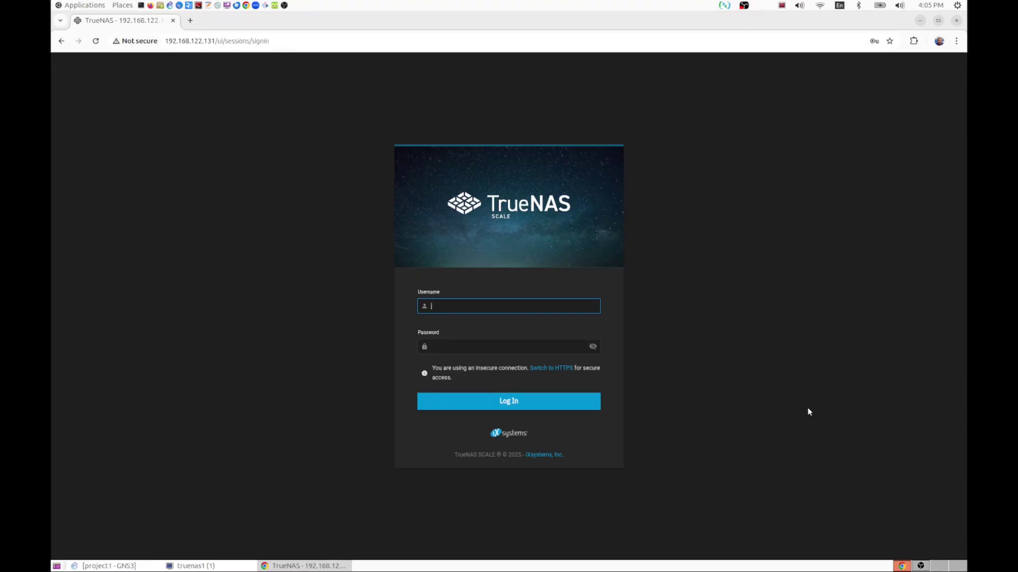
# - Sign in to TrueNAS SCALE as truenas_admin with the saved password
pyautogui.write('tr')
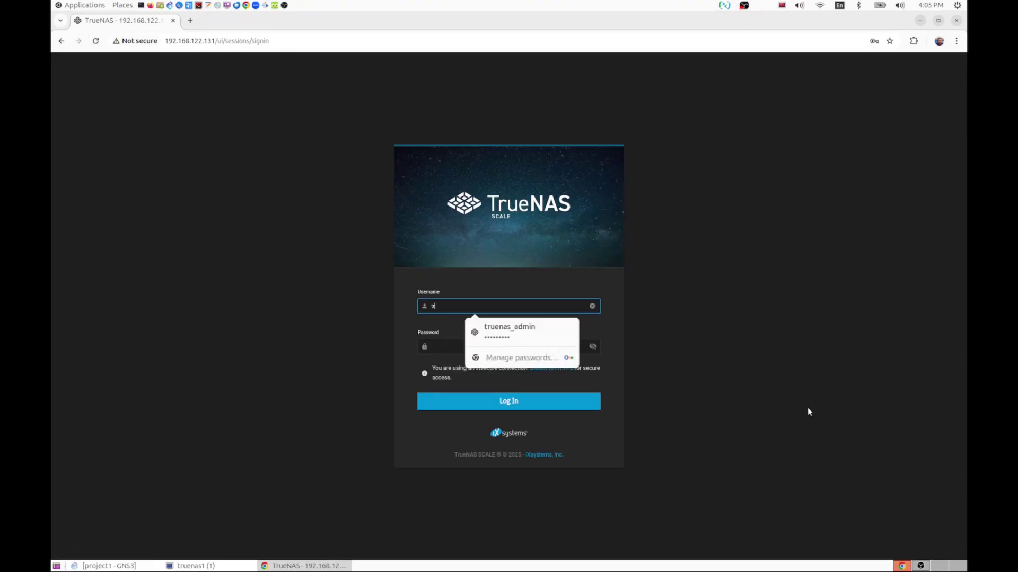
pyautogui.write('uenas_admin')
pyautogui.press('Tab')
pyautogui.write('*********')
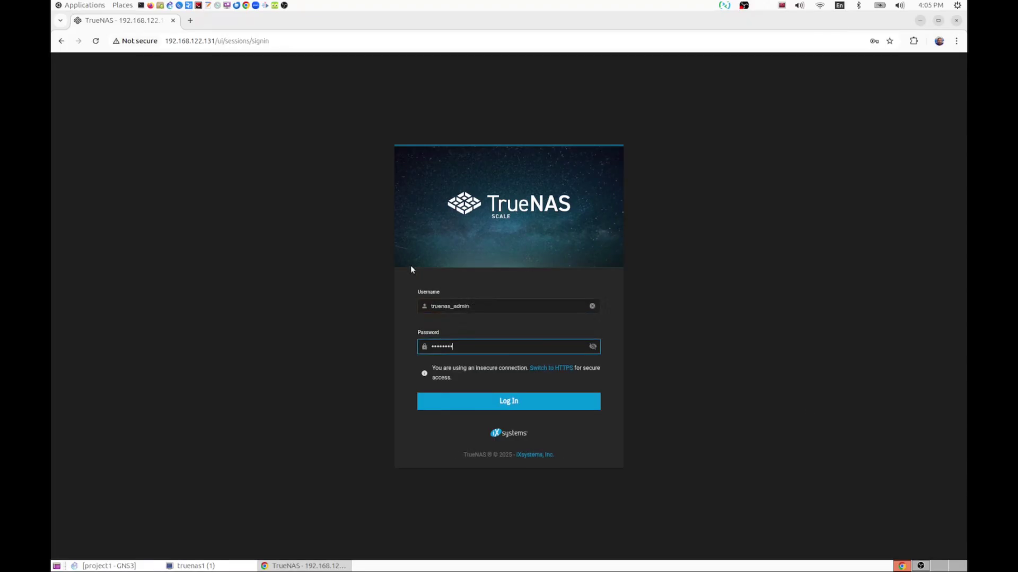
pyautogui.press('Return')
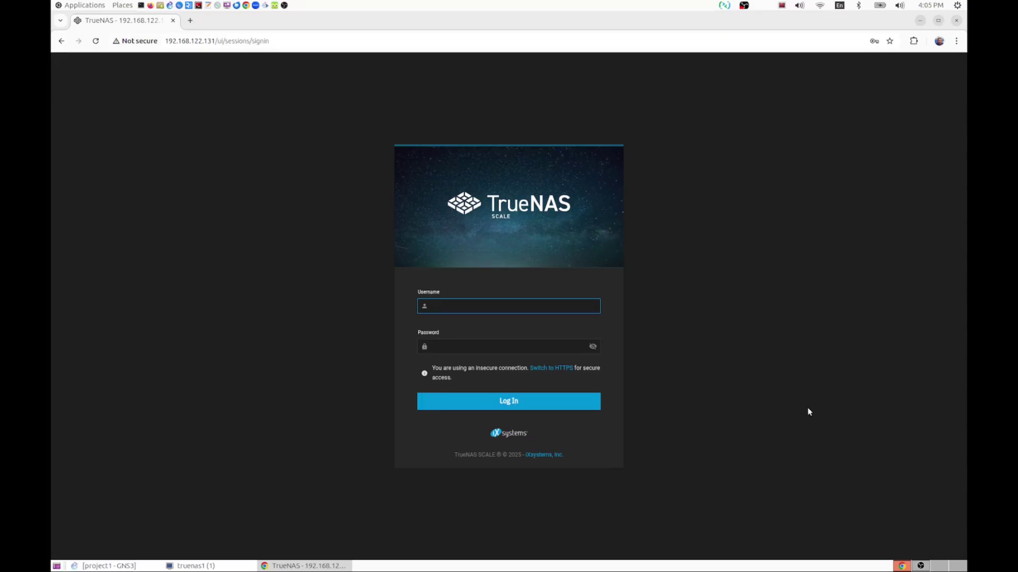
pyautogui.write('t')
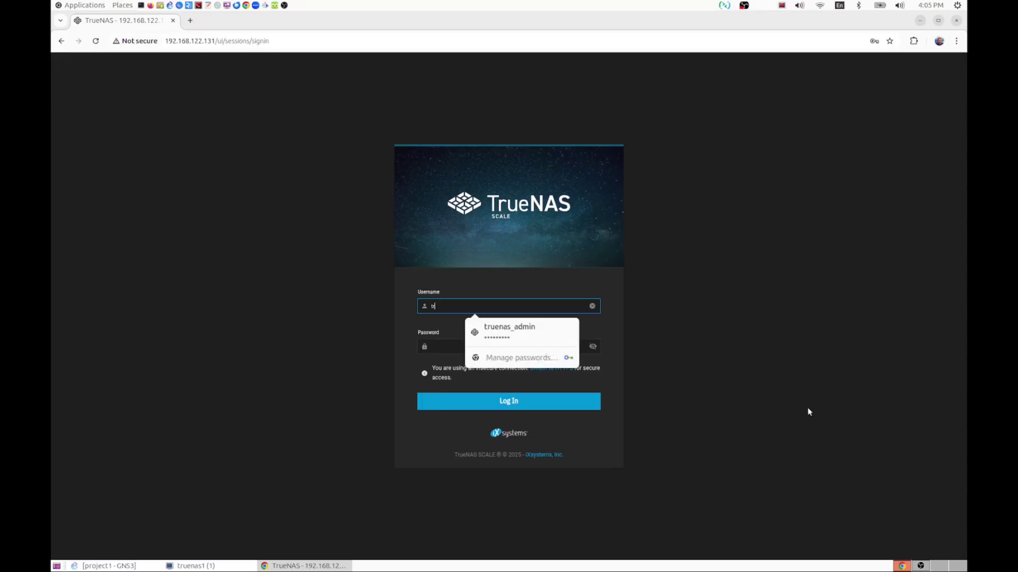
pyautogui.press('Down')
pyautogui.press('Return')
pyautogui.press('Tab')
pyautogui.write('•••••••••')
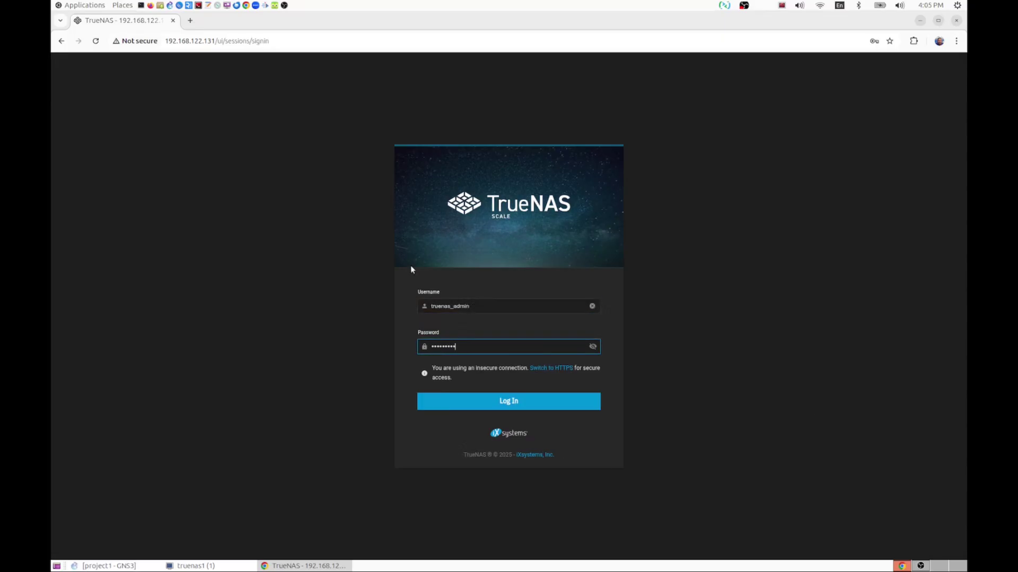
pyautogui.press('Return')
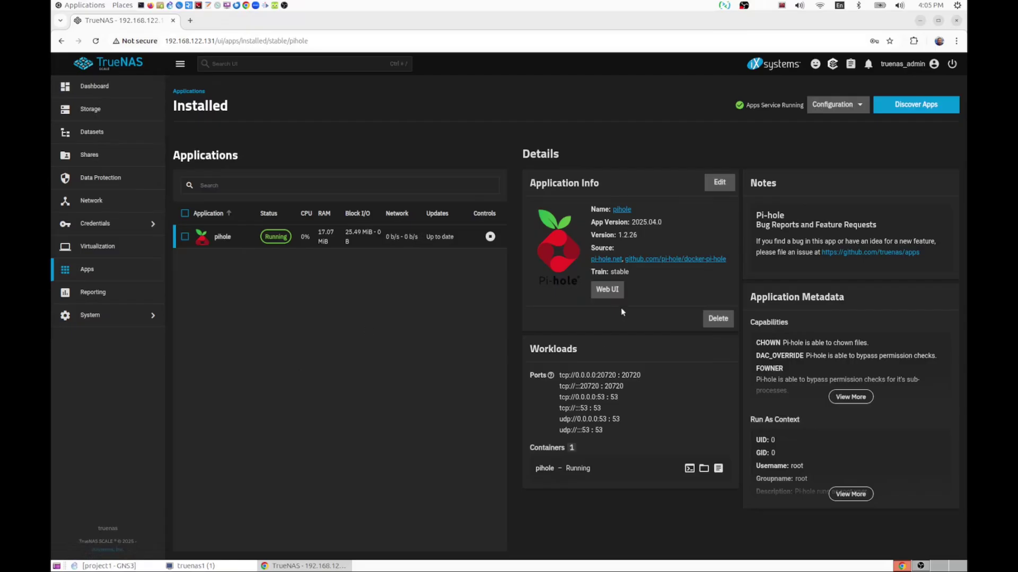
# - After a quick look at its web UI, delete the pihole app and force-remove its iXVolumes
pyautogui.click(606, 292)
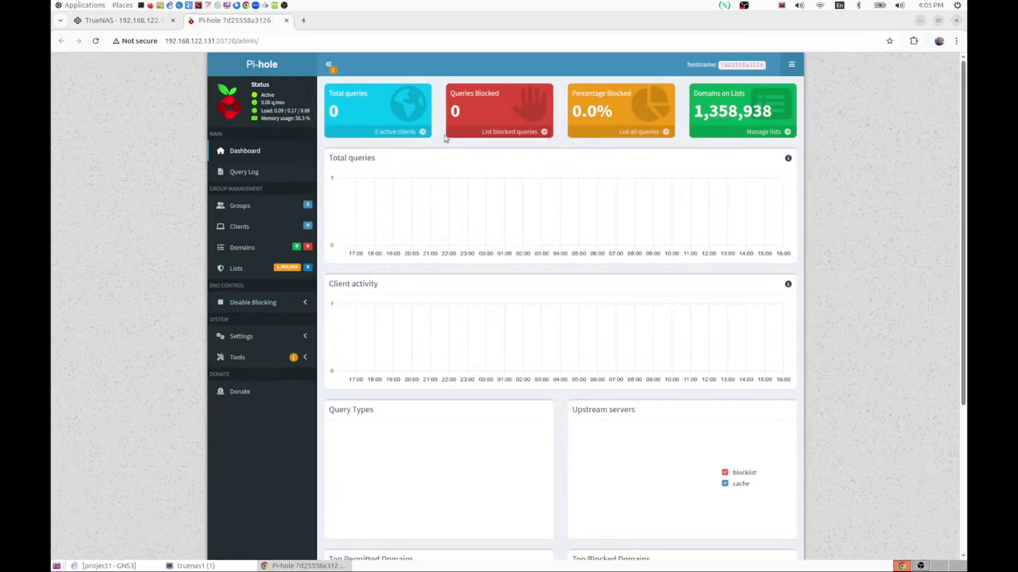
pyautogui.click(287, 21)
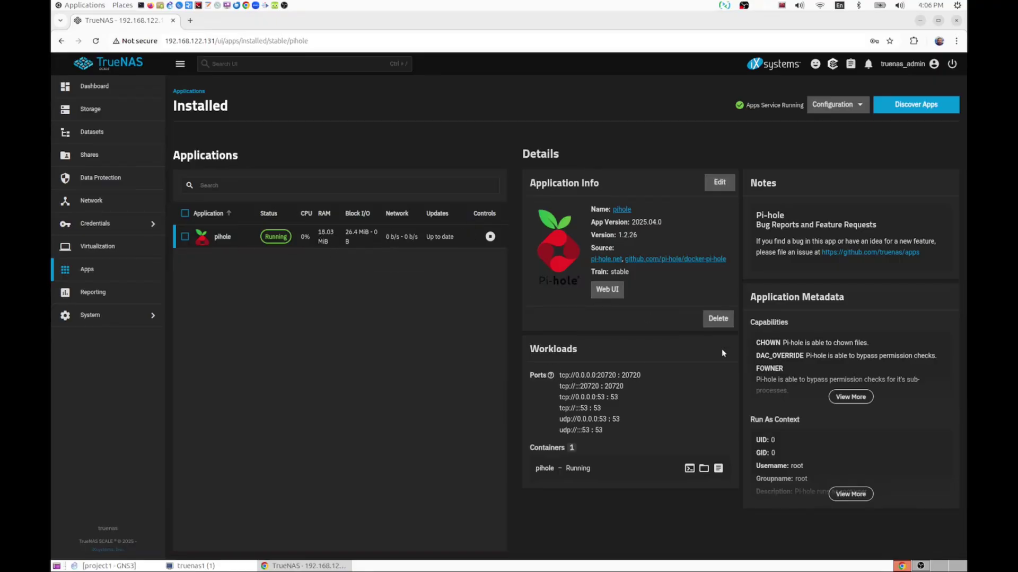
pyautogui.click(727, 320)
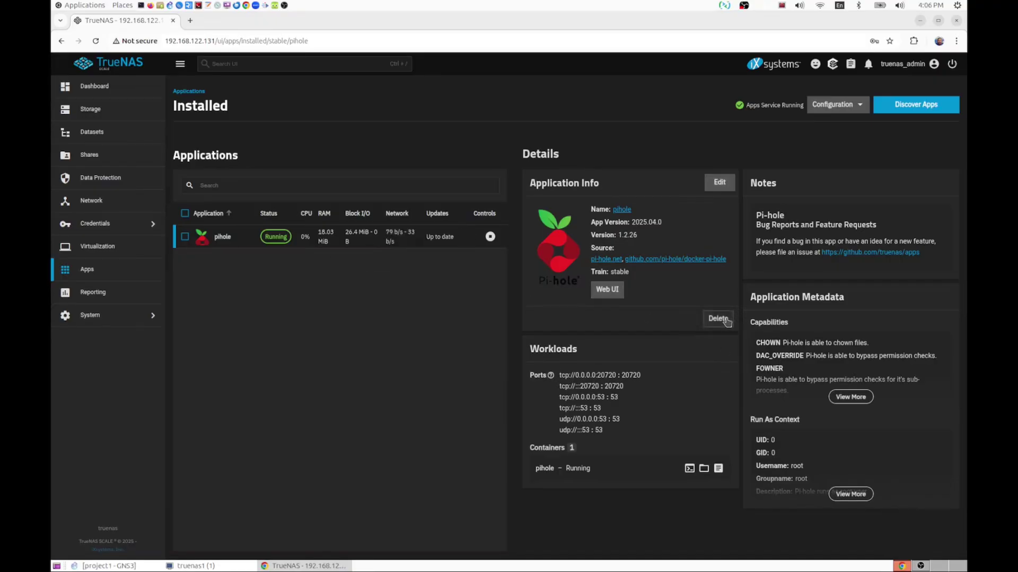
pyautogui.click(453, 311)
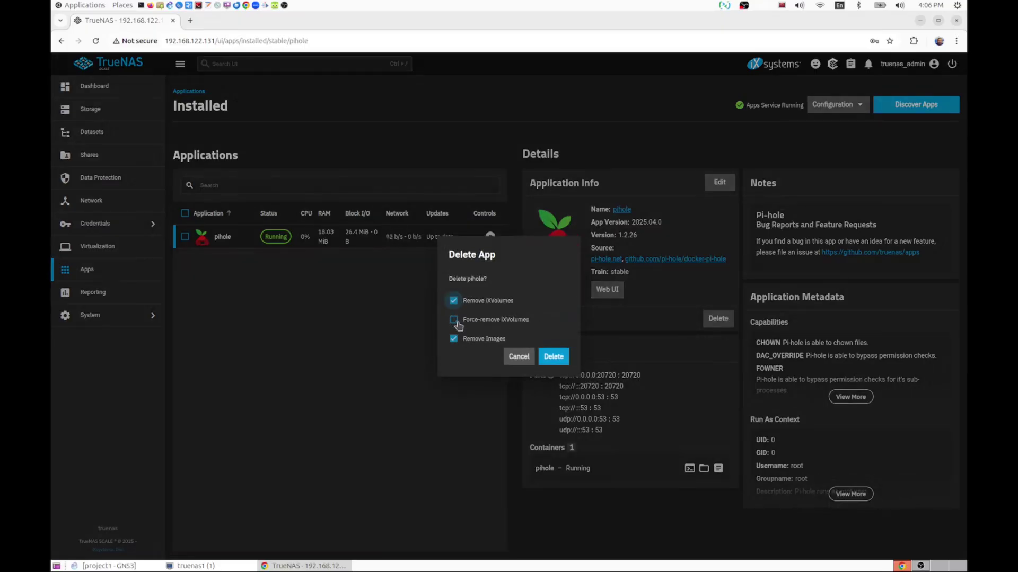
pyautogui.click(453, 321)
pyautogui.click(550, 357)
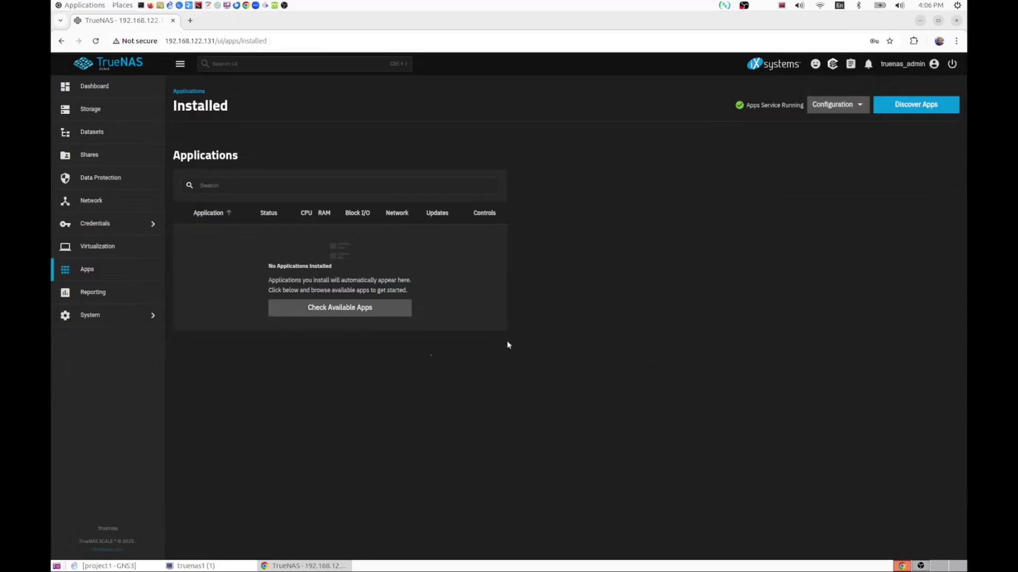
# - Search the app catalog for 'adguard' and open the AdGuard Home app page
pyautogui.click(345, 309)
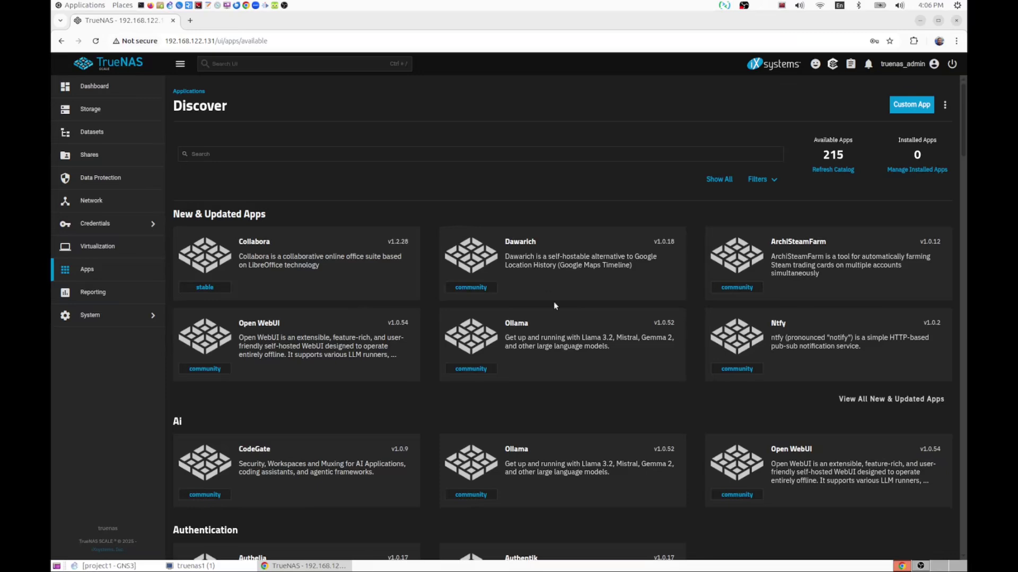
pyautogui.click(317, 154)
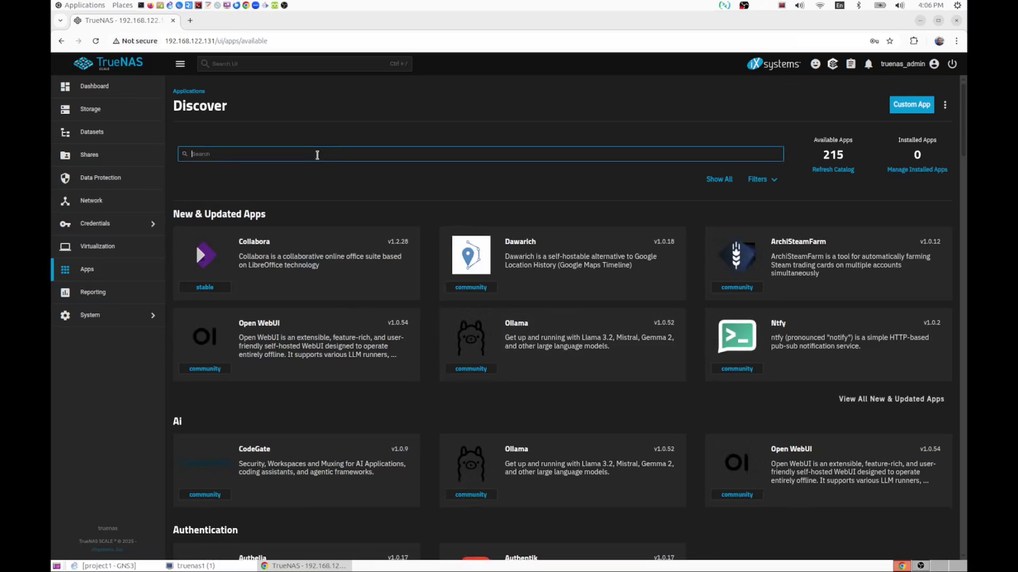
pyautogui.write('a')
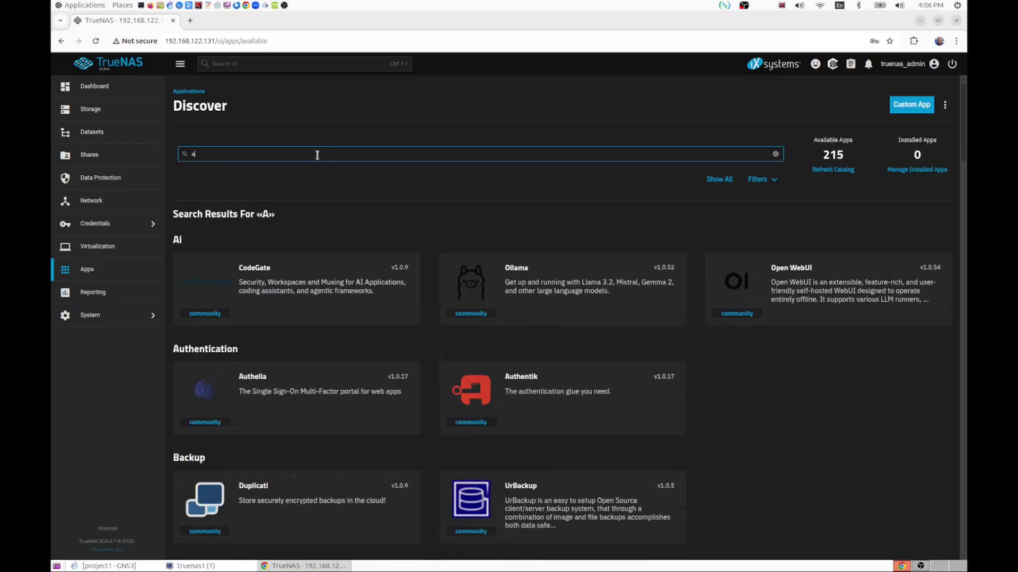
pyautogui.write('dguard')
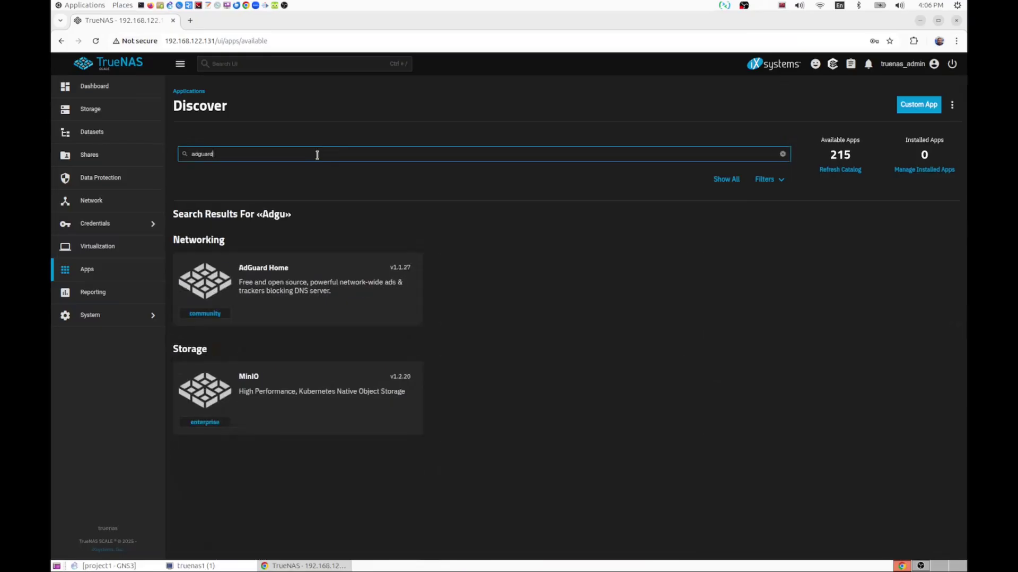
pyautogui.click(263, 289)
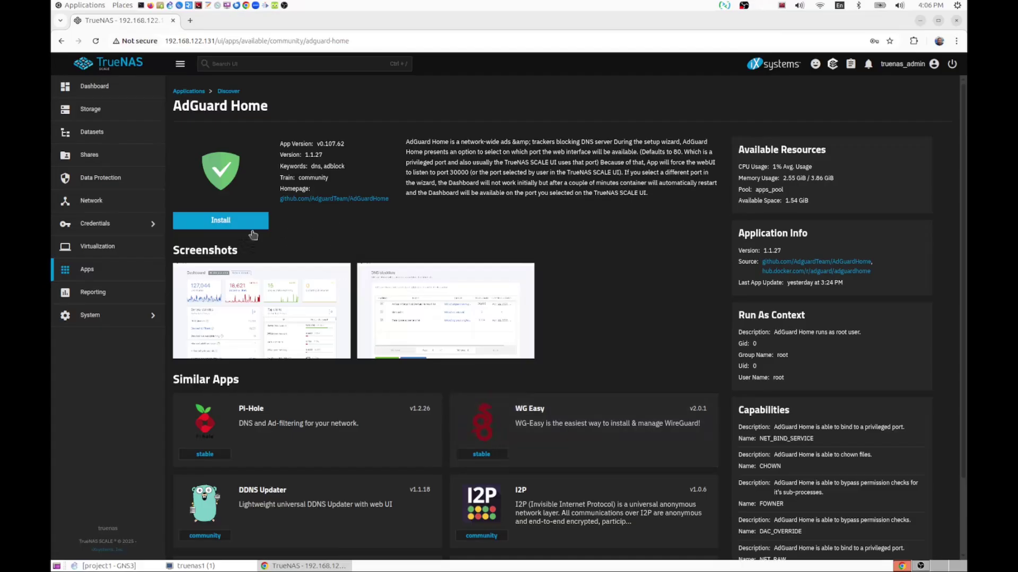
# - Install AdGuard Home with Host Network enabled and the other settings left at defaults
pyautogui.click(231, 221)
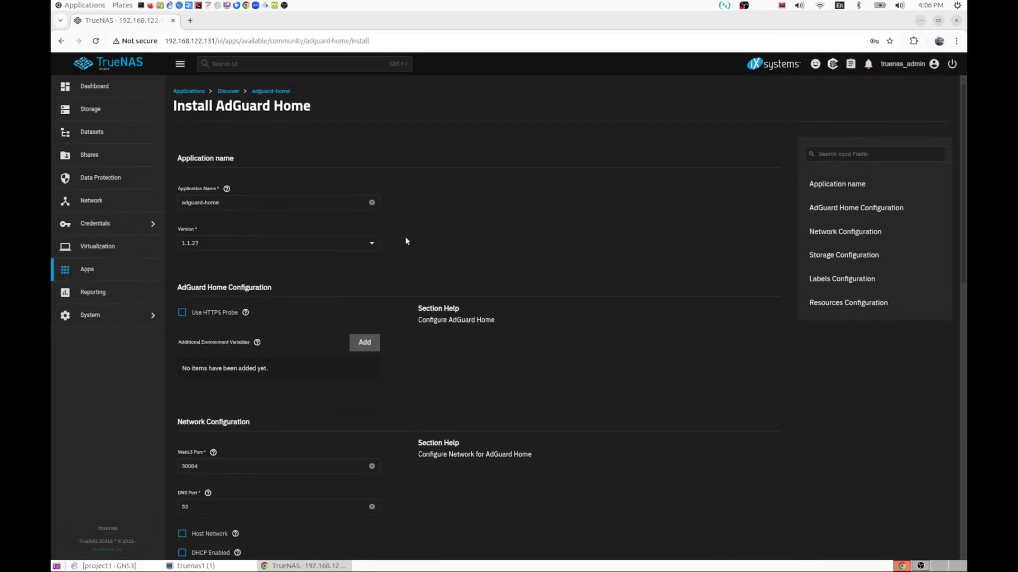
pyautogui.scroll(-2, 405, 238)
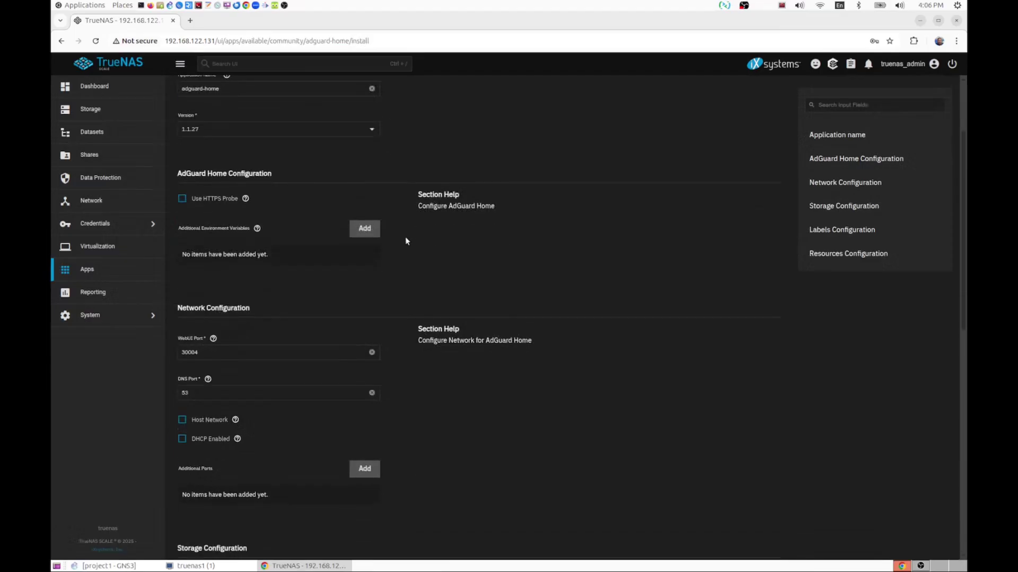
pyautogui.scroll(-1, 405, 238)
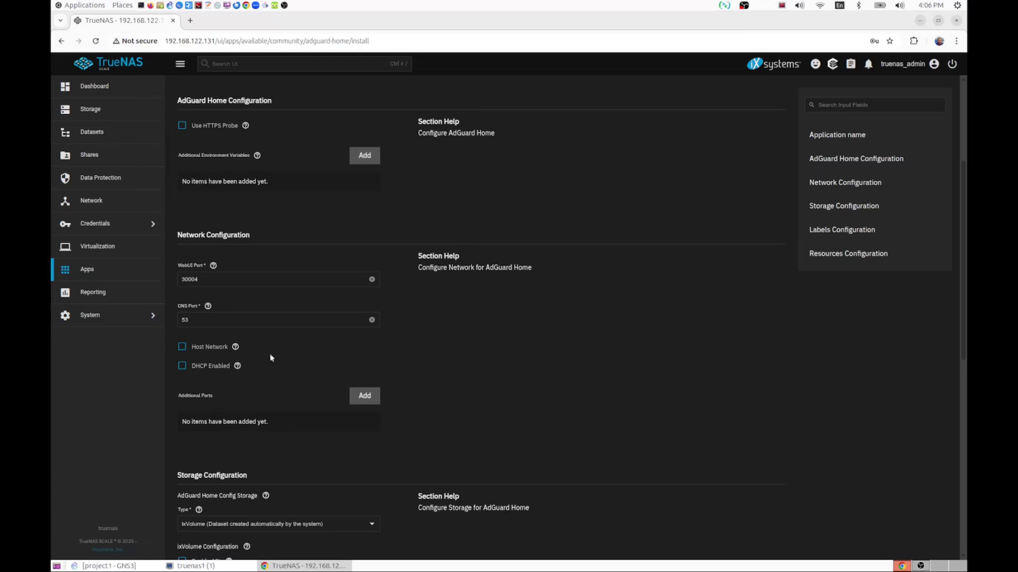
pyautogui.click(182, 348)
pyautogui.scroll(-3, 417, 373)
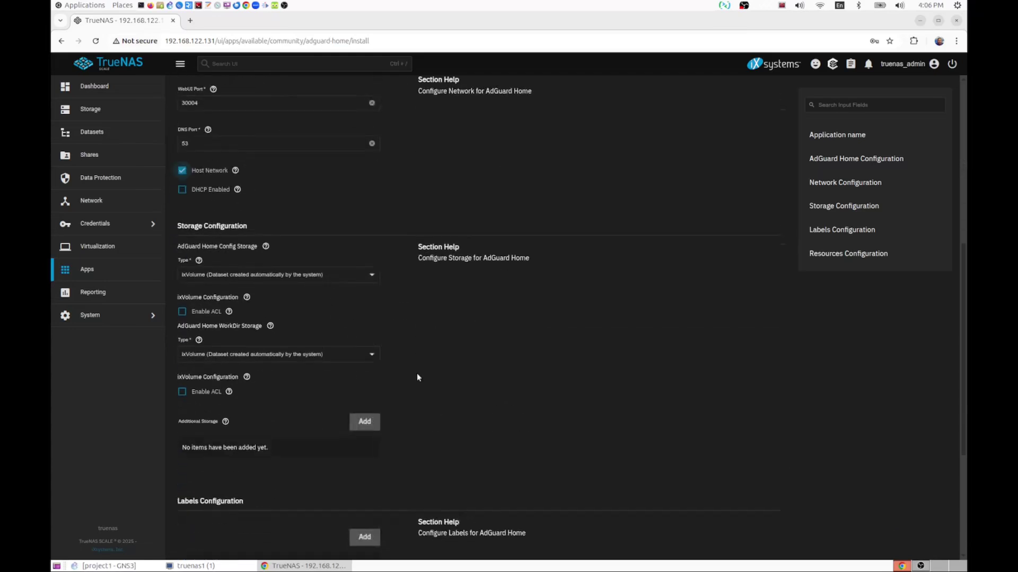
pyautogui.scroll(-4, 417, 376)
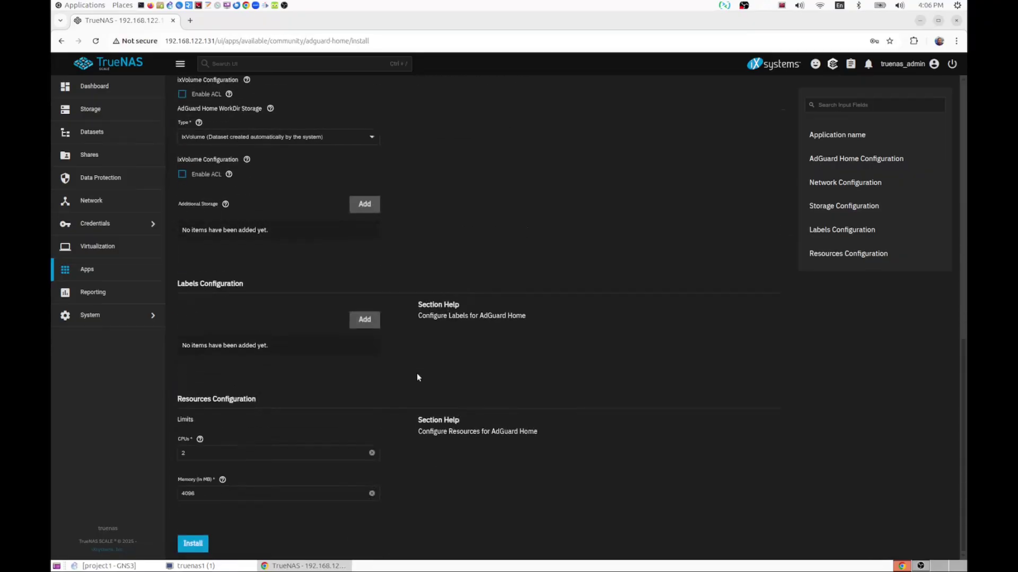
pyautogui.scroll(8, 417, 377)
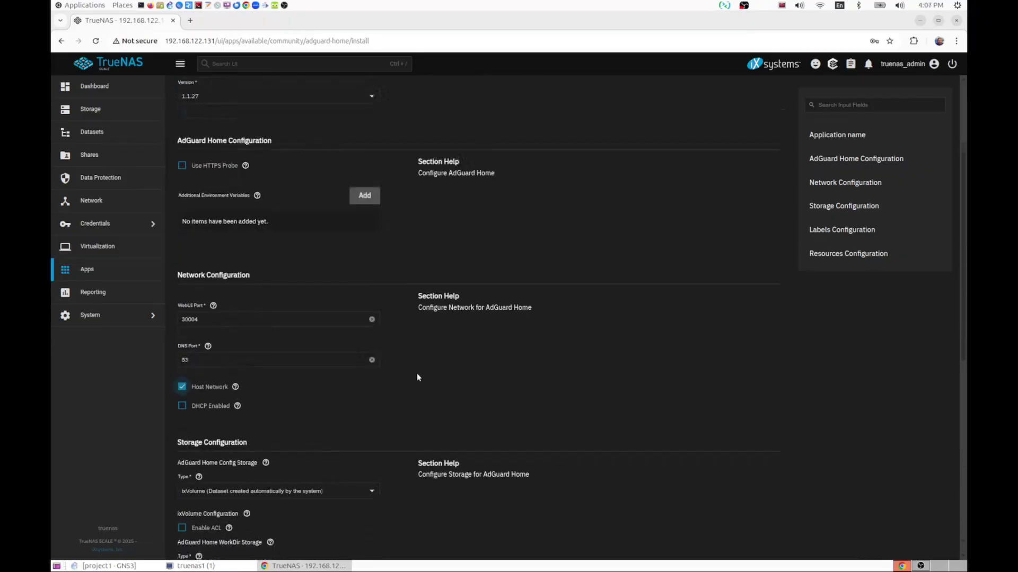
pyautogui.scroll(-8, 417, 378)
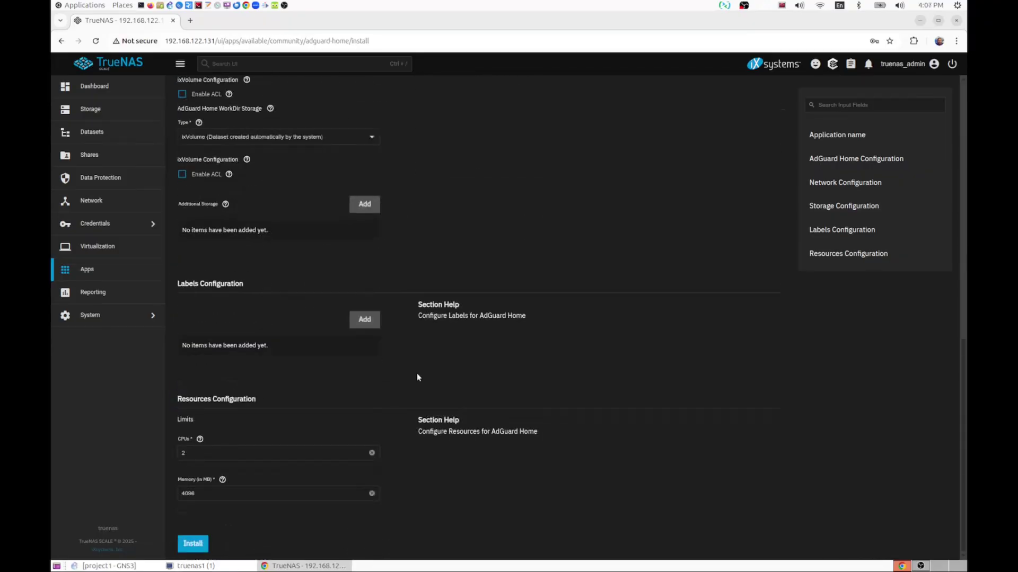
pyautogui.click(193, 545)
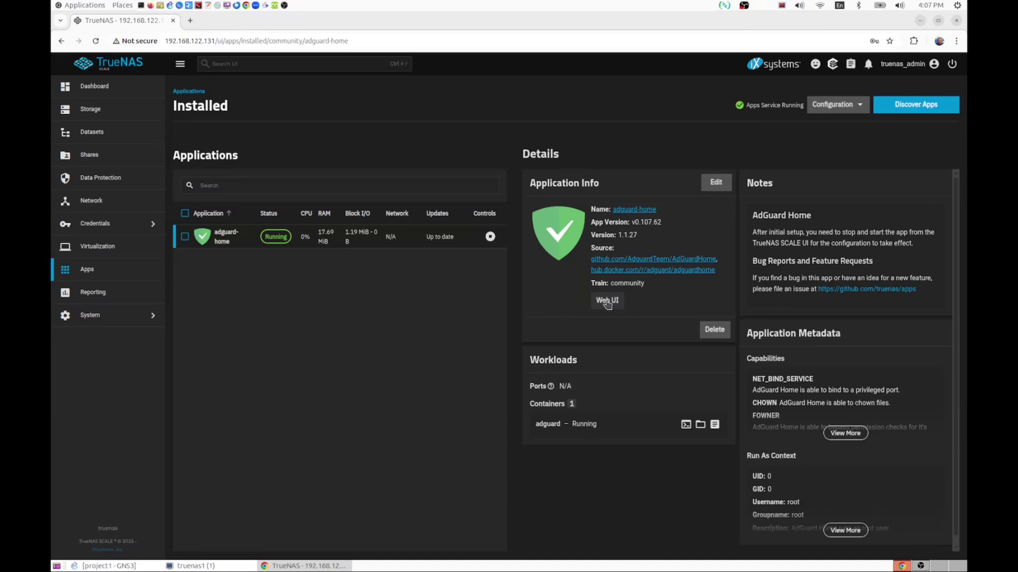
# - Launch the AdGuard Home setup wizard and set the admin web interface port to 8081
pyautogui.click(607, 301)
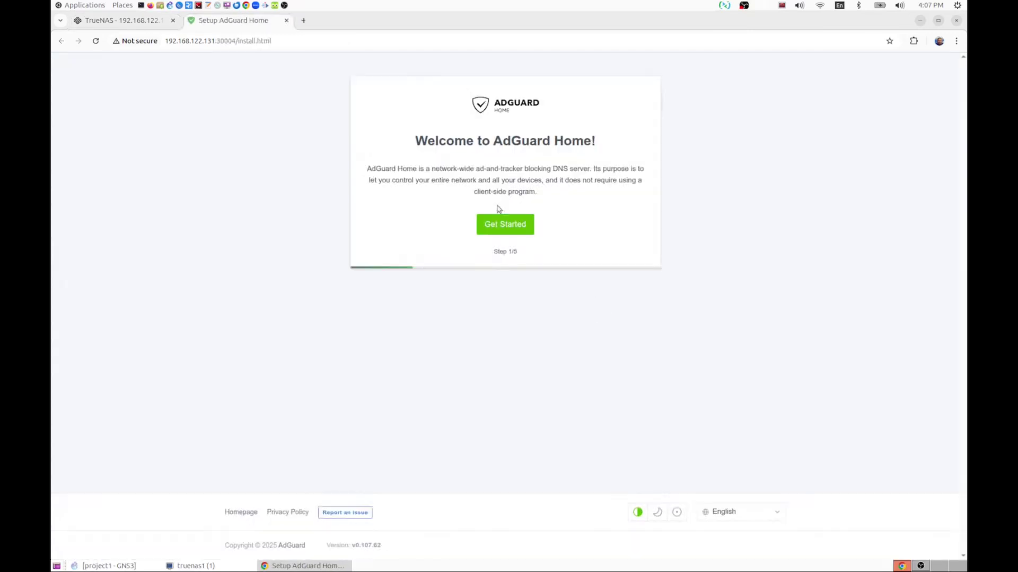
pyautogui.click(499, 225)
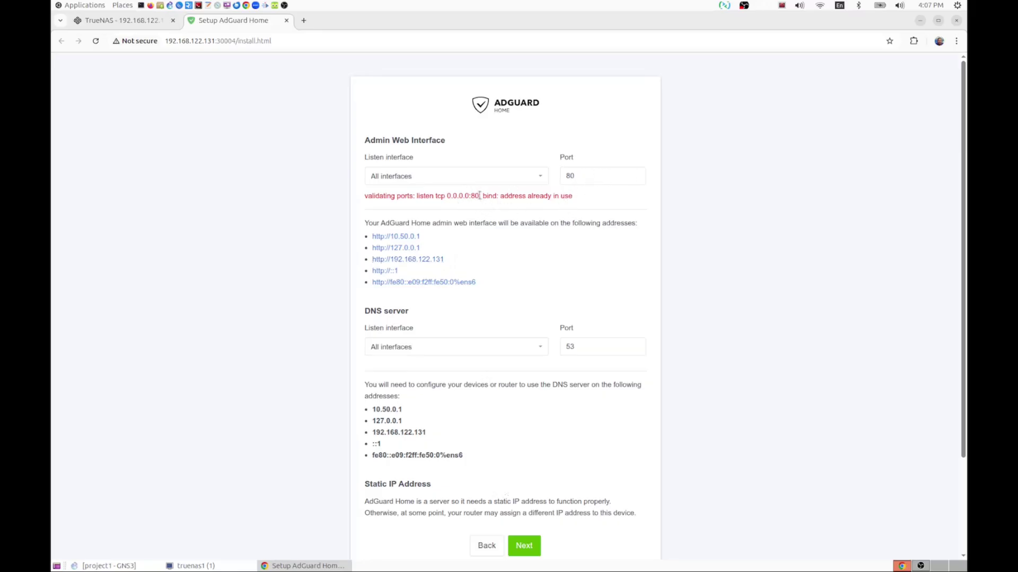
pyautogui.click(583, 177)
pyautogui.write('81')
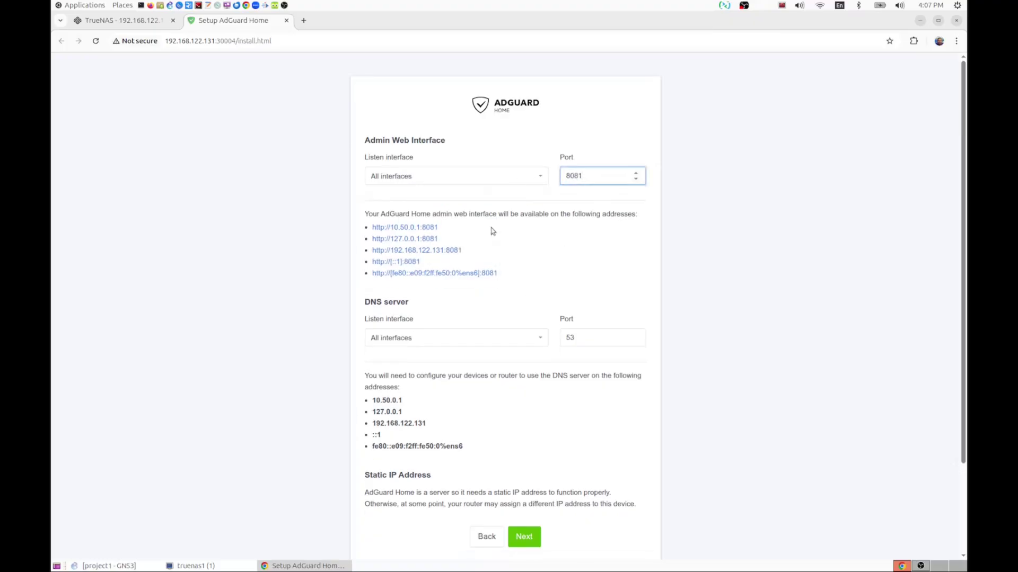
pyautogui.click(523, 537)
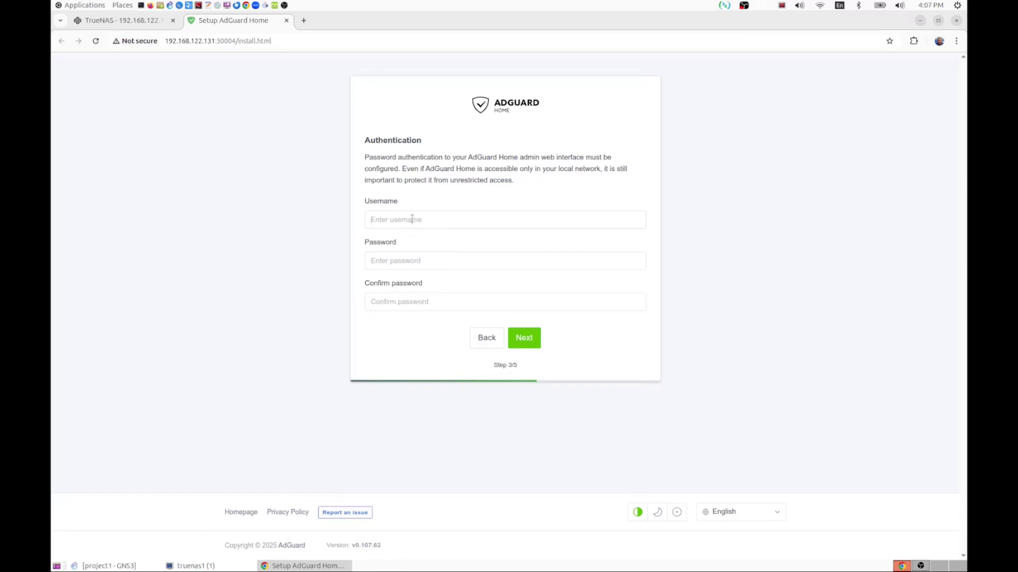
# - Create the admin account with username 'admin' and a password, then finish the wizard
pyautogui.click(412, 219)
pyautogui.write('admin')
pyautogui.press('Tab')
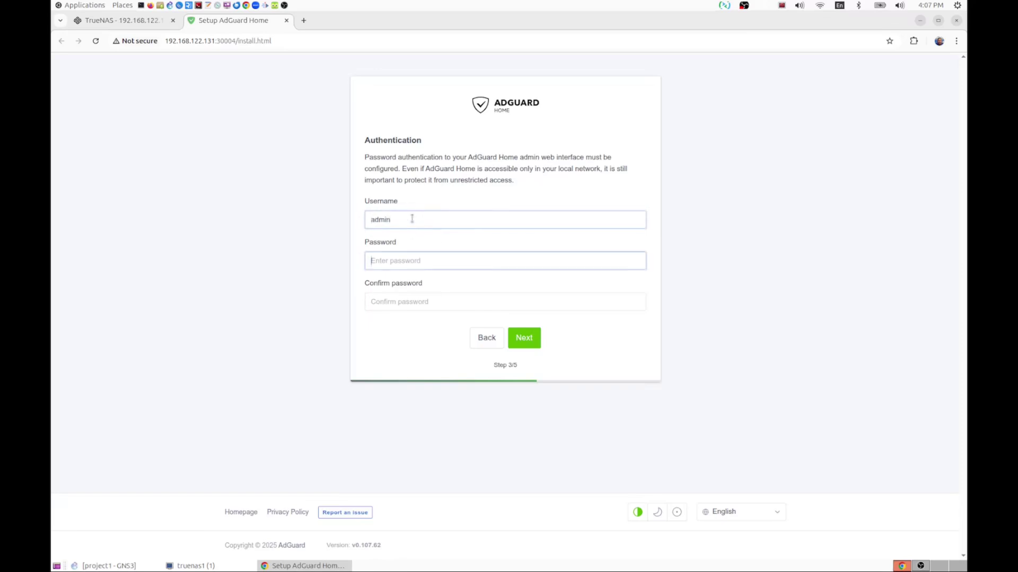
pyautogui.write('admin')
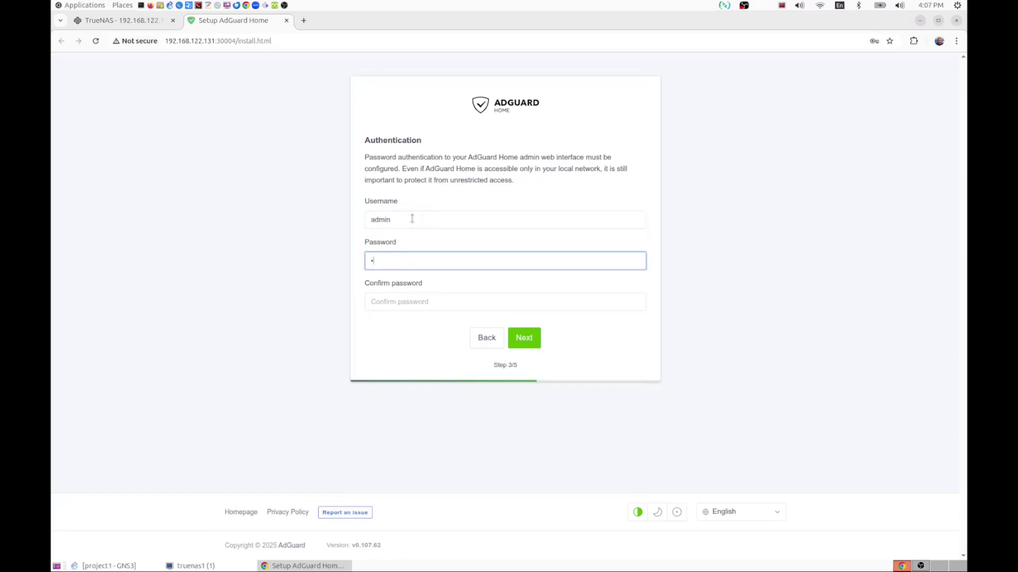
pyautogui.write('123456')
pyautogui.press('Tab')
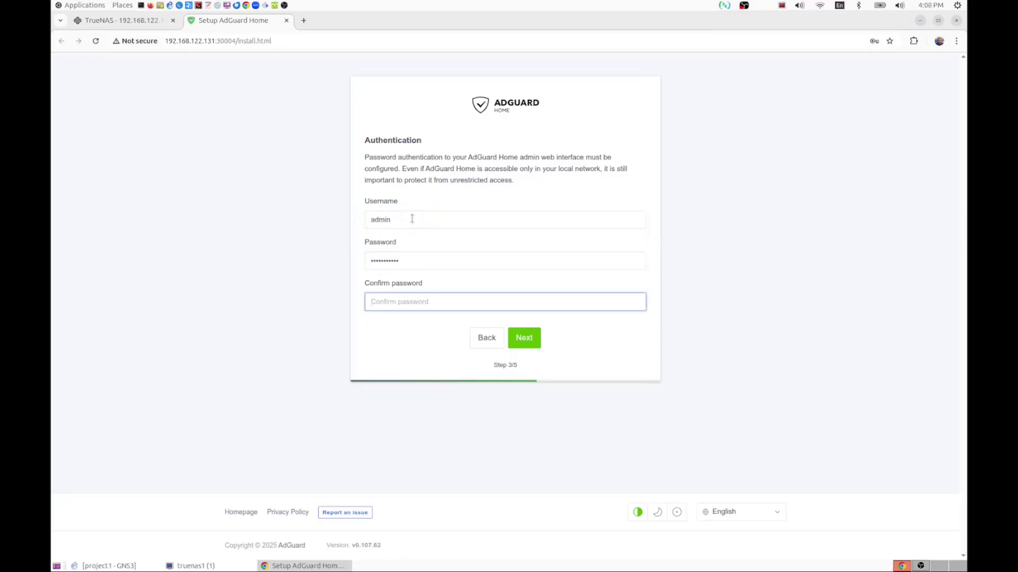
pyautogui.write('admin123456')
pyautogui.click(528, 341)
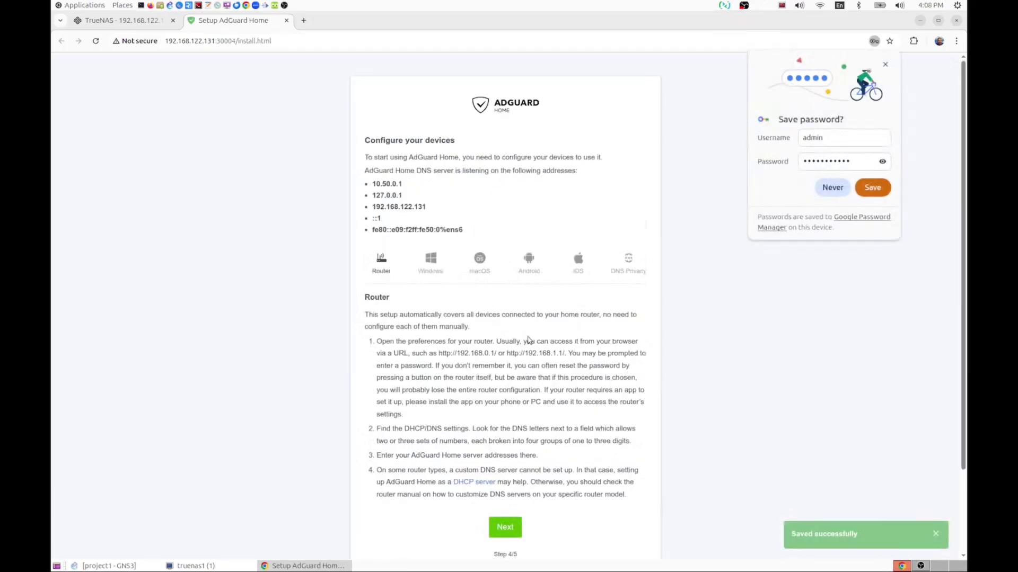
pyautogui.click(507, 531)
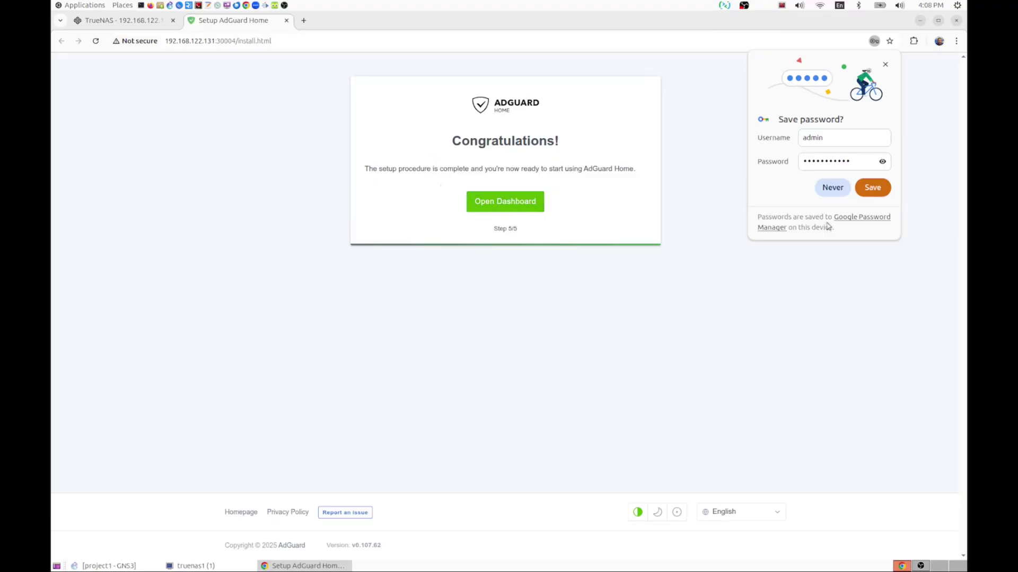
pyautogui.click(830, 192)
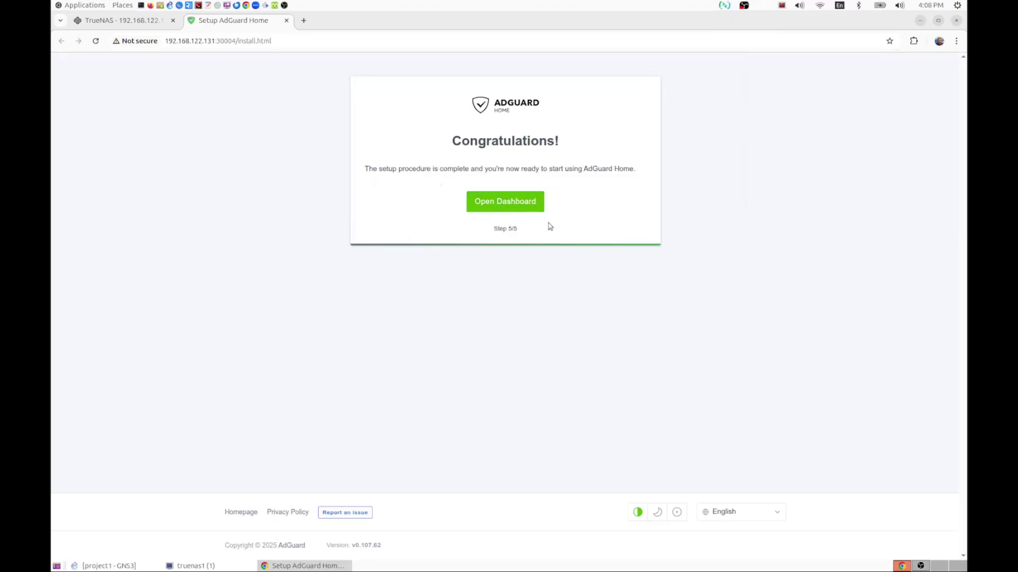
pyautogui.click(505, 209)
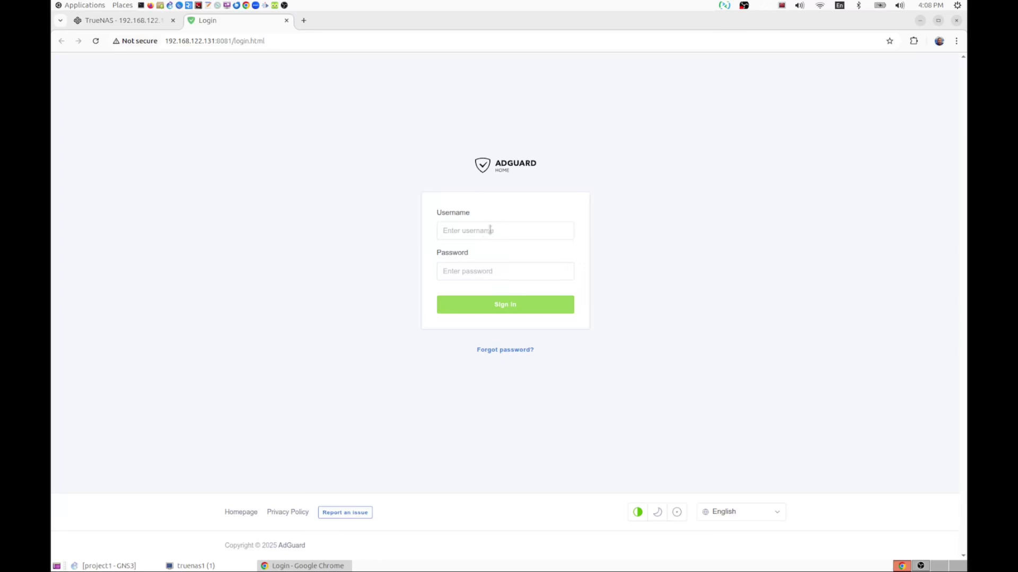
# - Sign in to AdGuard Home as admin without saving the password in the browser
pyautogui.click(484, 232)
pyautogui.write('admin')
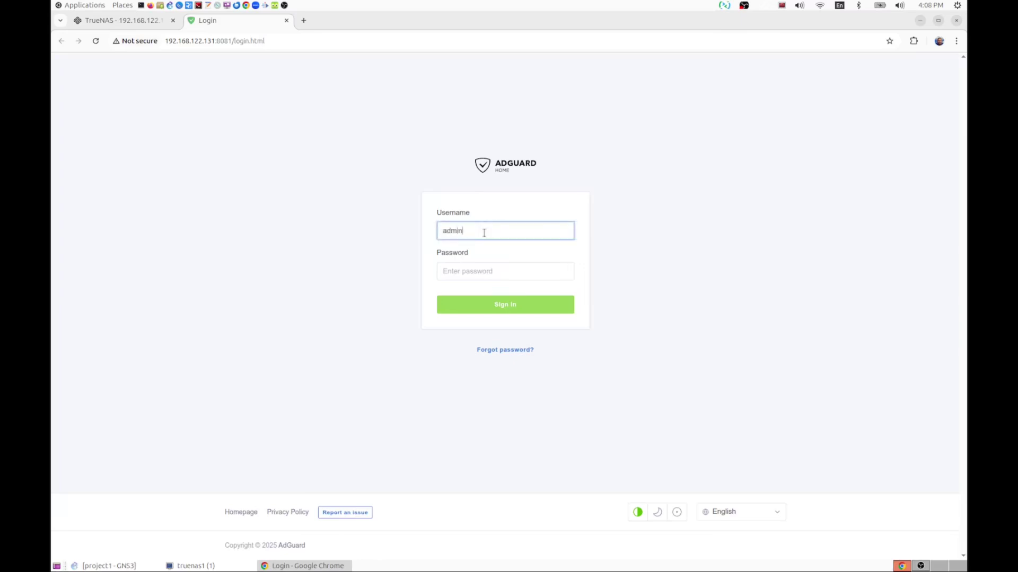
pyautogui.press('Tab')
pyautogui.write('••••••')
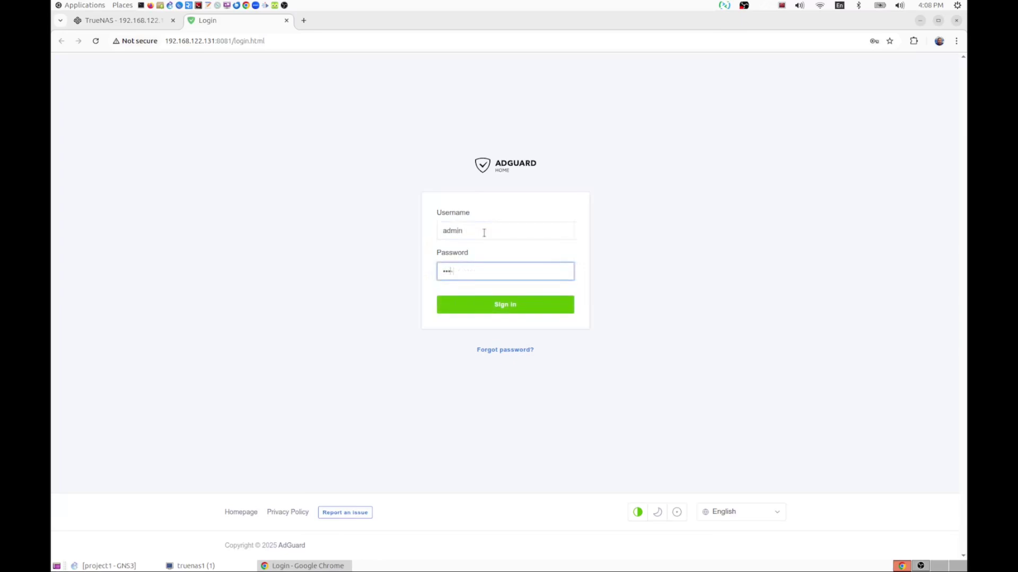
pyautogui.write('•••')
pyautogui.press('Return')
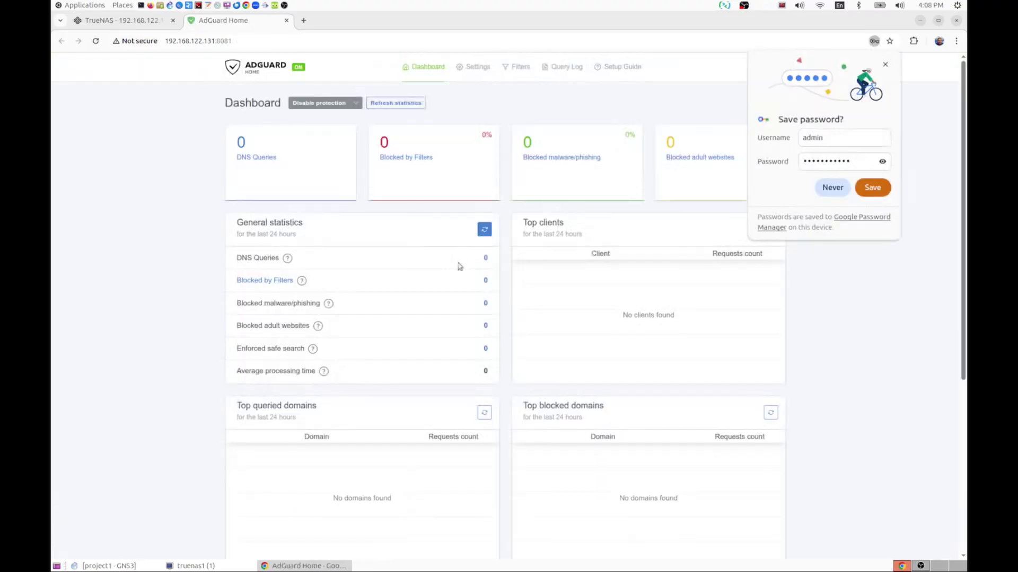
pyautogui.click(833, 189)
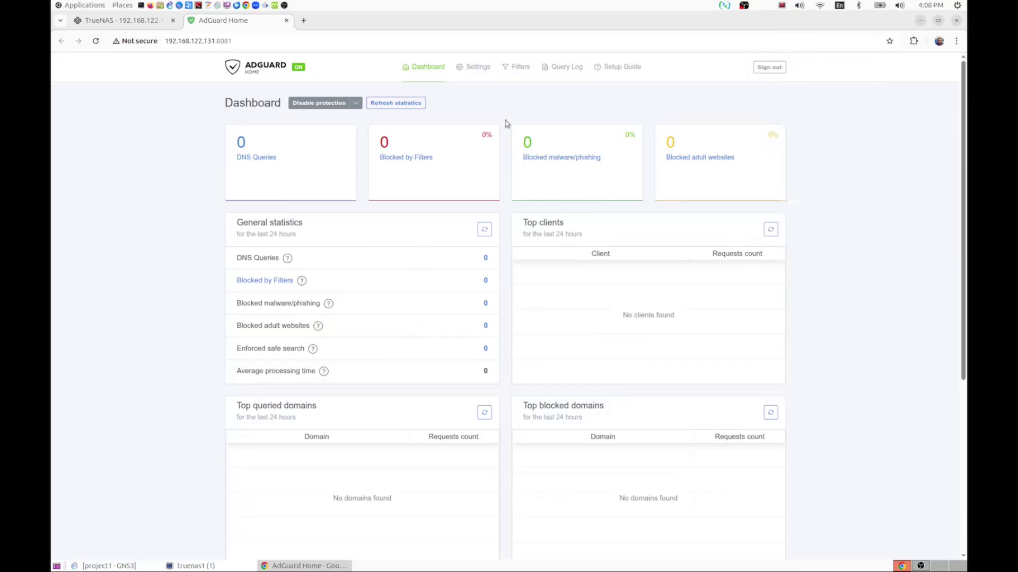
# - Enable parental control and Safe Search in AdGuard's General settings
pyautogui.click(479, 68)
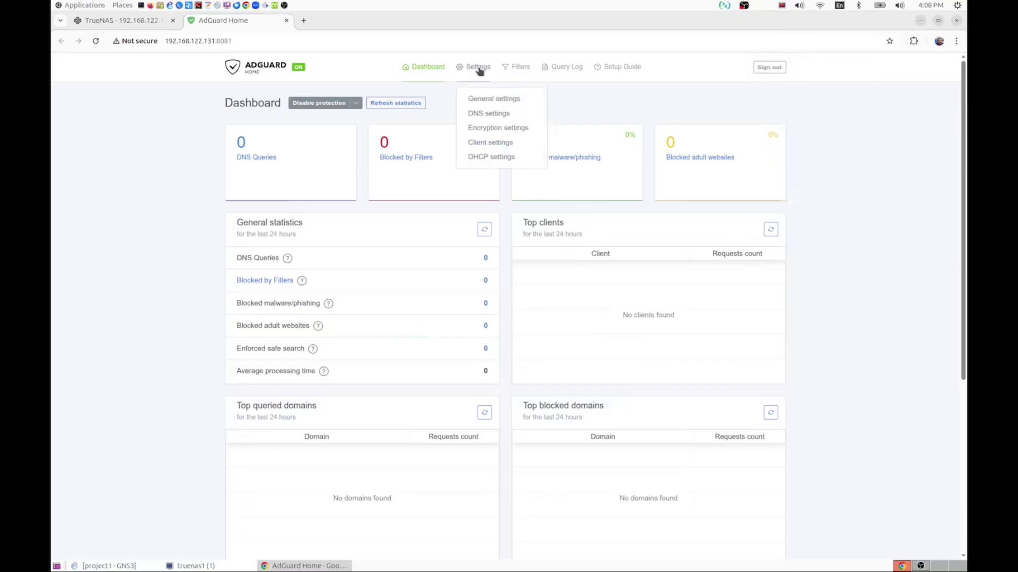
pyautogui.click(498, 100)
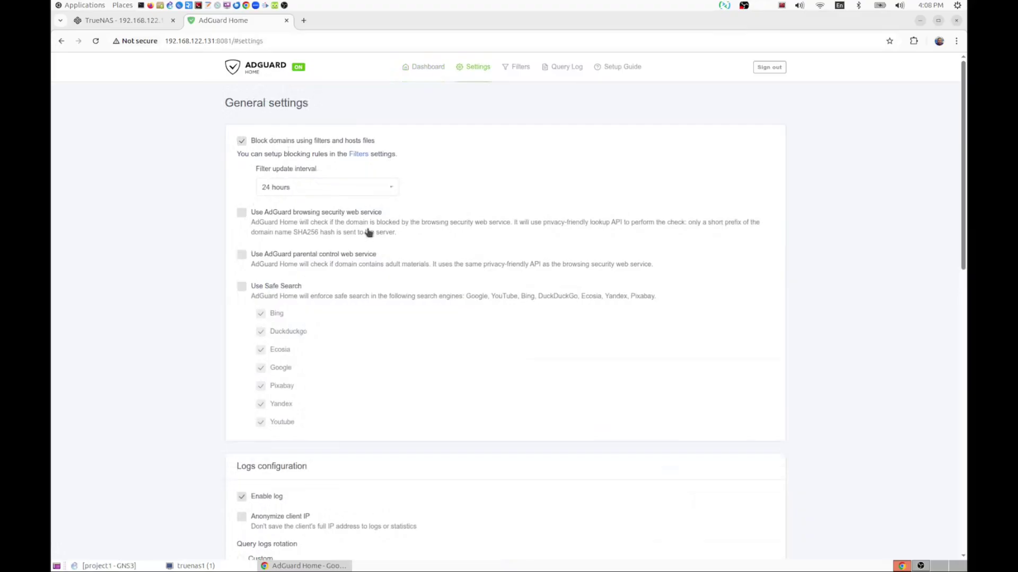
pyautogui.click(243, 256)
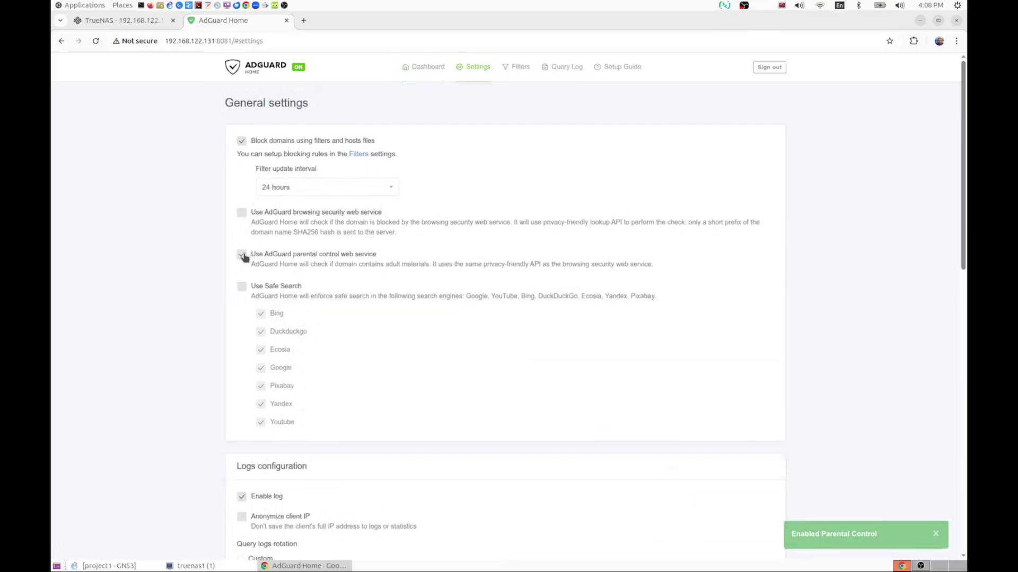
pyautogui.click(242, 288)
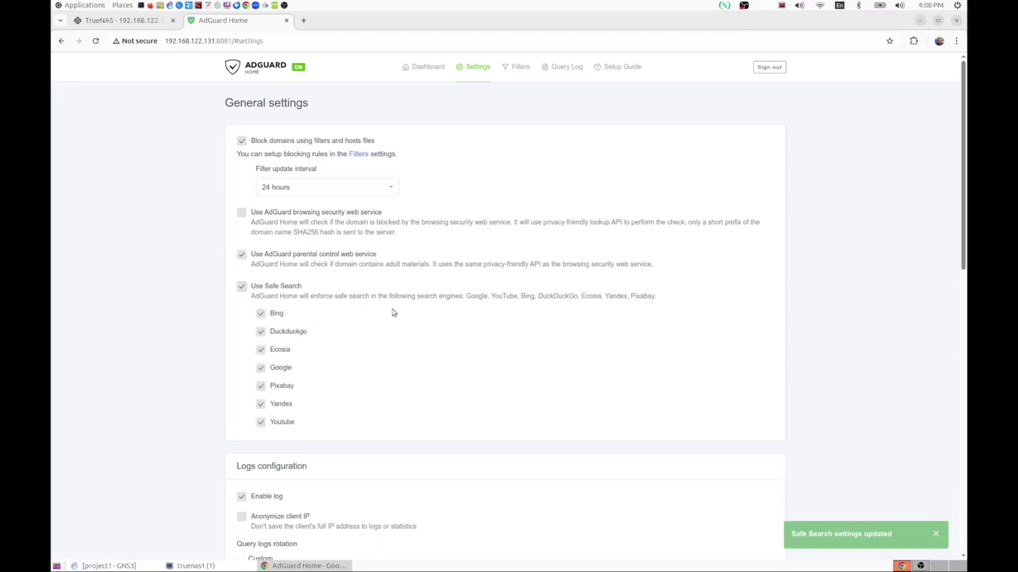
pyautogui.scroll(-3, 393, 313)
pyautogui.scroll(-2, 393, 313)
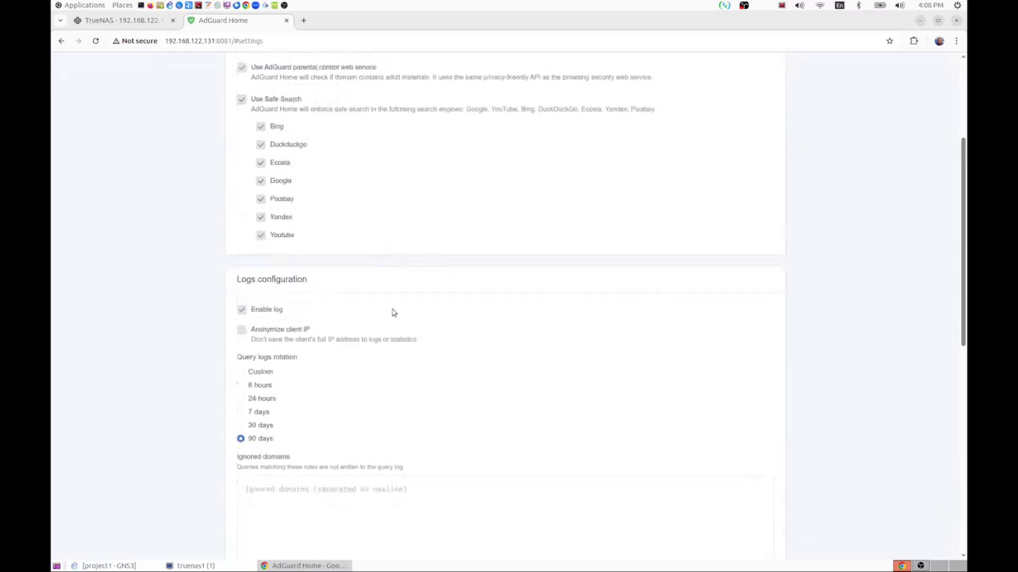
pyautogui.scroll(3, 393, 312)
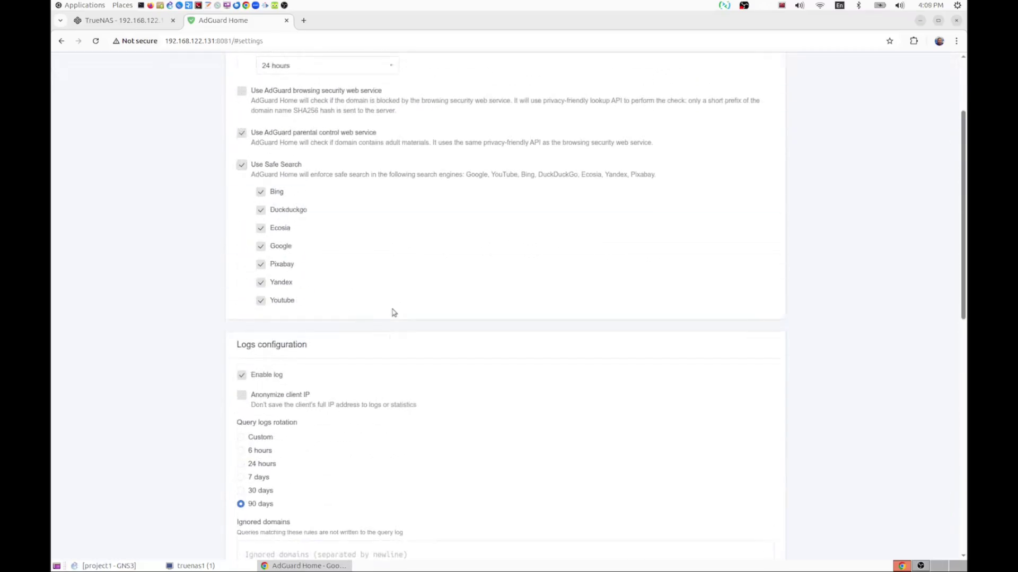
pyautogui.scroll(2, 394, 313)
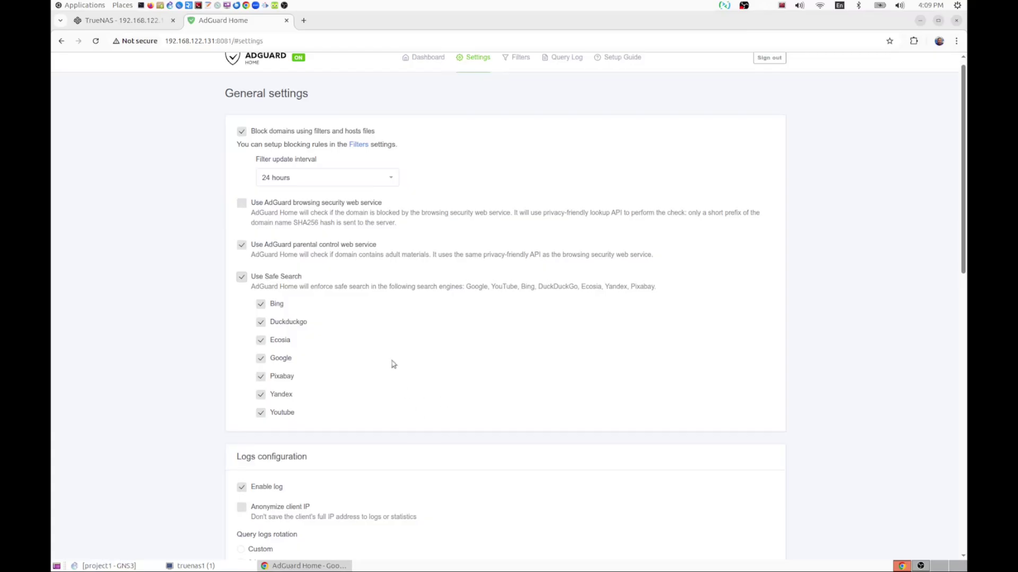
pyautogui.scroll(1, 379, 199)
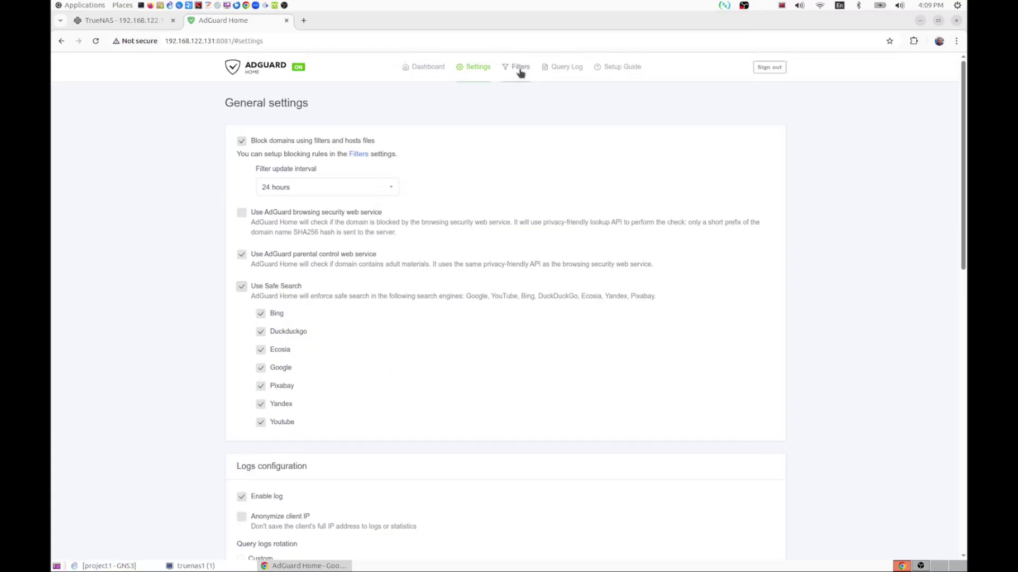
# - Toggle on blocking for AliExpress, Amazon Streaming, ESPN, Facebook and FIFA
pyautogui.moveTo(520, 72)
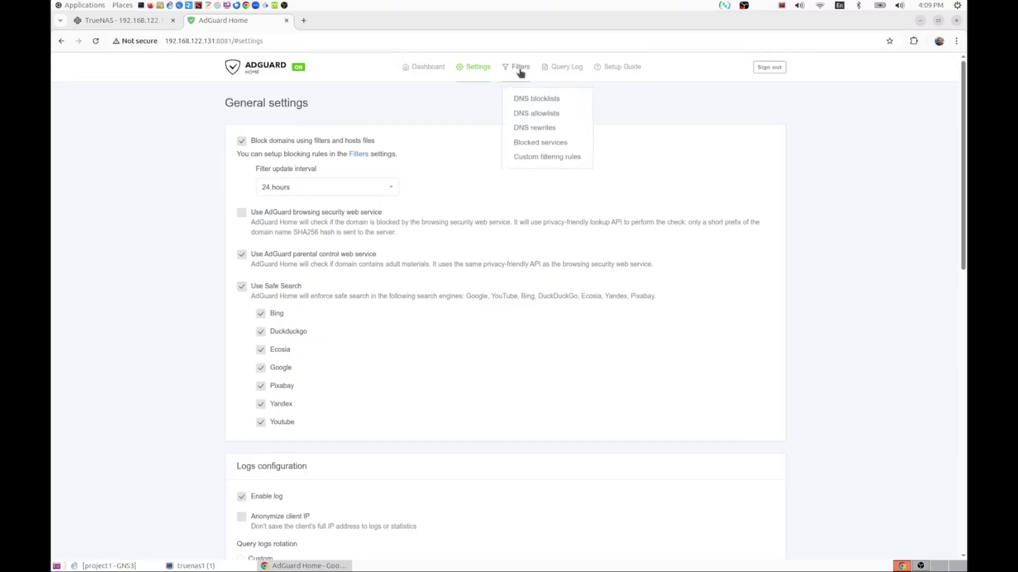
pyautogui.click(558, 145)
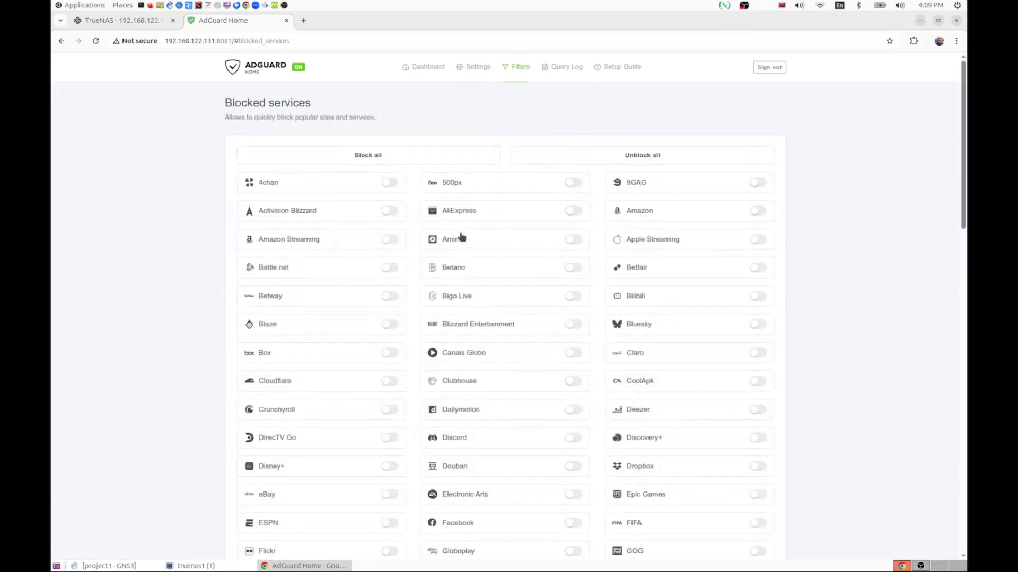
pyautogui.scroll(-1, 532, 235)
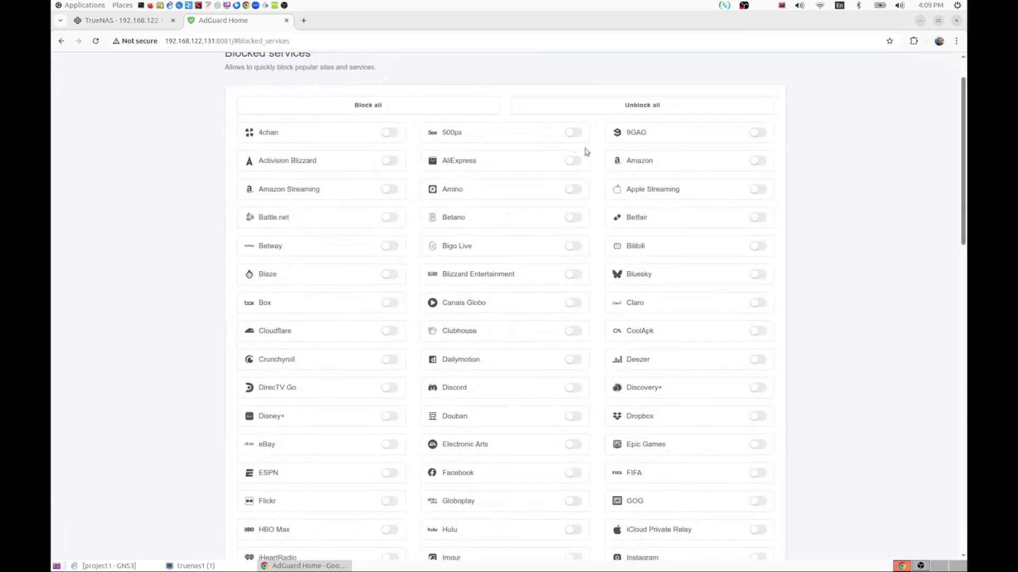
pyautogui.click(579, 163)
pyautogui.click(390, 191)
pyautogui.scroll(-3, 553, 313)
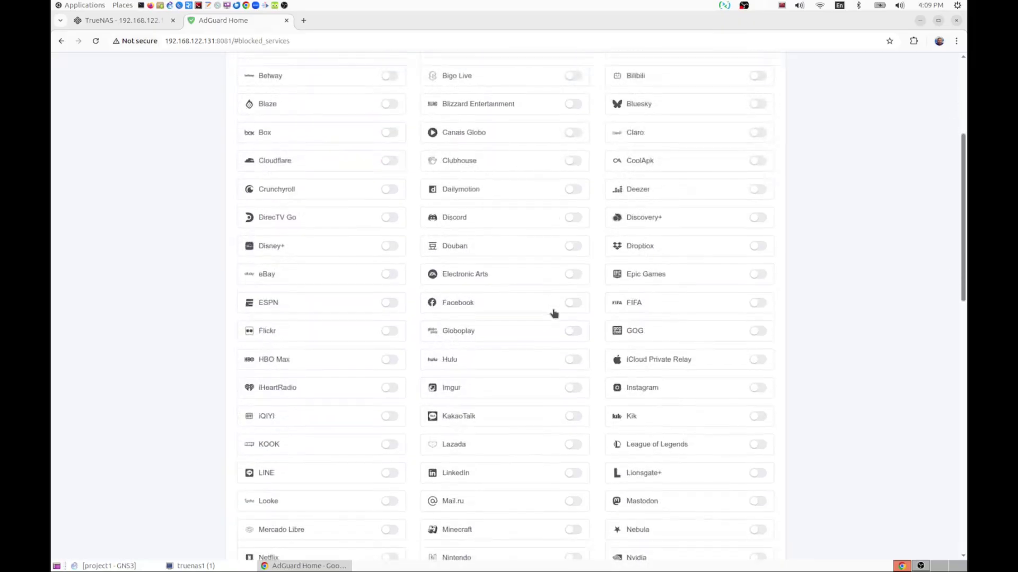
pyautogui.click(390, 302)
pyautogui.click(567, 305)
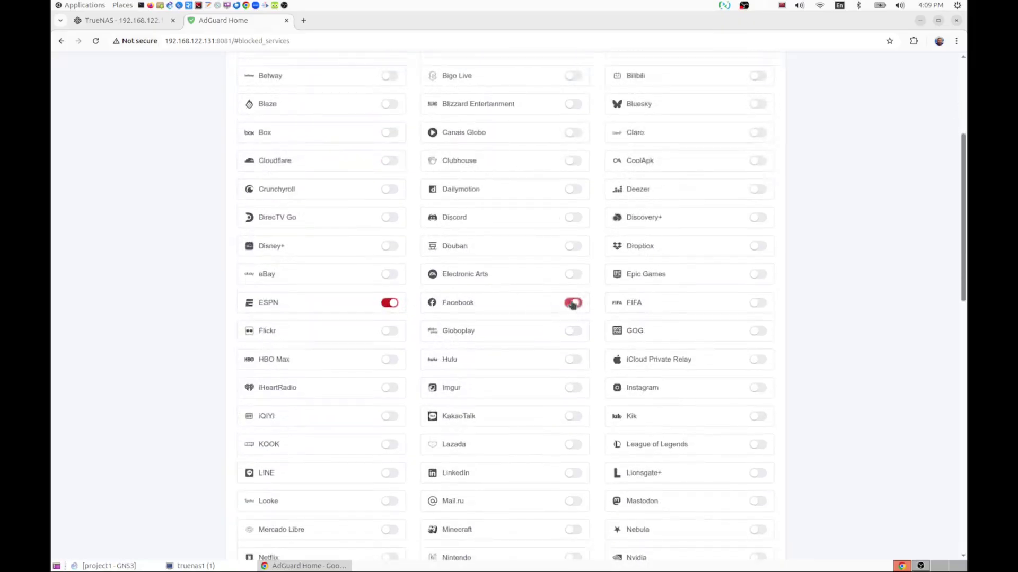
pyautogui.click(757, 305)
# - Save the blocked services selection
pyautogui.scroll(-3, 659, 326)
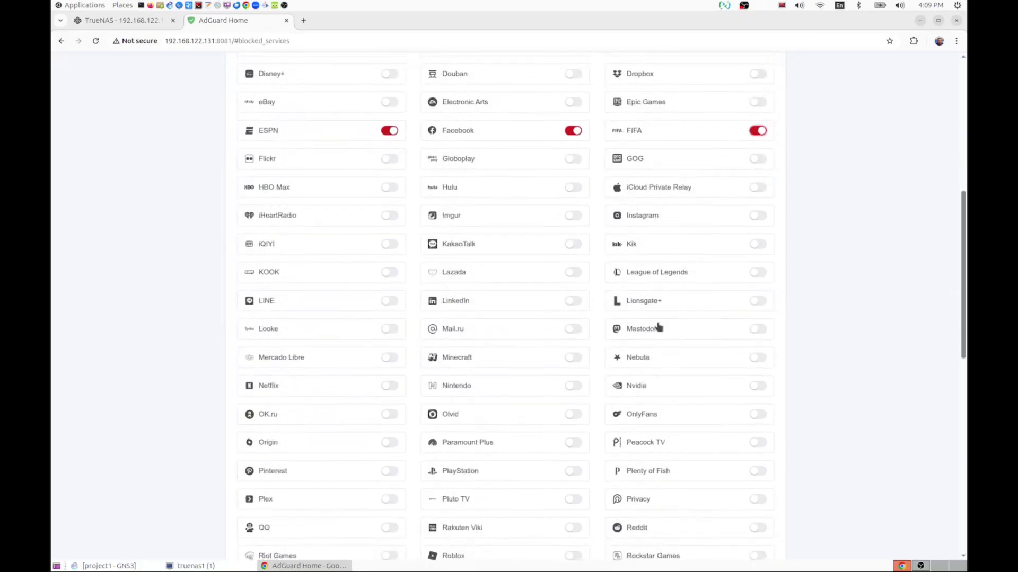
pyautogui.scroll(-2, 659, 327)
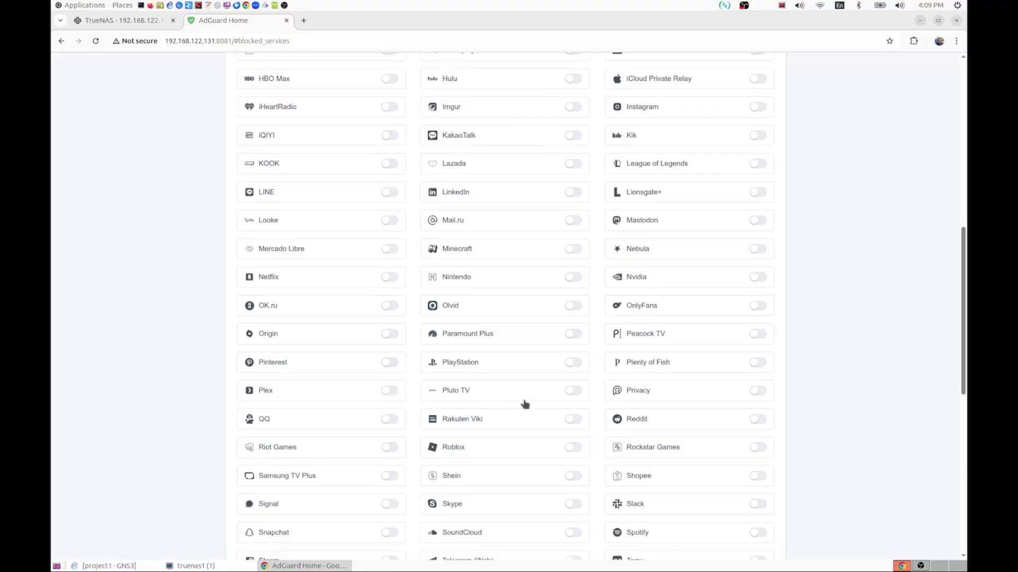
pyautogui.scroll(-7, 524, 404)
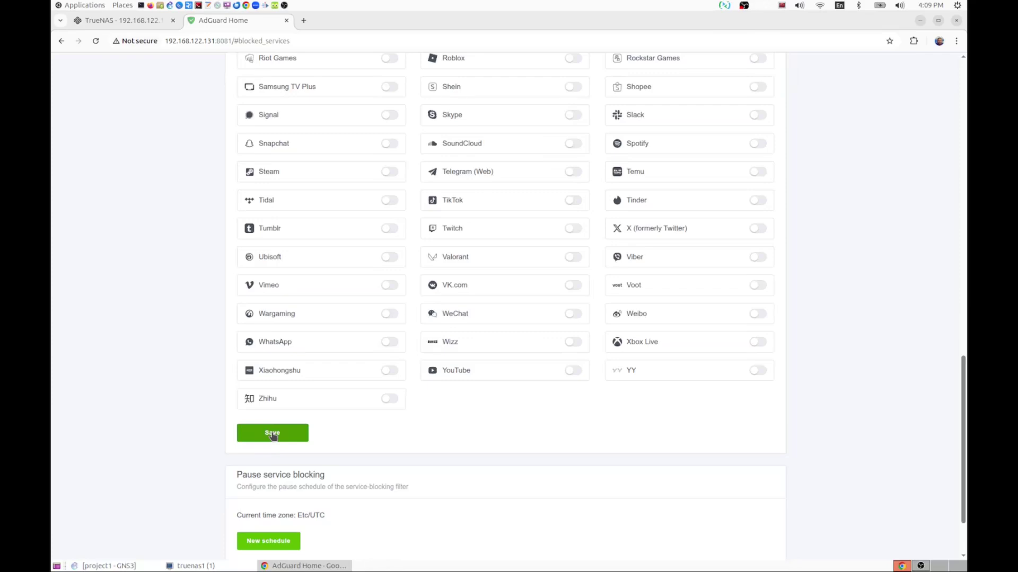
pyautogui.click(273, 433)
pyautogui.scroll(9, 471, 397)
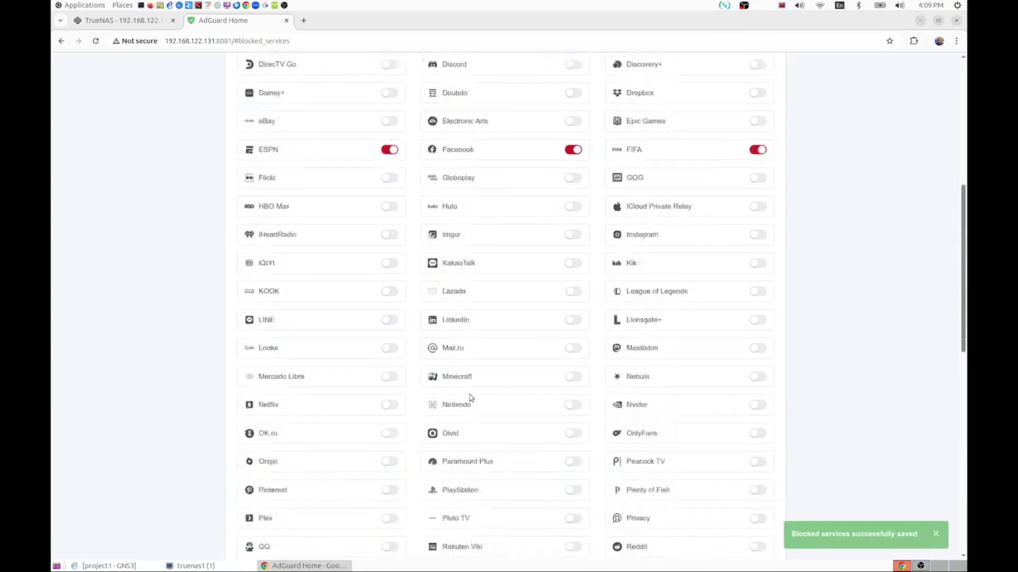
pyautogui.scroll(7, 471, 398)
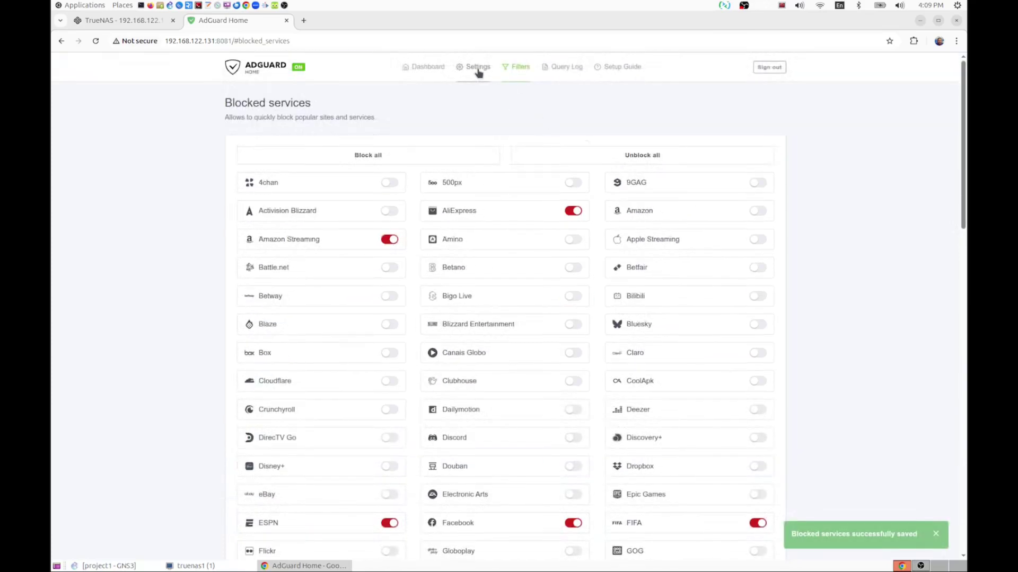
pyautogui.moveTo(479, 73)
pyautogui.click(486, 113)
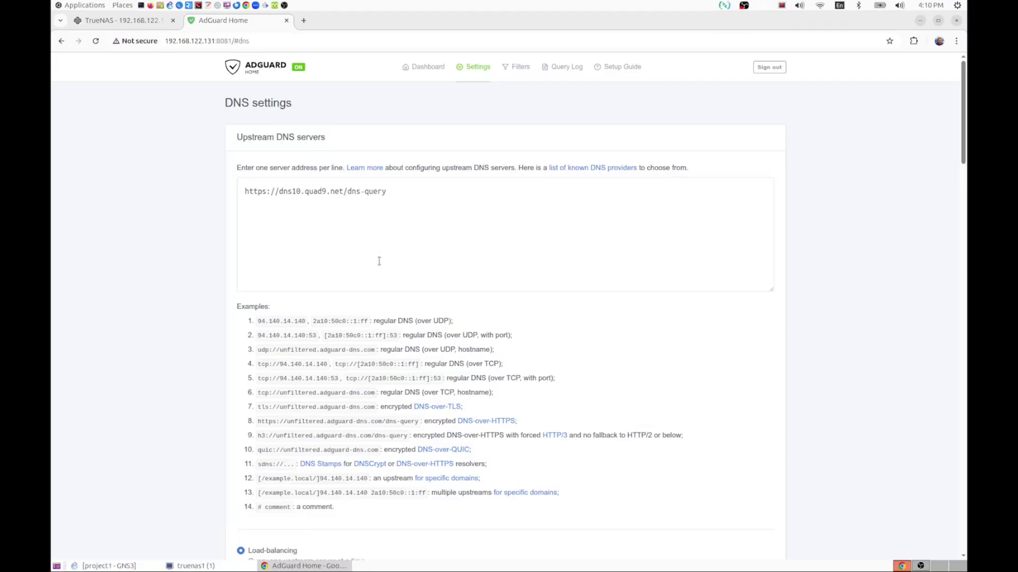
pyautogui.scroll(-5, 378, 260)
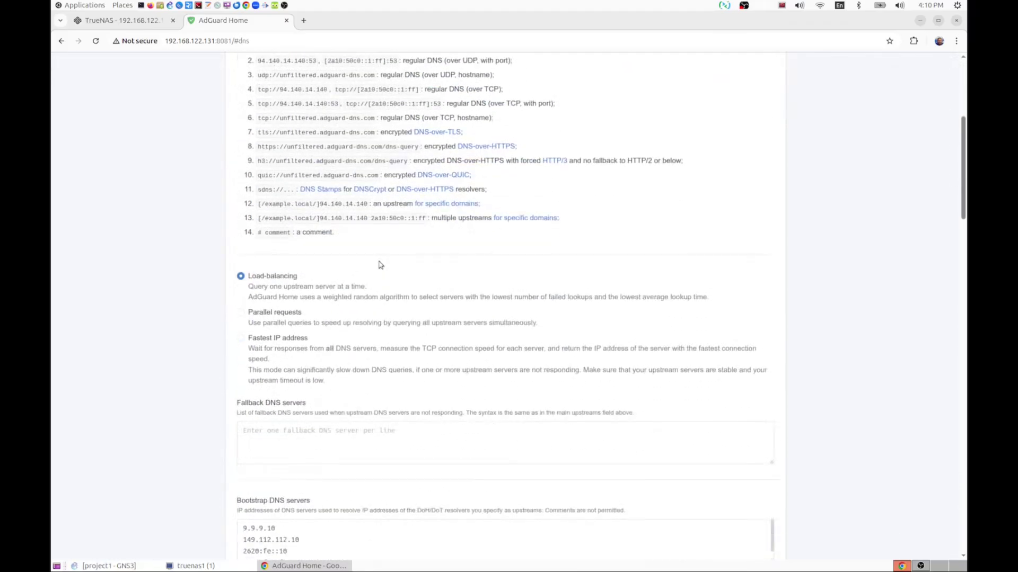
pyautogui.scroll(-2, 379, 265)
pyautogui.scroll(-2, 393, 387)
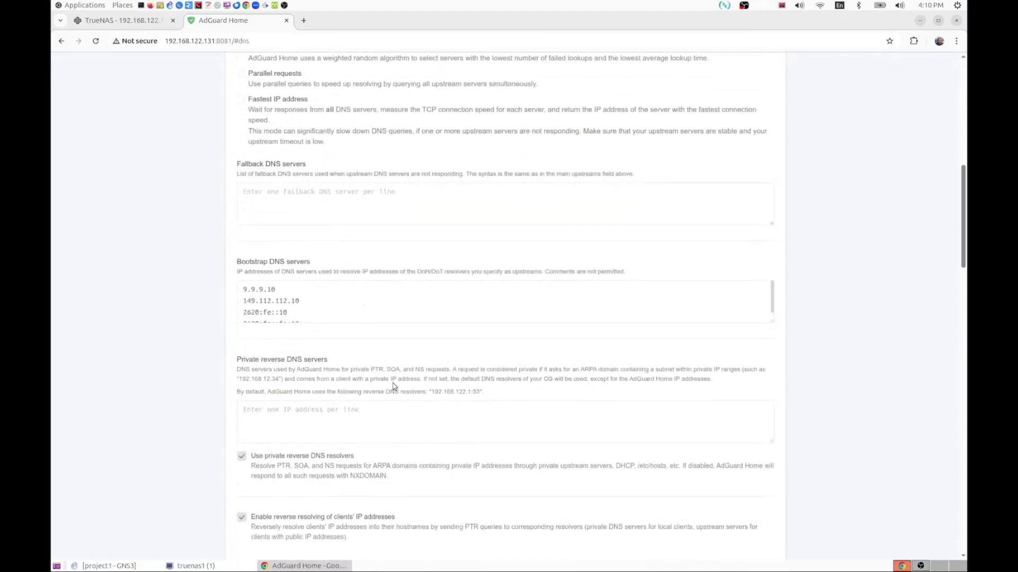
pyautogui.scroll(2, 392, 387)
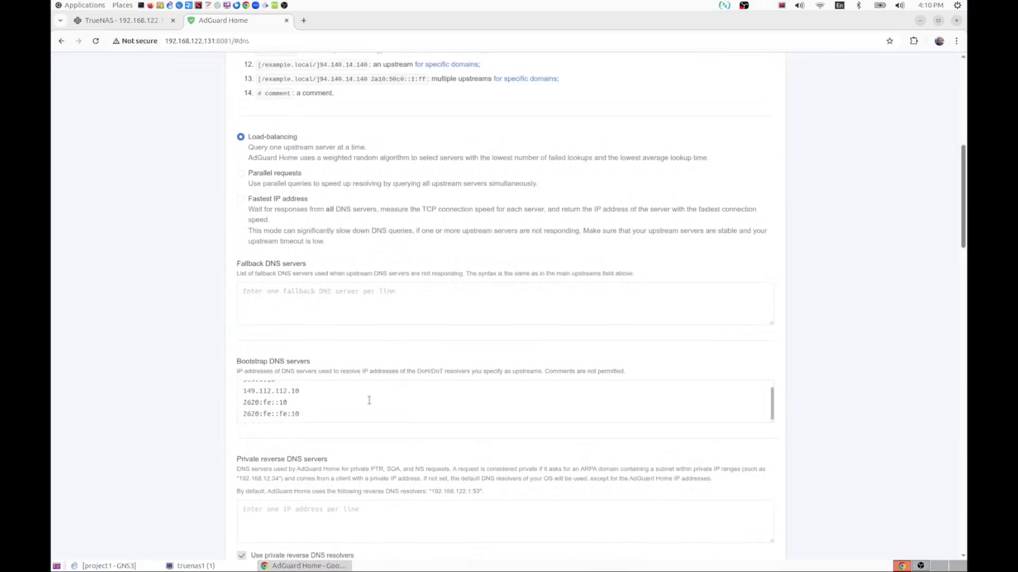
pyautogui.scroll(-1, 369, 400)
pyautogui.scroll(-7, 798, 374)
pyautogui.scroll(6, 800, 376)
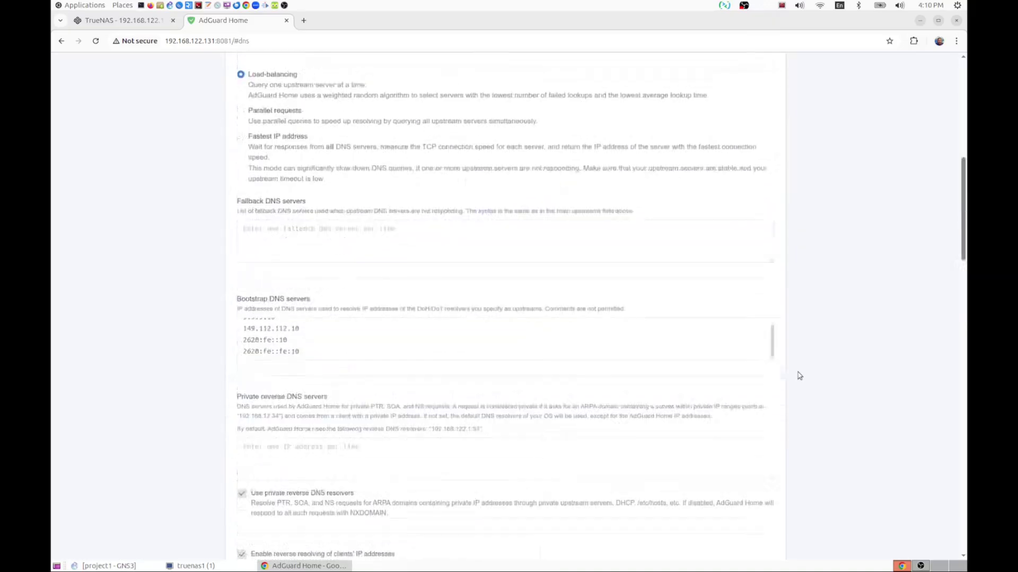
pyautogui.scroll(8, 798, 375)
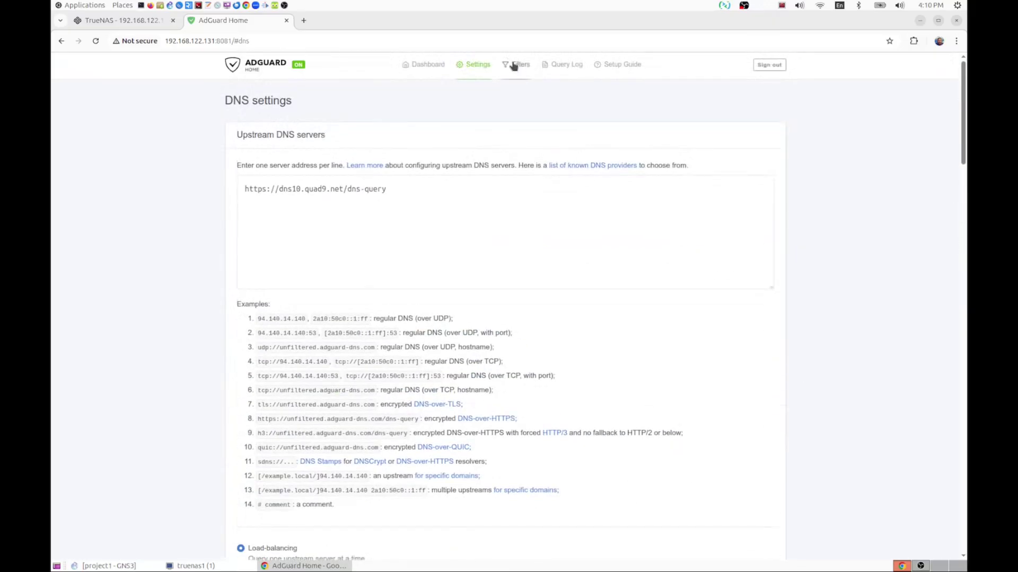
# - Update all DNS blocklists and add Dandelion Sprout's Anti Push Notifications from the built-in list
pyautogui.click(526, 98)
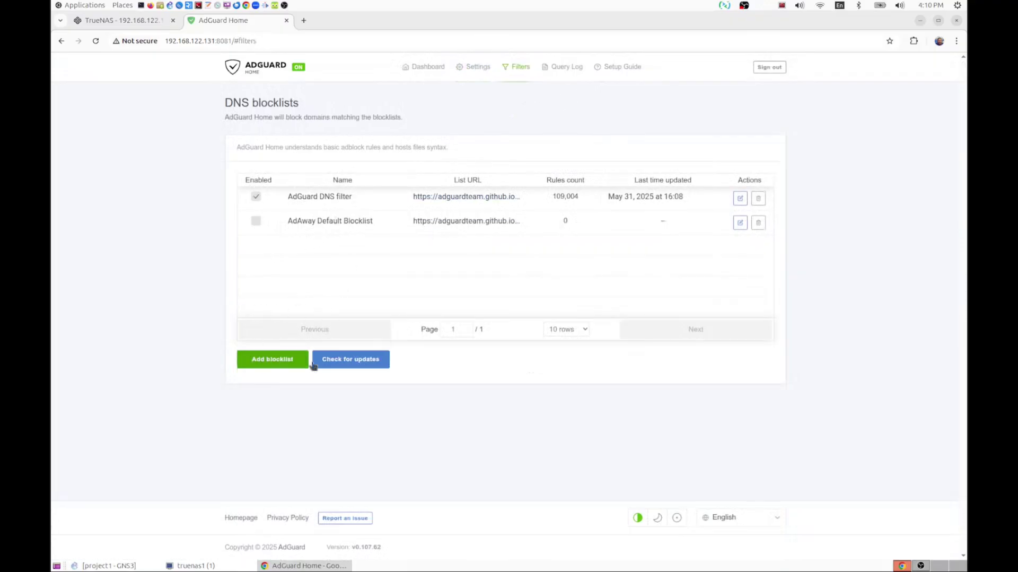
pyautogui.click(355, 361)
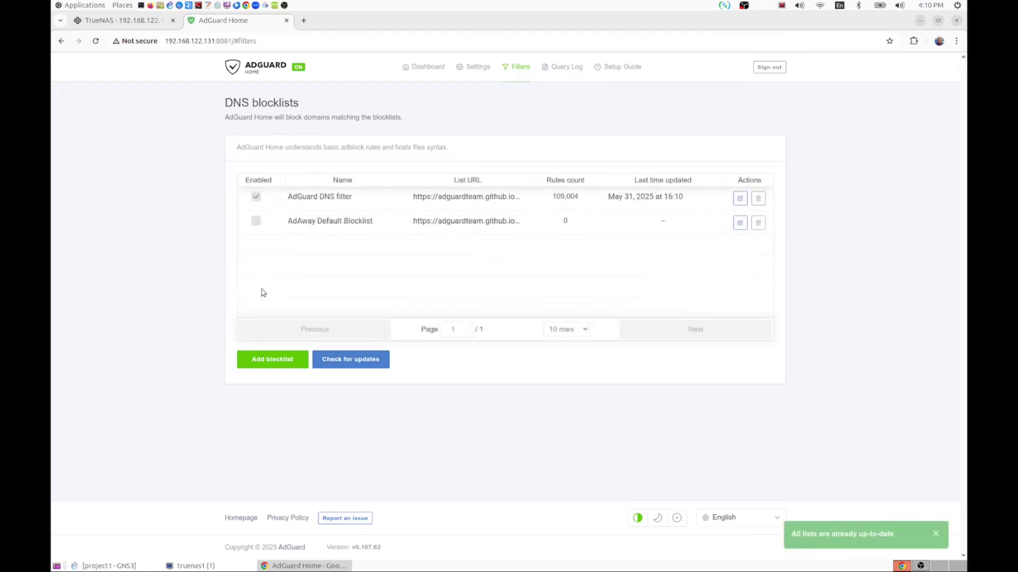
pyautogui.click(272, 361)
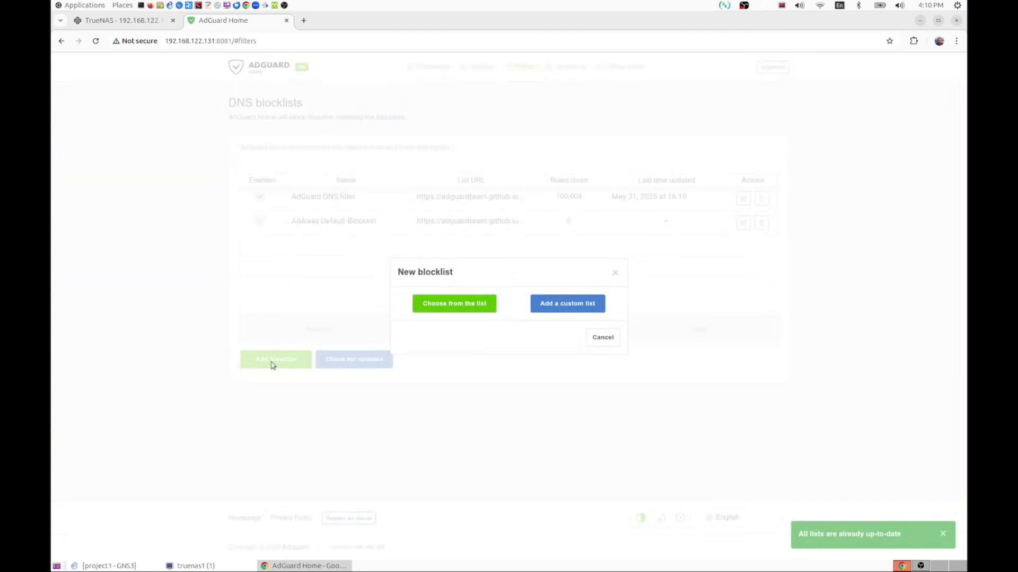
pyautogui.click(461, 303)
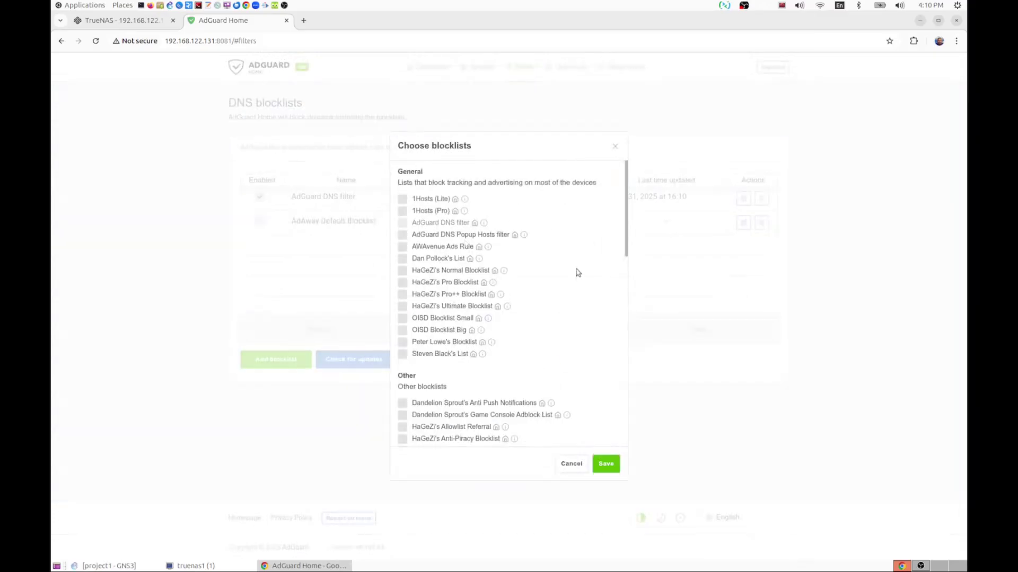
pyautogui.scroll(-3, 578, 273)
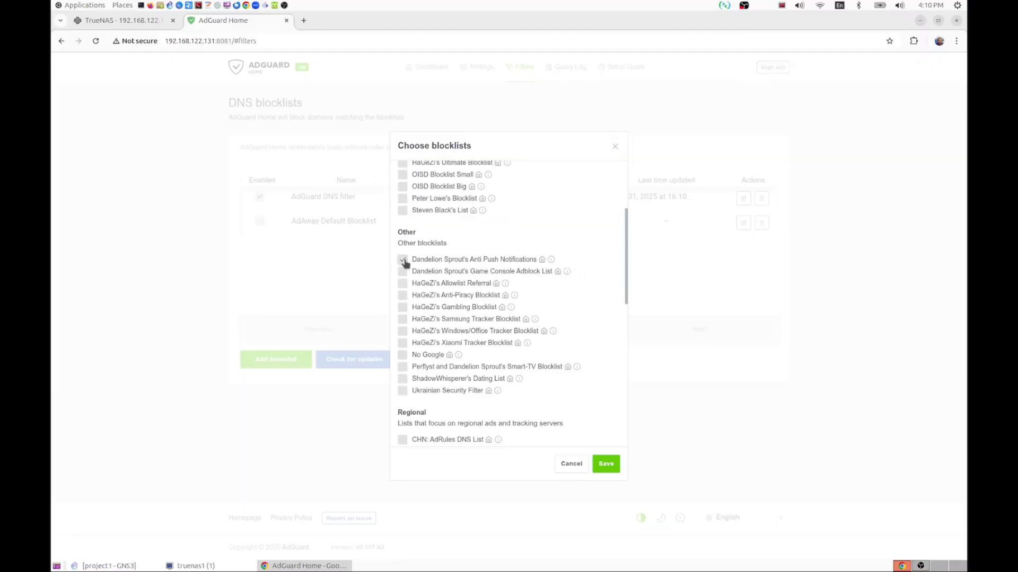
pyautogui.click(606, 464)
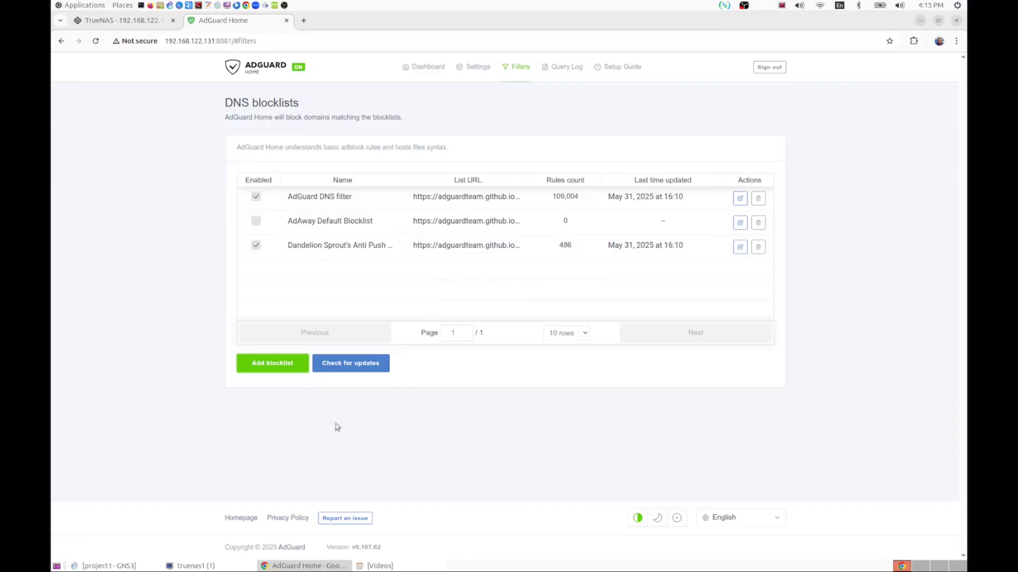
# - Go to DNS allowlists and cancel the new allowlist form without adding anything
pyautogui.click(522, 71)
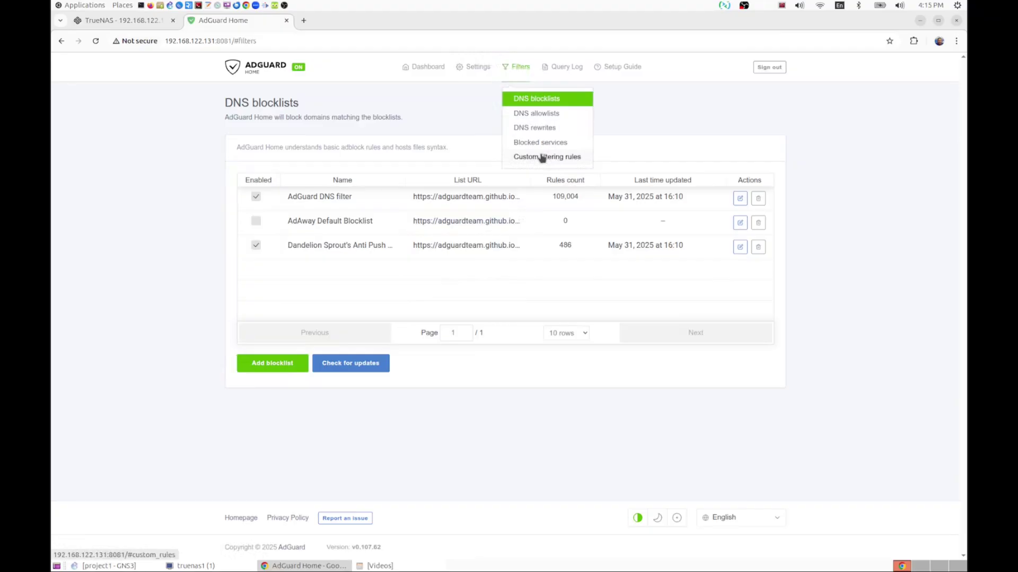
pyautogui.click(554, 117)
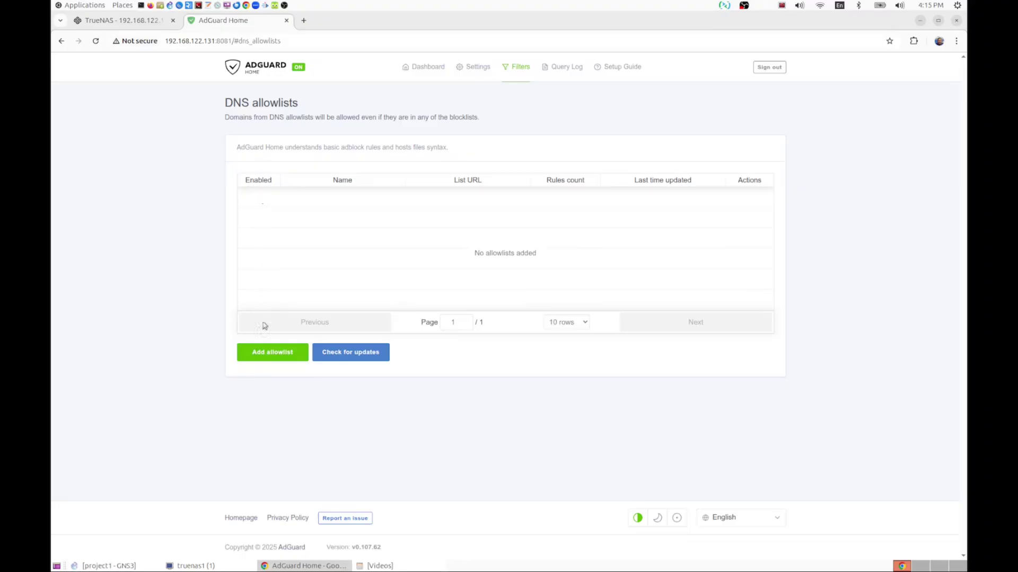
pyautogui.click(287, 353)
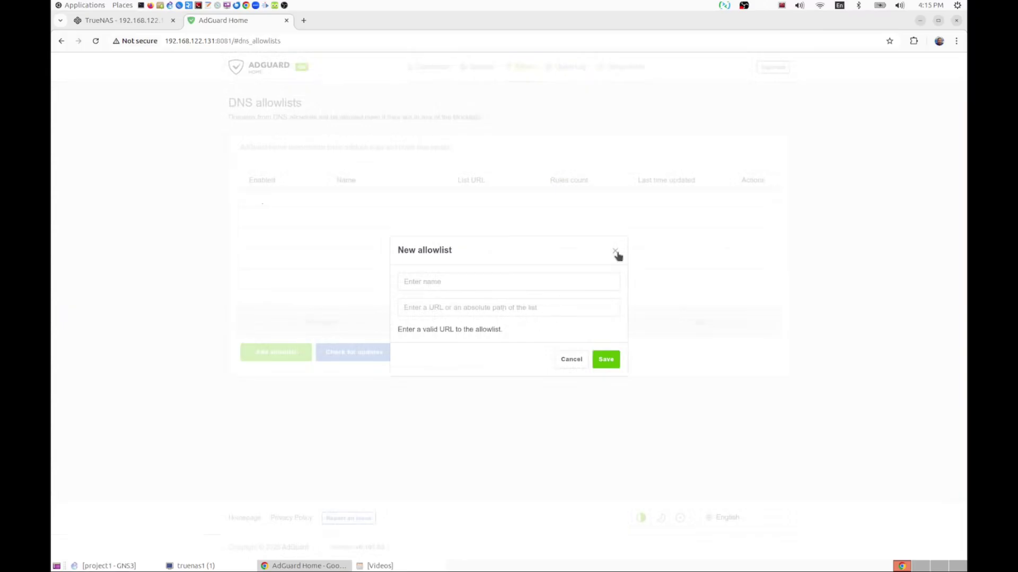
pyautogui.click(571, 360)
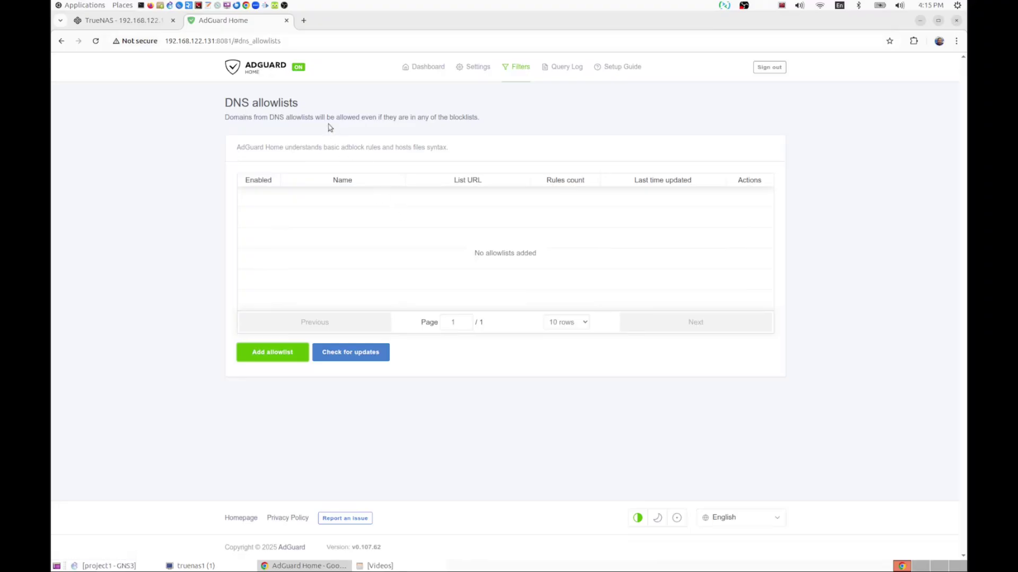
# - Show the AdGuard dashboard and connect the test99 Linux Mint VM to Wired connection 1
pyautogui.click(424, 67)
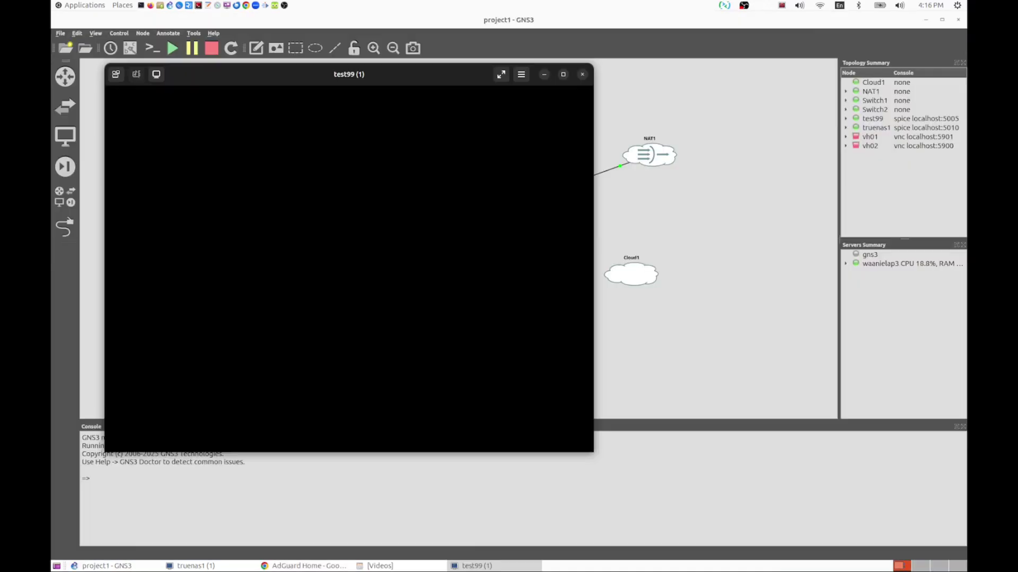
pyautogui.click(926, 20)
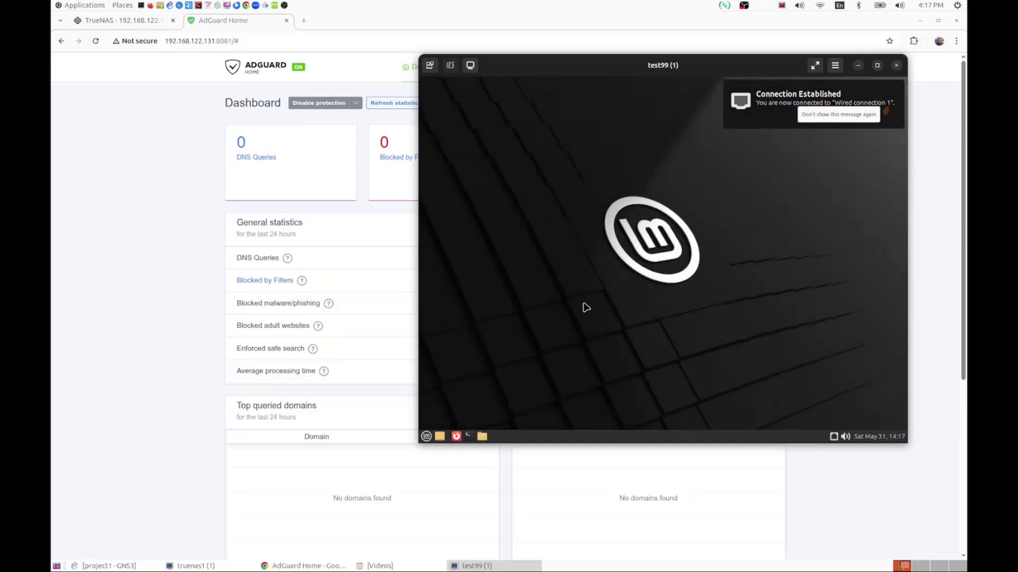
pyautogui.click(834, 438)
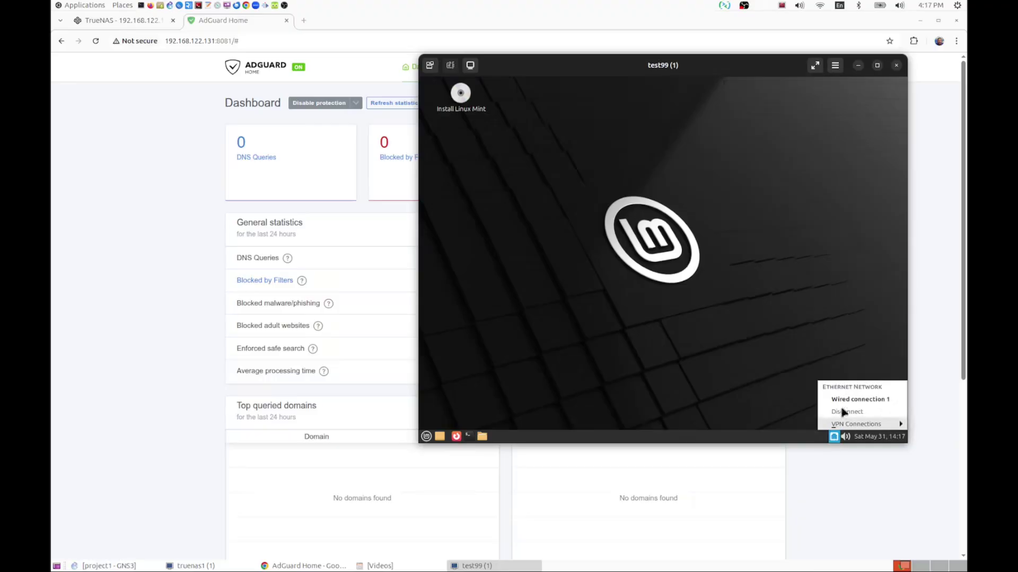
pyautogui.moveTo(852, 426)
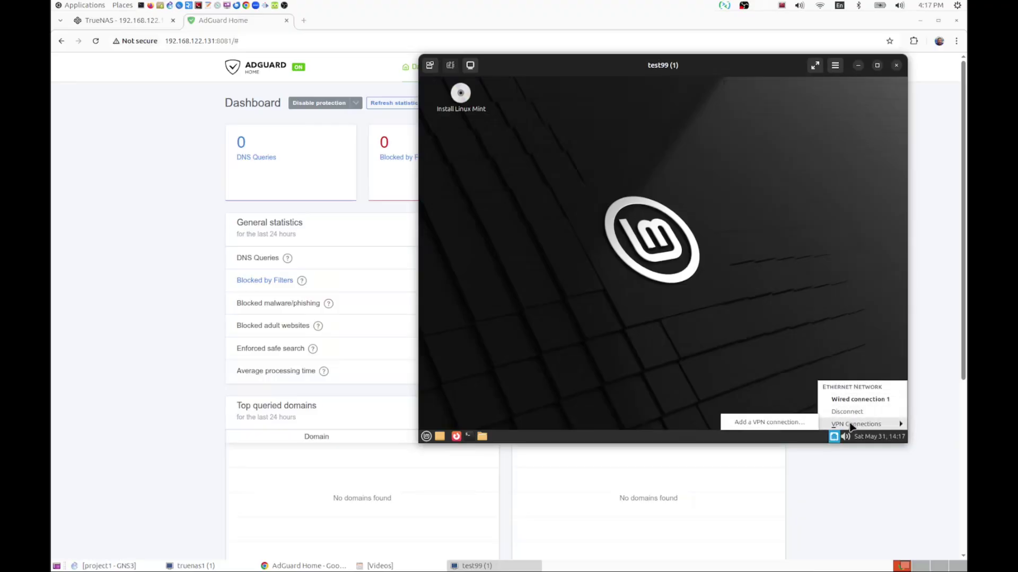
pyautogui.click(857, 400)
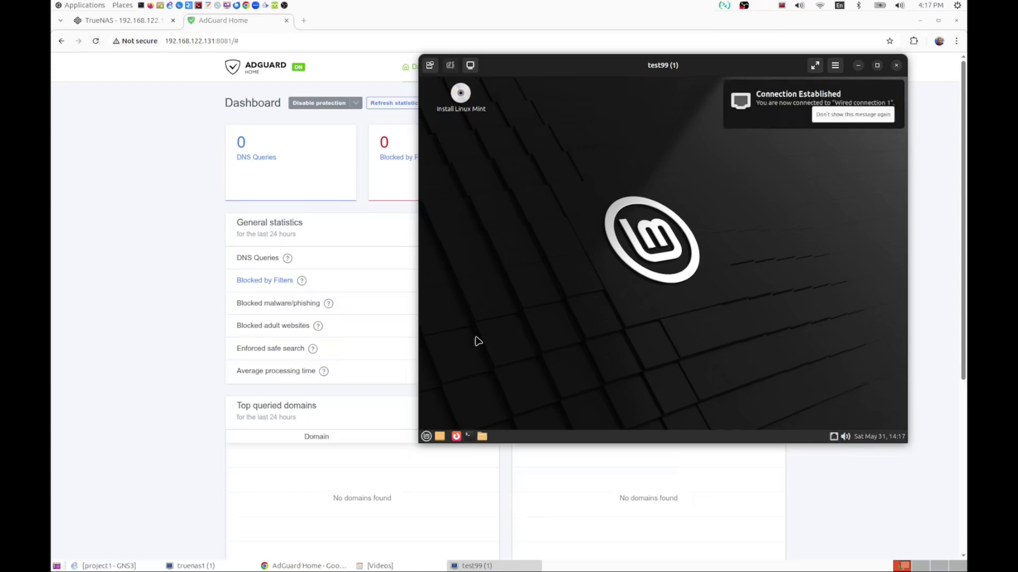
# - Set Wired connection 1's IPv4 method to Automatic (DHCP) addresses only
pyautogui.rightClick(836, 437)
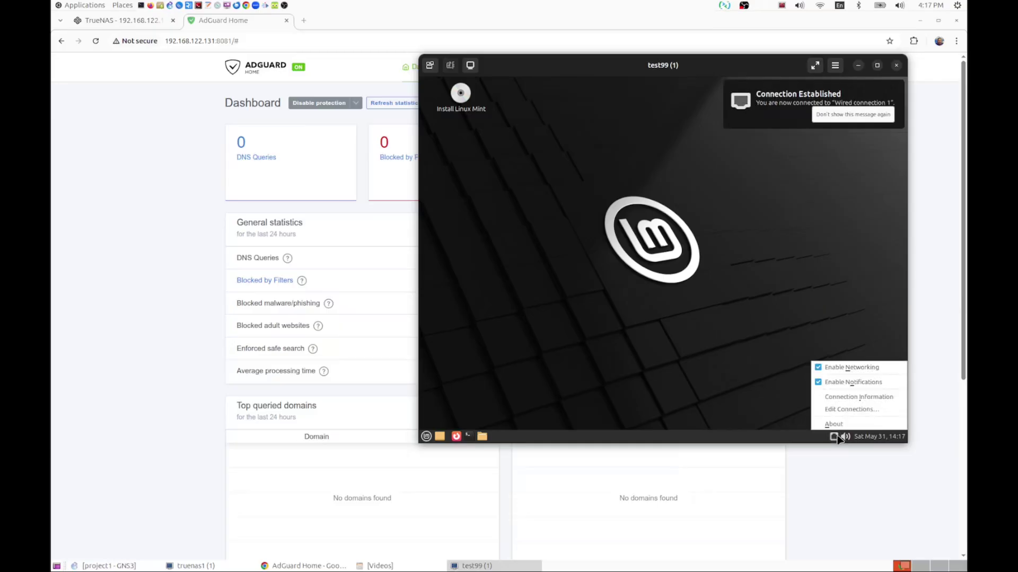
pyautogui.click(852, 409)
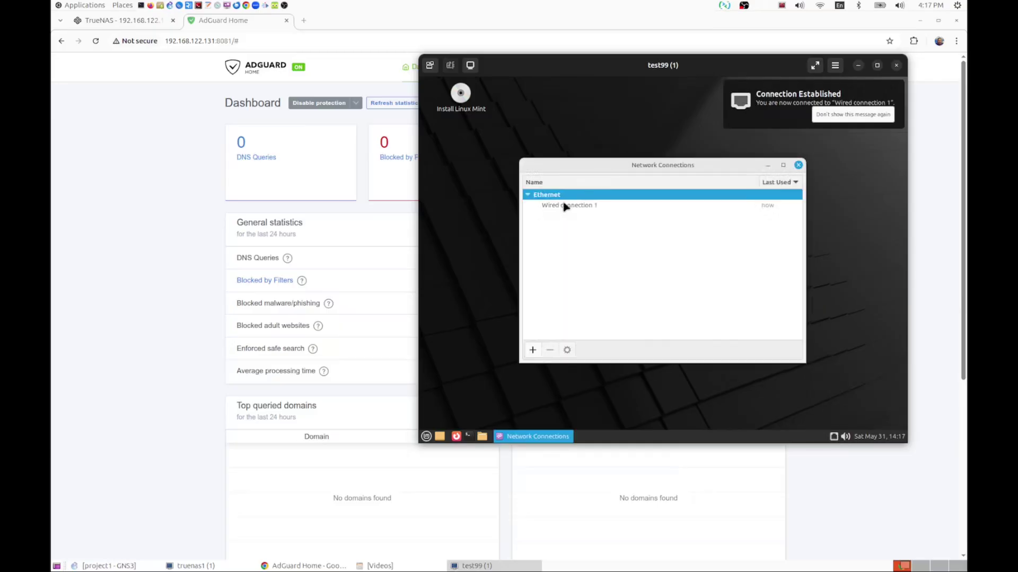
pyautogui.click(565, 205)
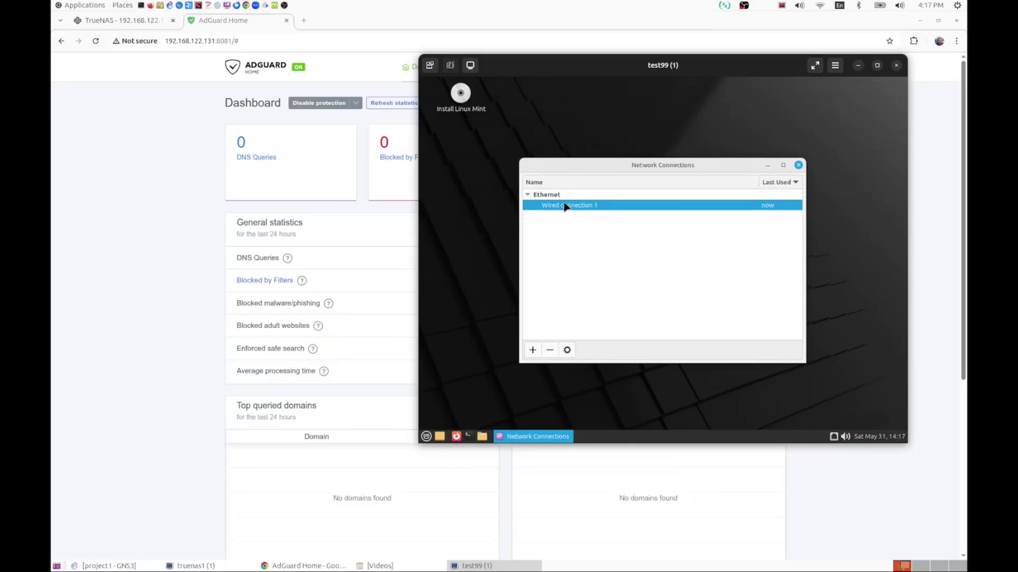
pyautogui.click(568, 349)
pyautogui.click(727, 177)
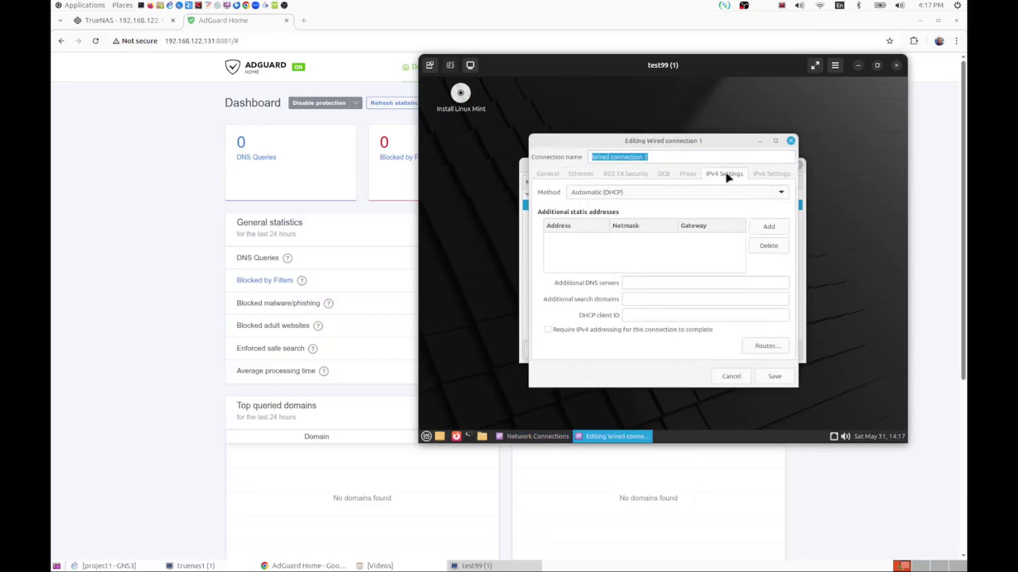
pyautogui.click(638, 196)
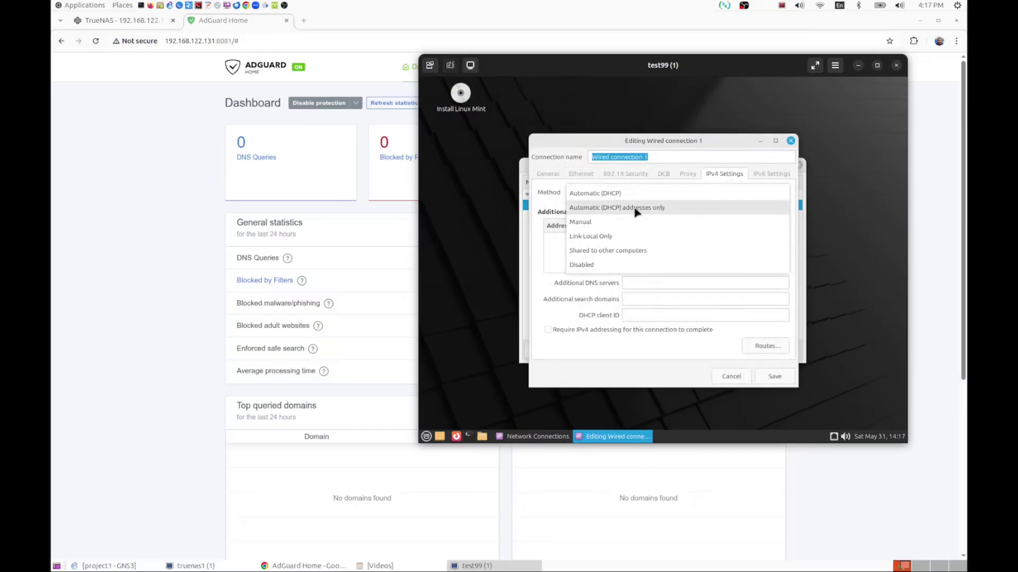
pyautogui.click(635, 212)
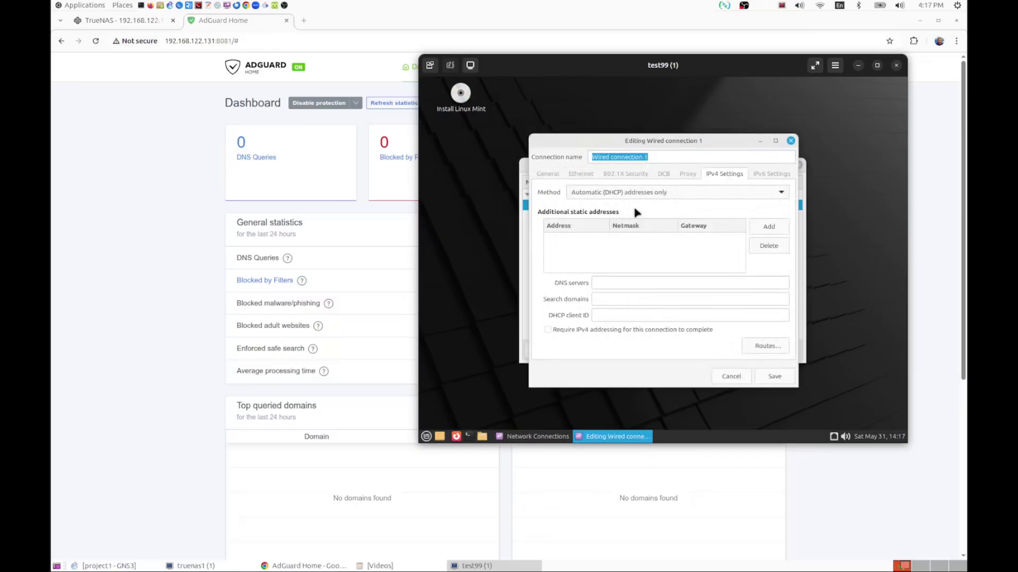
# - Enter 192.168.122.131 as the connection's DNS server and save it
pyautogui.click(646, 282)
pyautogui.write('19')
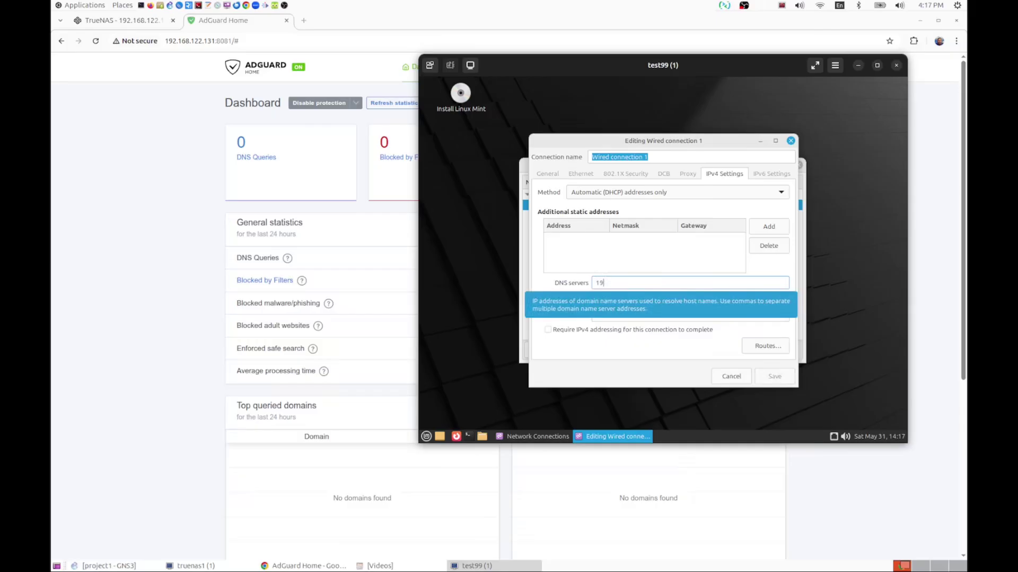
pyautogui.write('2.168.122.131')
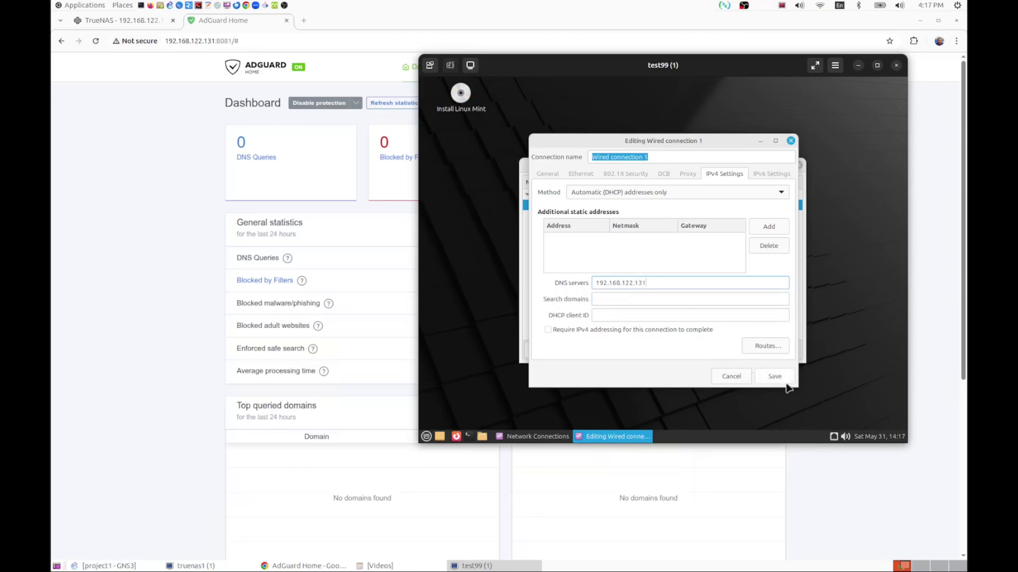
pyautogui.click(778, 379)
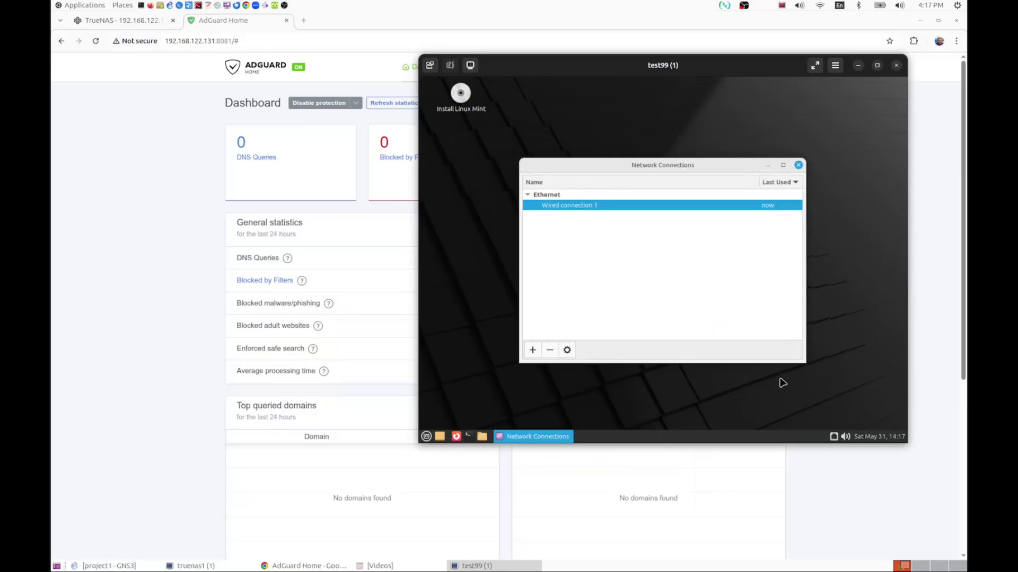
pyautogui.click(798, 165)
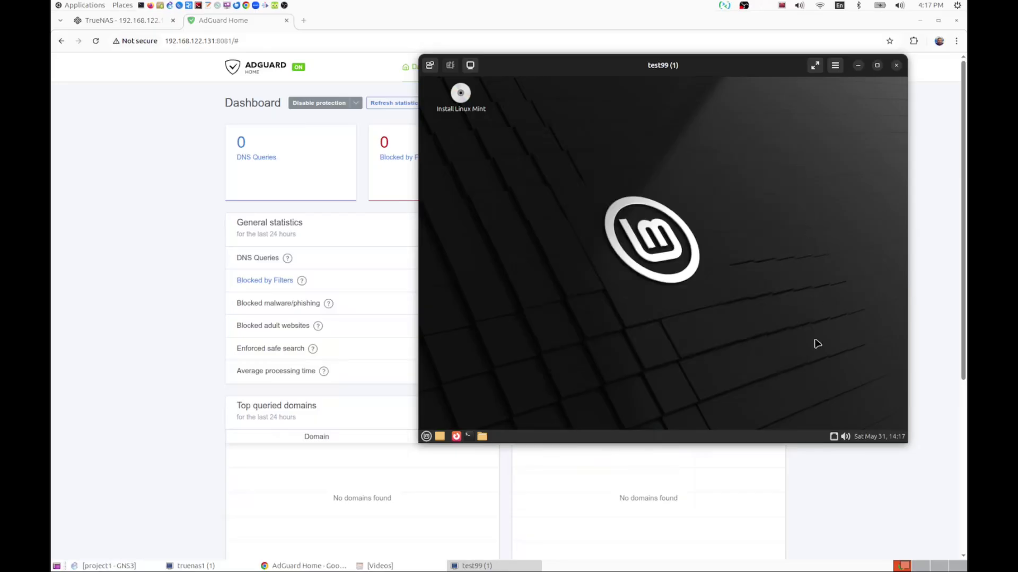
pyautogui.click(833, 436)
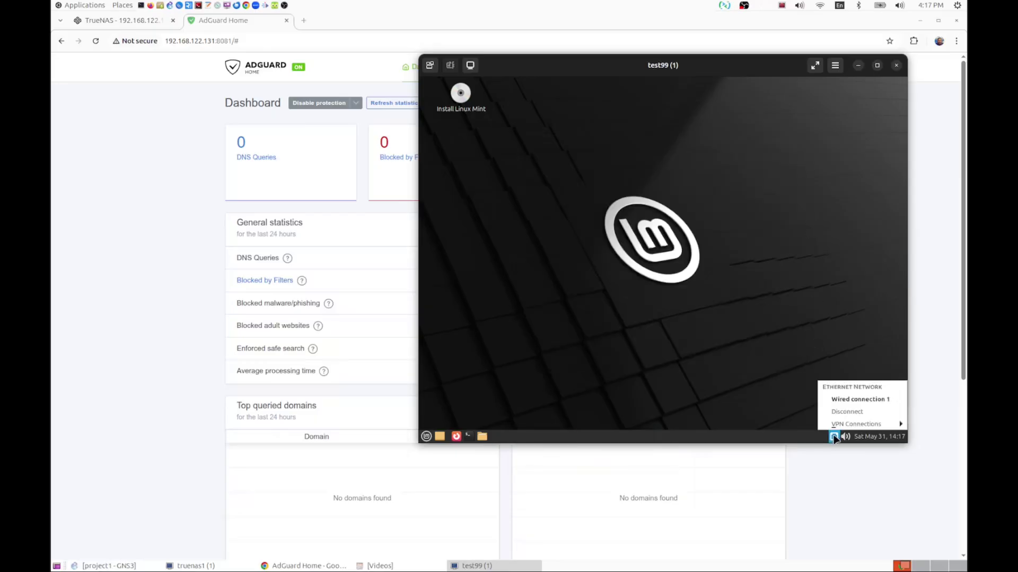
# - Reconnect Wired connection 1 so the new DNS server takes effect
pyautogui.click(850, 401)
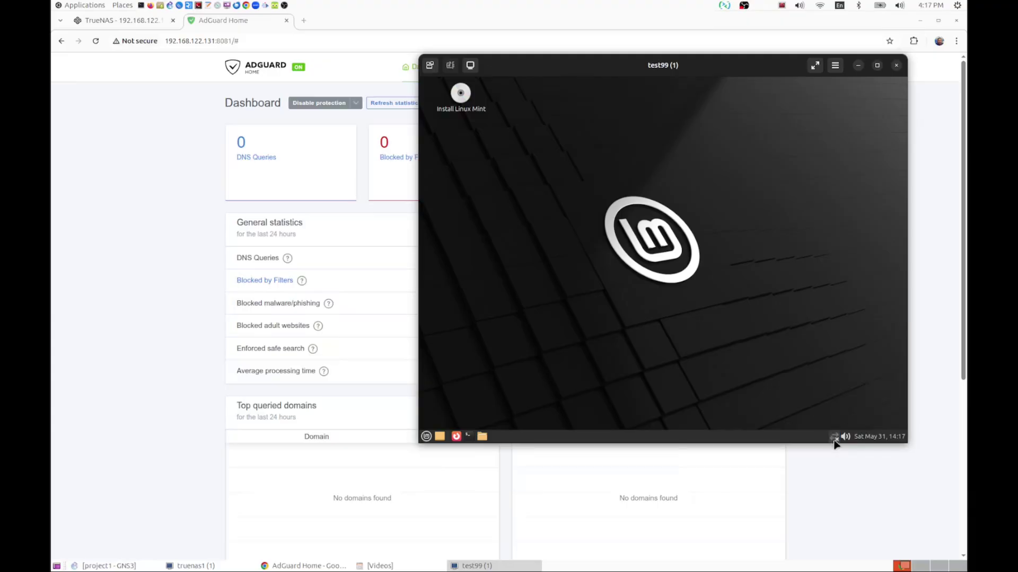
pyautogui.click(835, 442)
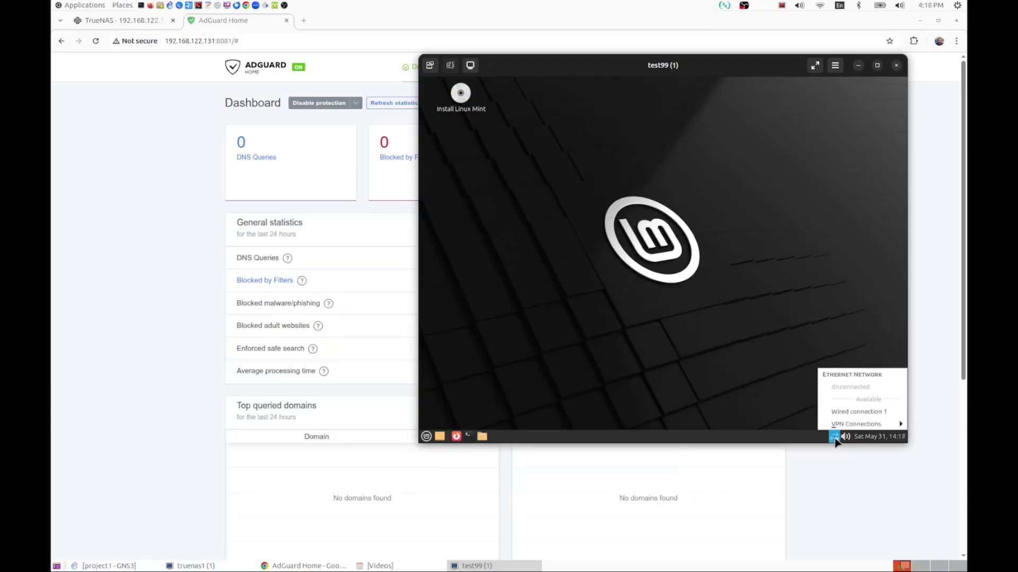
pyautogui.click(857, 419)
# - Reload the AdGuard dashboard (50 queries, 4 blocked), then bring the VM's Firefox back
pyautogui.click(859, 67)
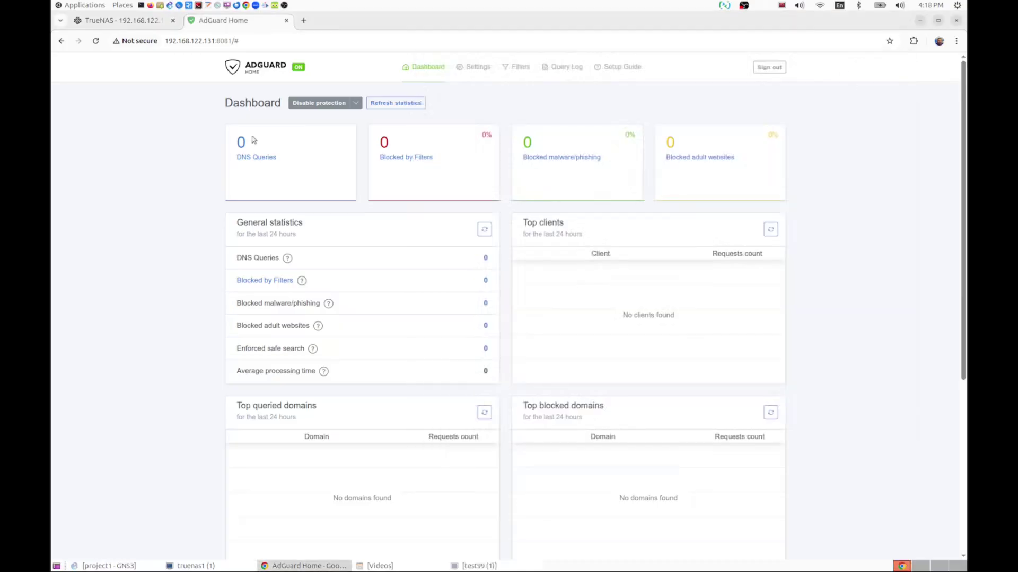
pyautogui.click(97, 45)
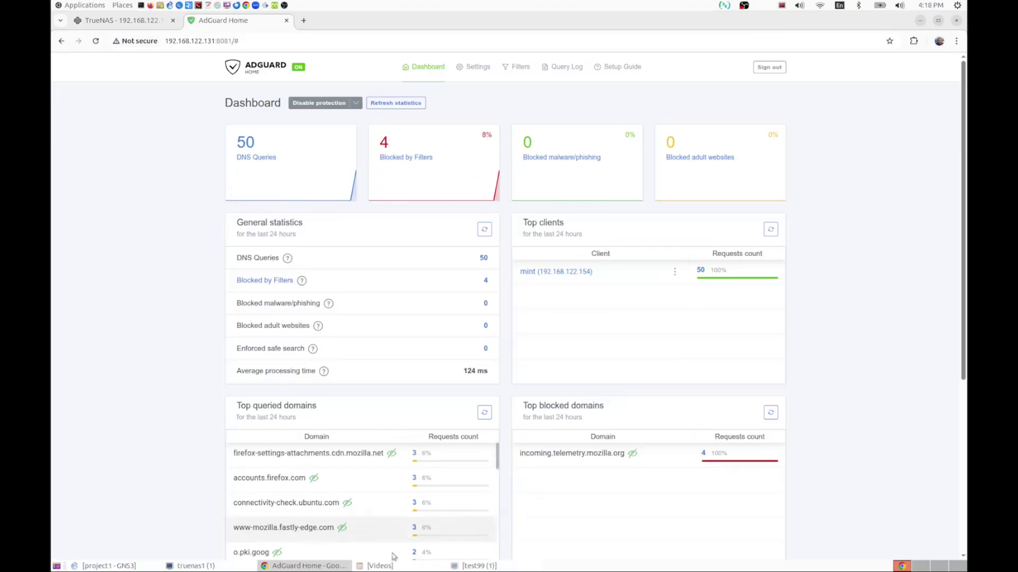
pyautogui.click(475, 567)
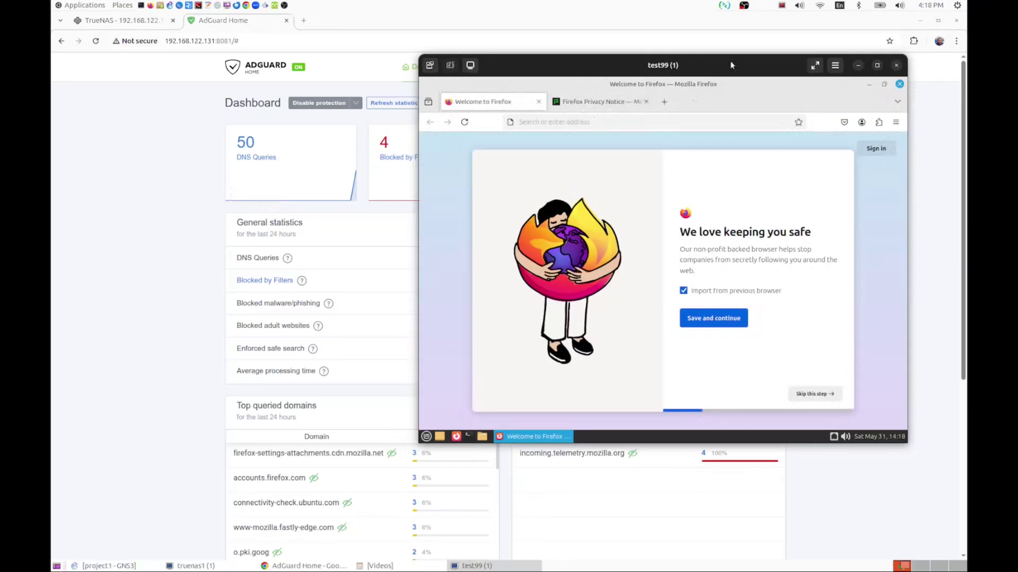
# - Load google.com in the VM's Firefox, then refresh AdGuard's statistics to 123 queries, 7 blocked
pyautogui.click(876, 67)
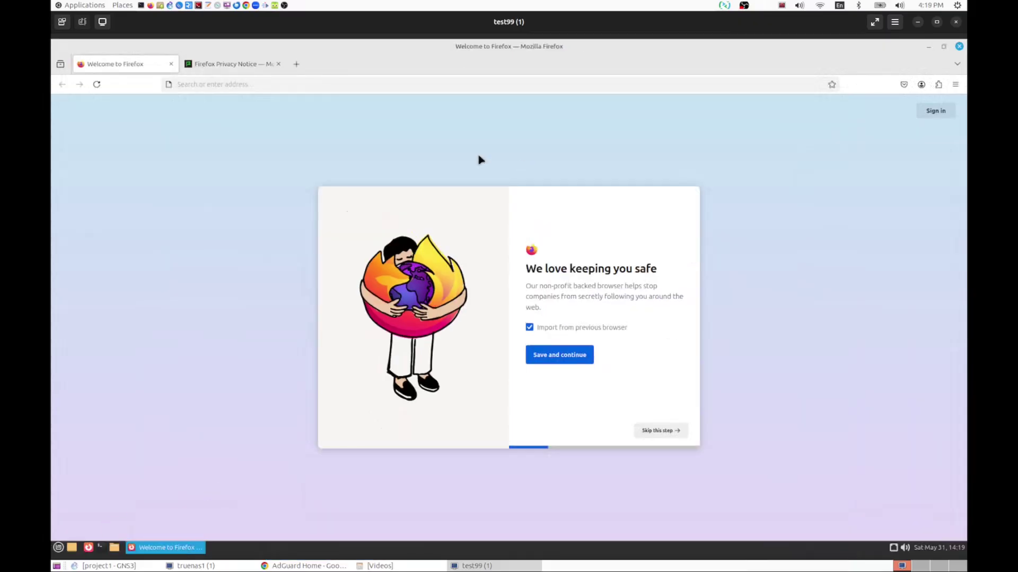
pyautogui.click(227, 65)
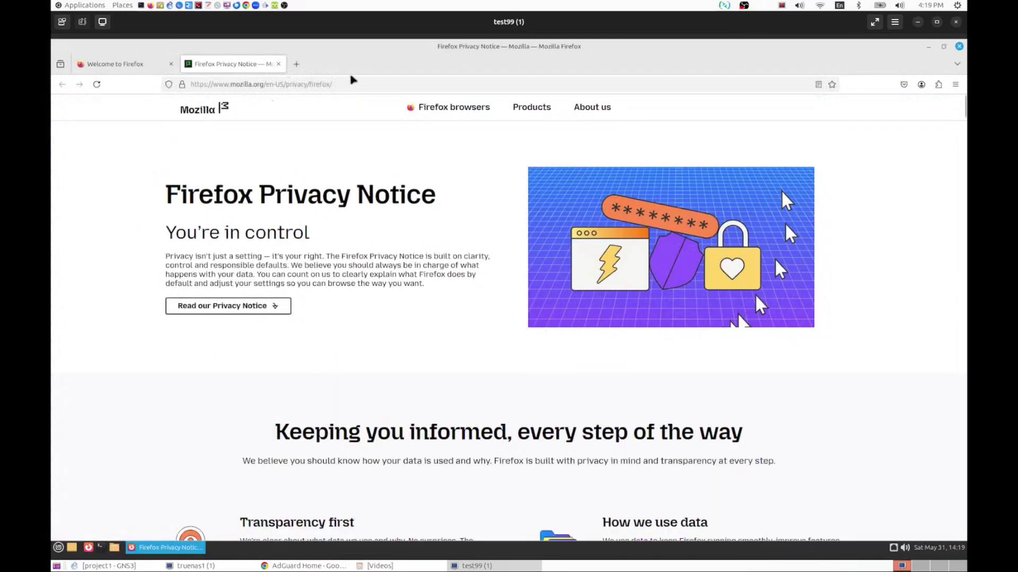
pyautogui.click(919, 23)
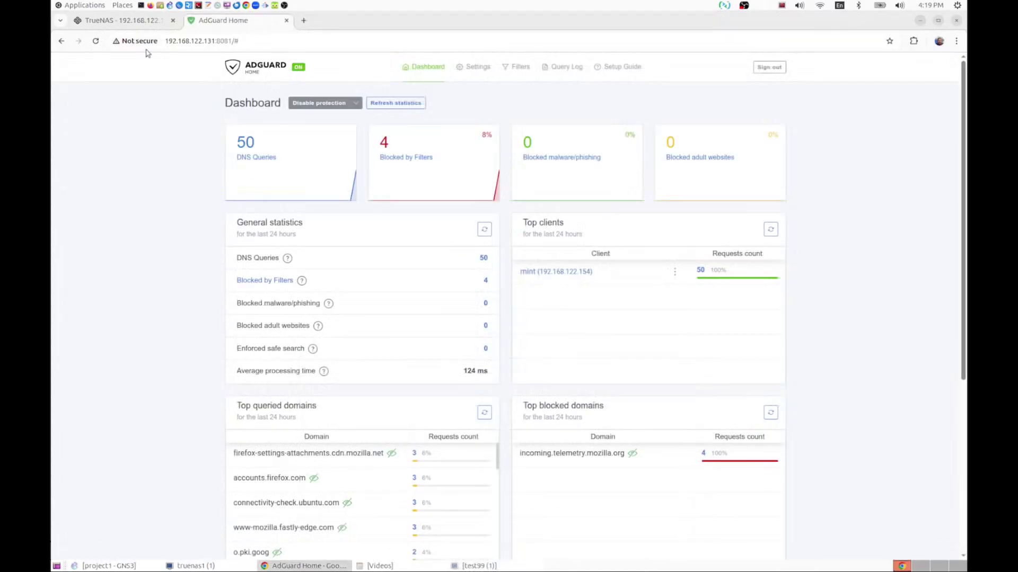
pyautogui.click(396, 102)
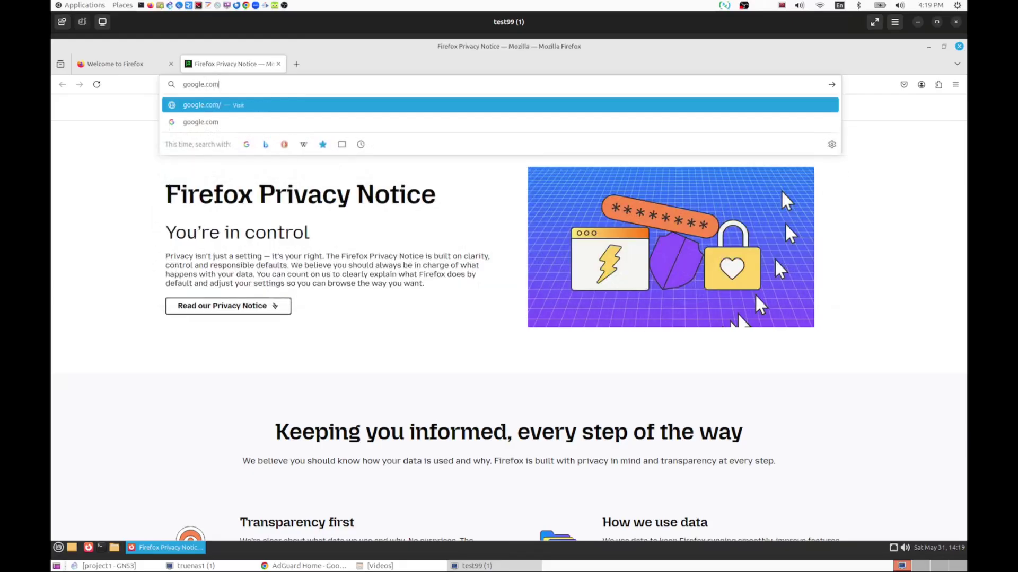
pyautogui.press('Return')
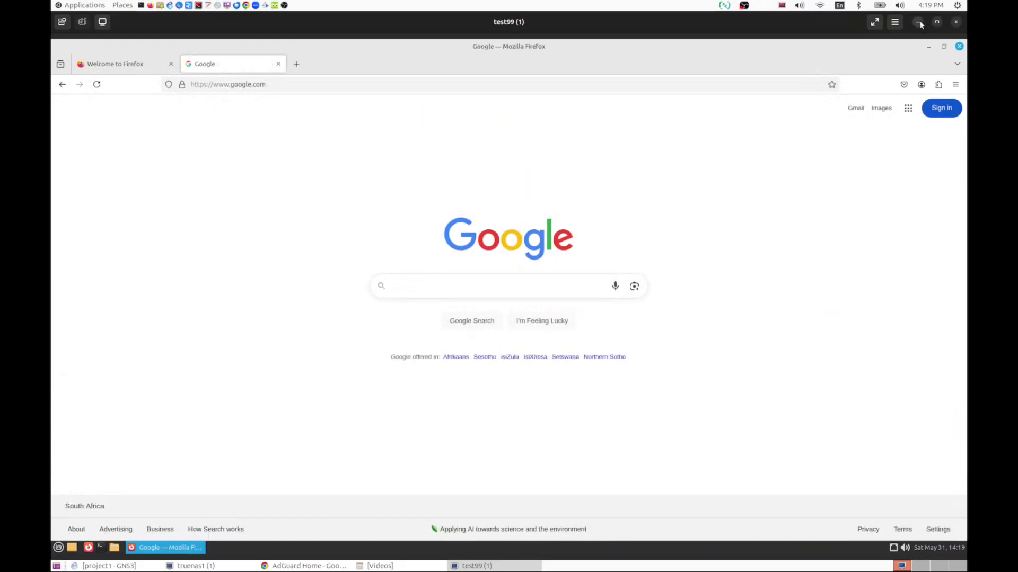
pyautogui.click(918, 22)
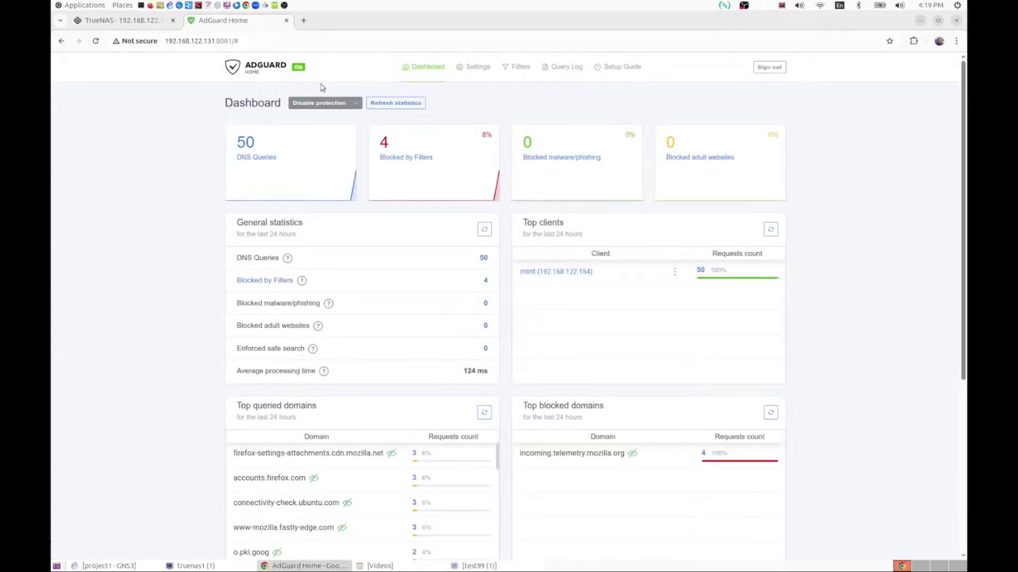
pyautogui.click(396, 102)
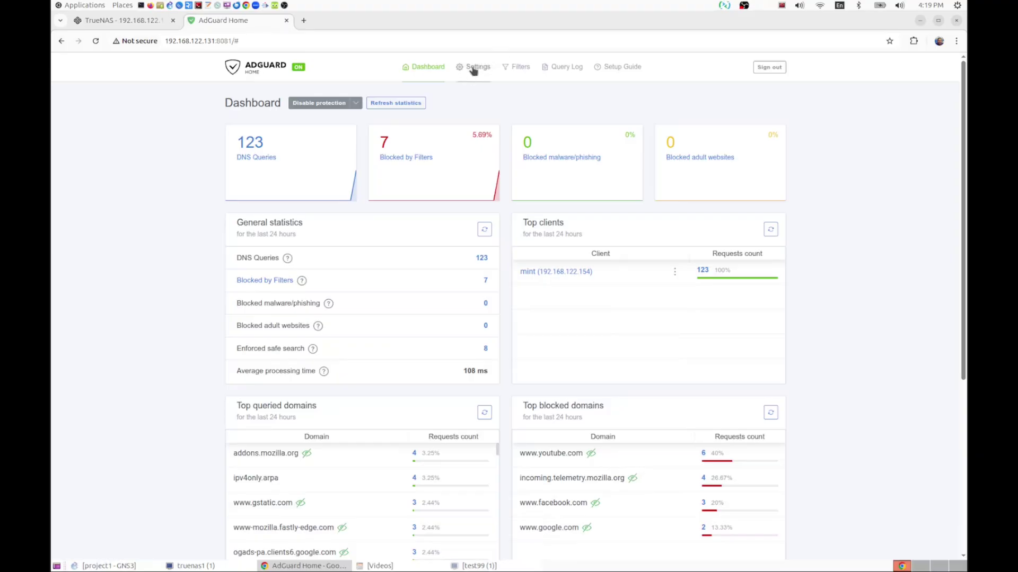
# - Switch on YouTube under Filters > Blocked services, save, and return to the VM's Firefox
pyautogui.click(520, 68)
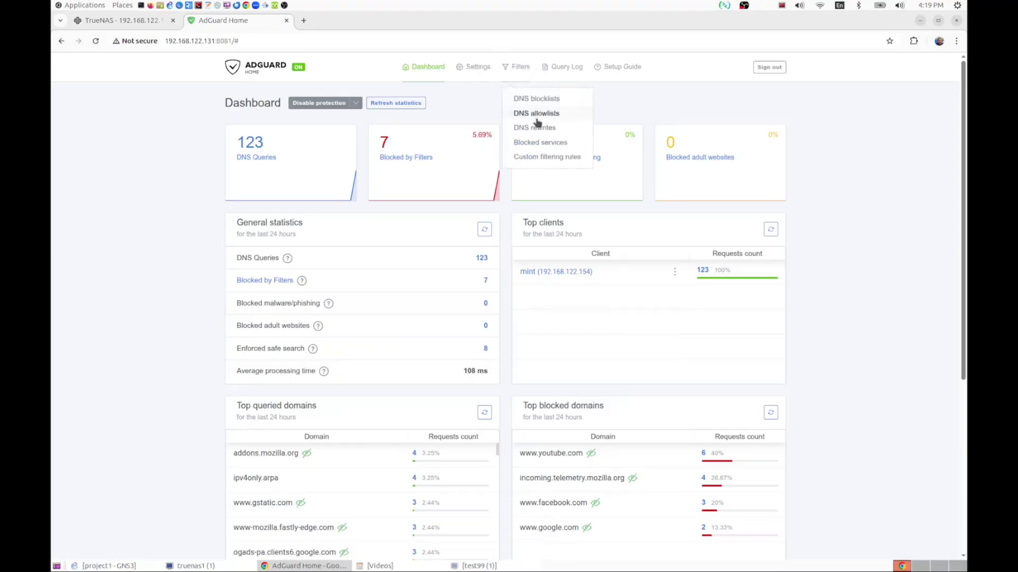
pyautogui.click(542, 142)
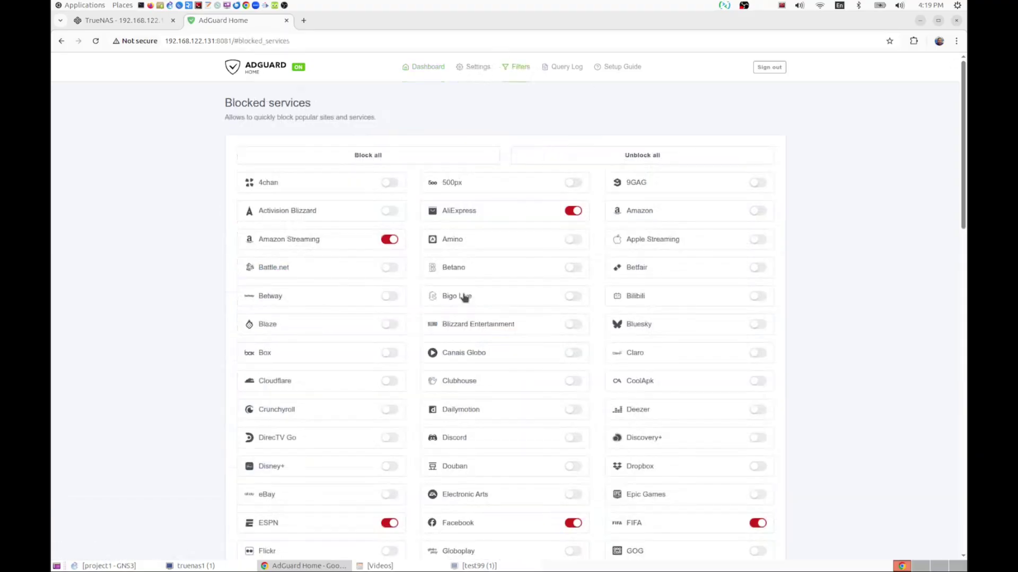
pyautogui.scroll(-15, 519, 283)
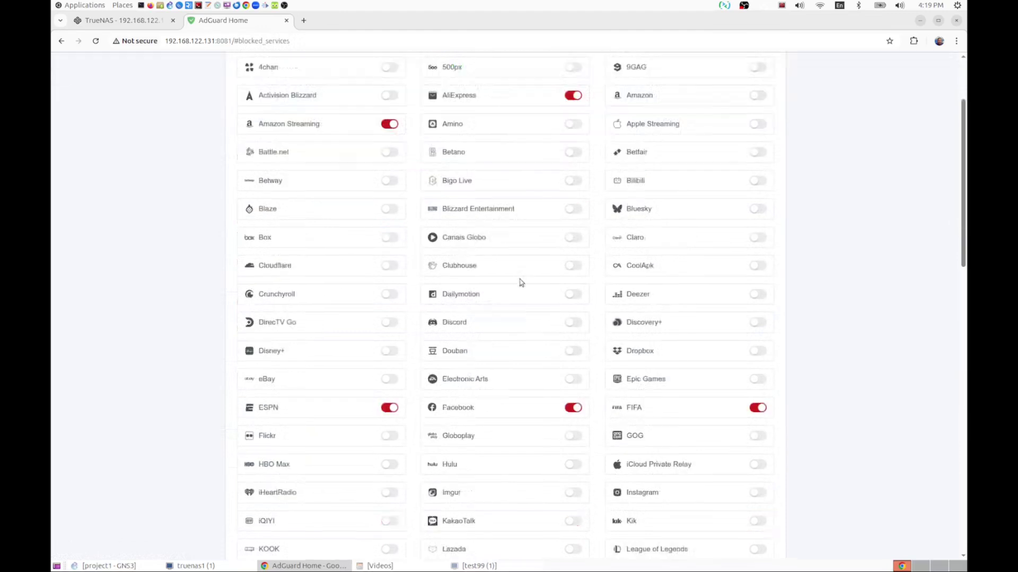
pyautogui.scroll(1, 520, 283)
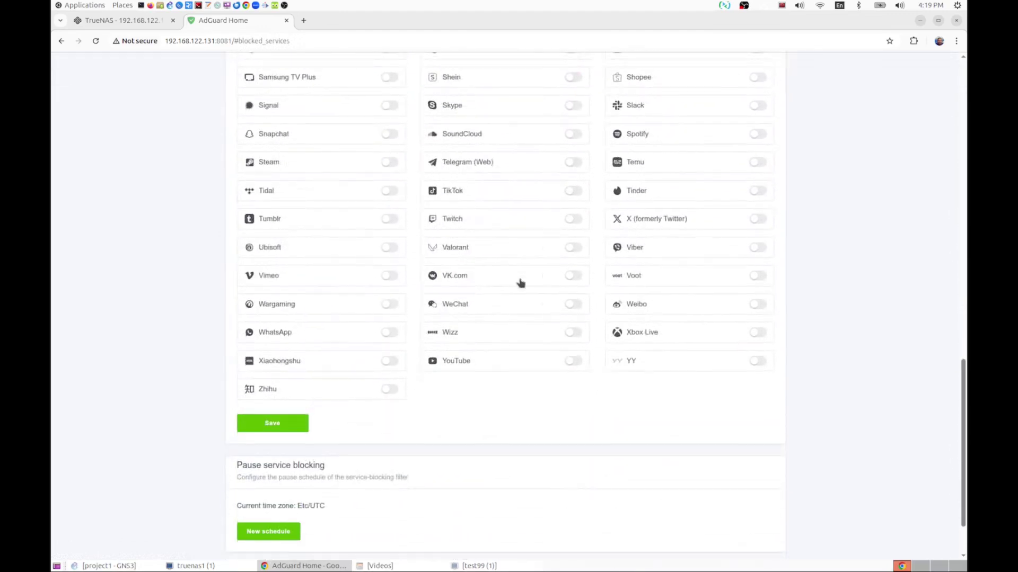
pyautogui.click(574, 360)
pyautogui.click(272, 424)
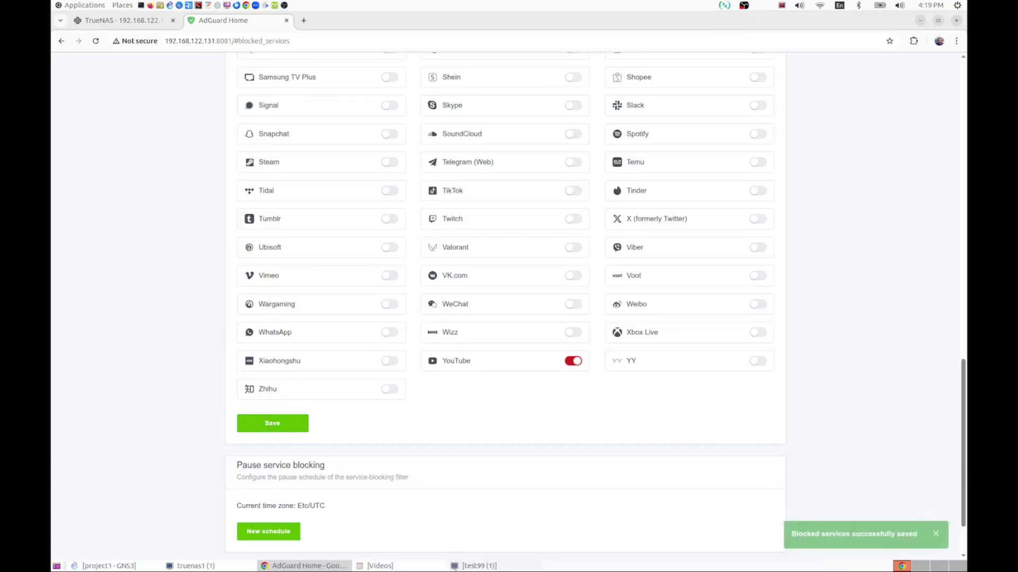
pyautogui.click(489, 567)
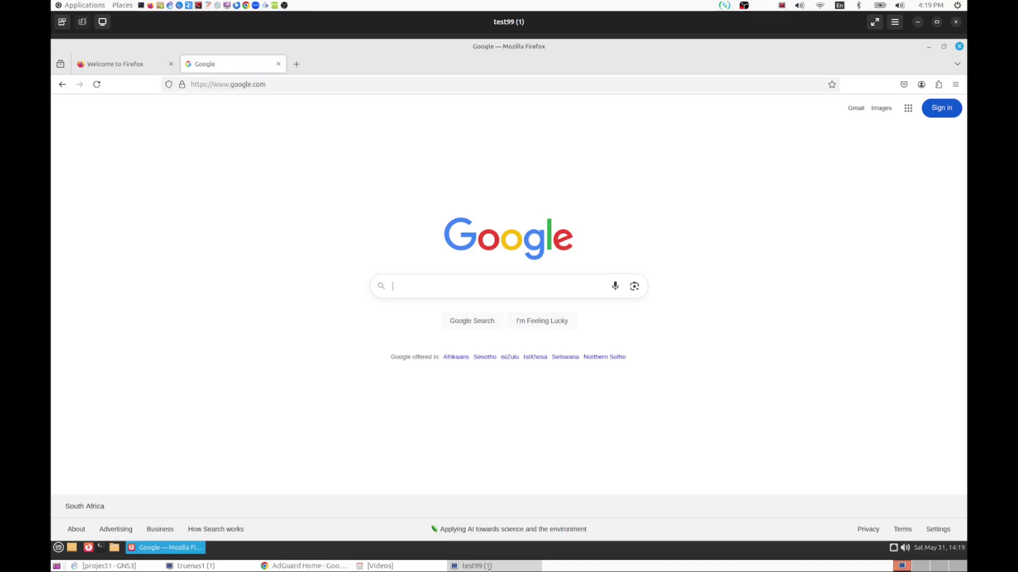
# - Open YouTube from a new tab's shortcut tile, then check the dashboard: 140 queries, 12 blocked
pyautogui.click(296, 64)
pyautogui.click(295, 83)
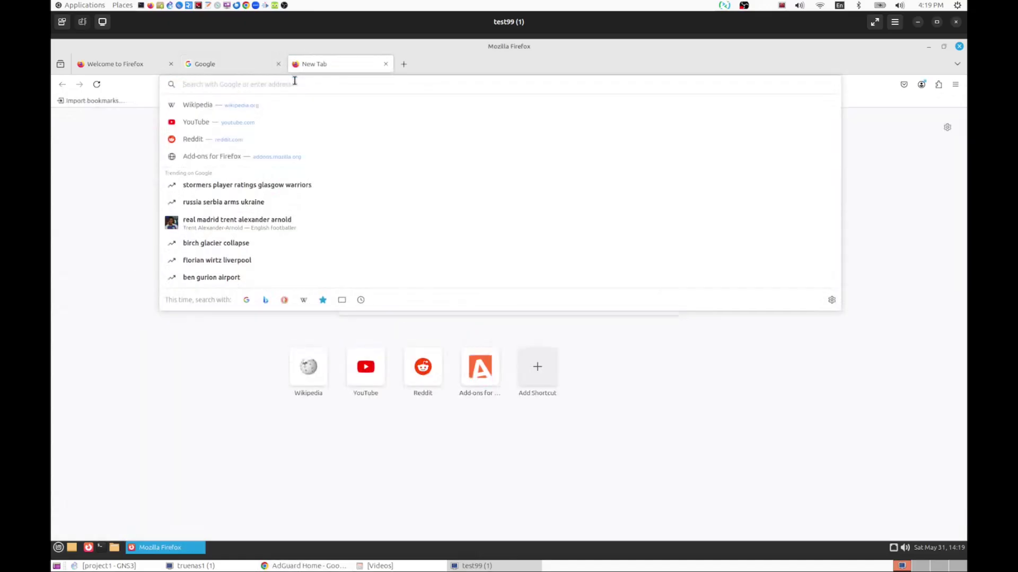
pyautogui.click(392, 449)
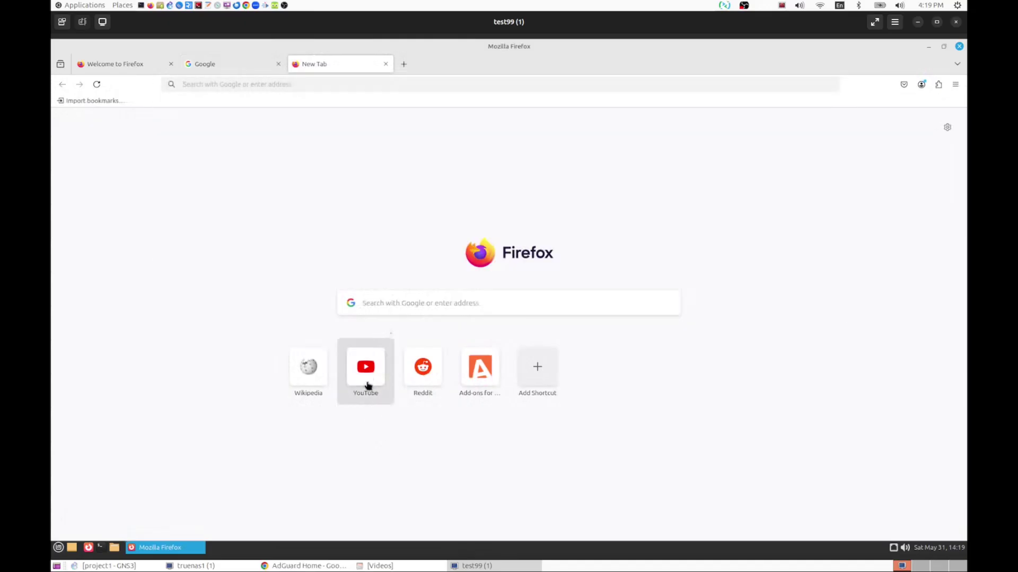
pyautogui.click(370, 373)
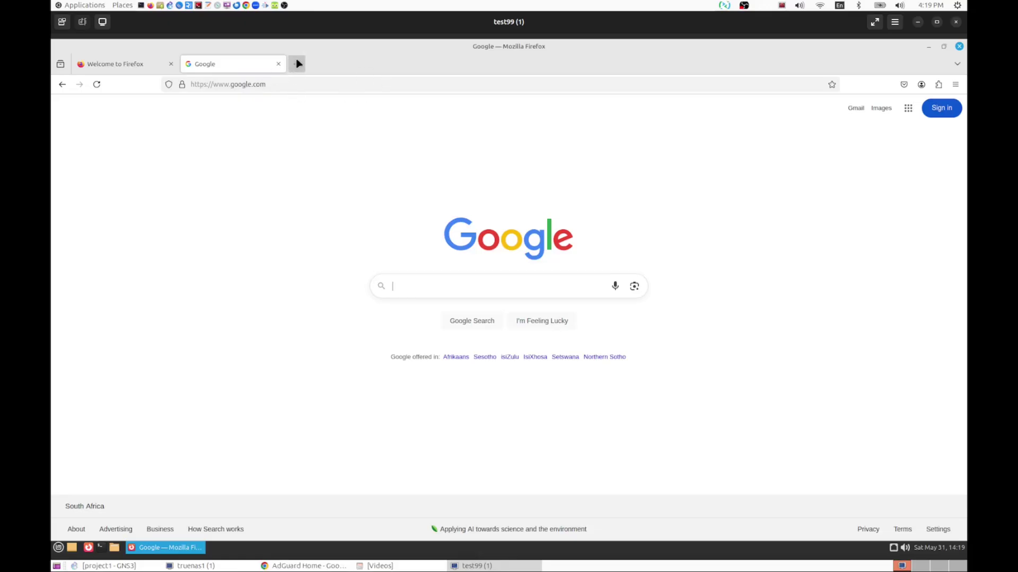
pyautogui.click(297, 64)
pyautogui.click(295, 83)
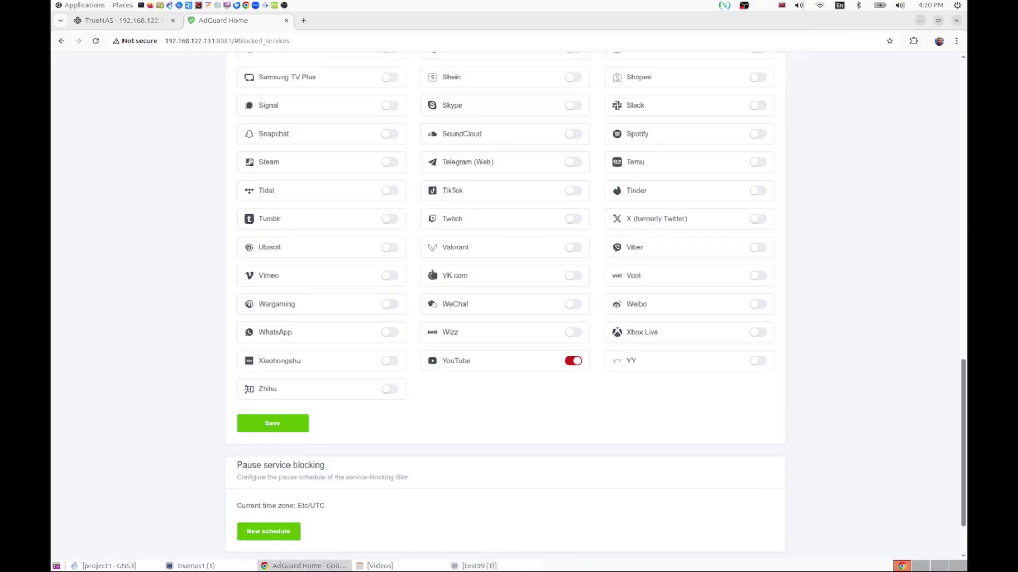
pyautogui.scroll(15, 432, 275)
pyautogui.click(429, 67)
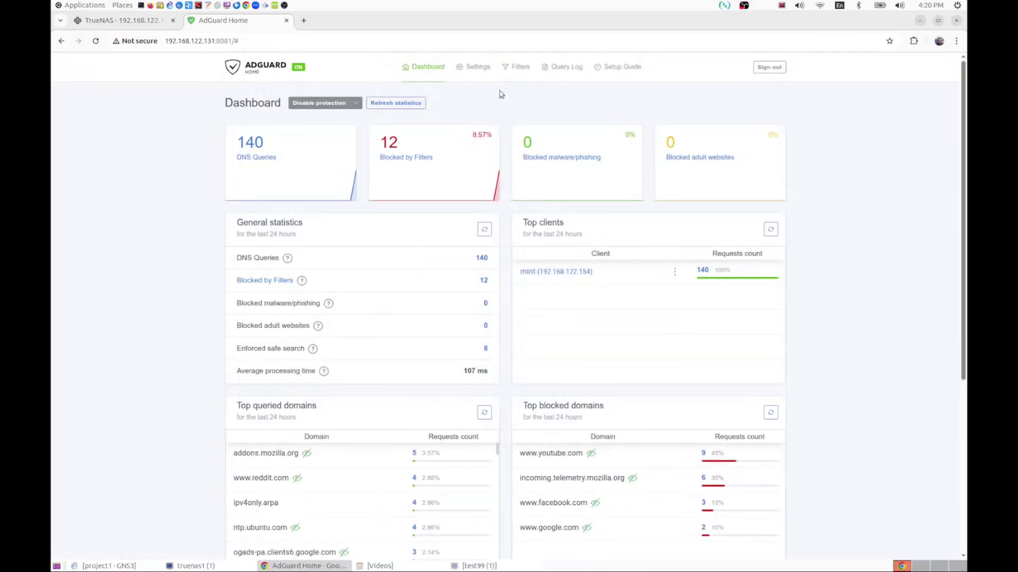
# - Switch YouTube off in Blocked services, leaving ESPN, Facebook and FIFA blocked, and save
pyautogui.click(522, 67)
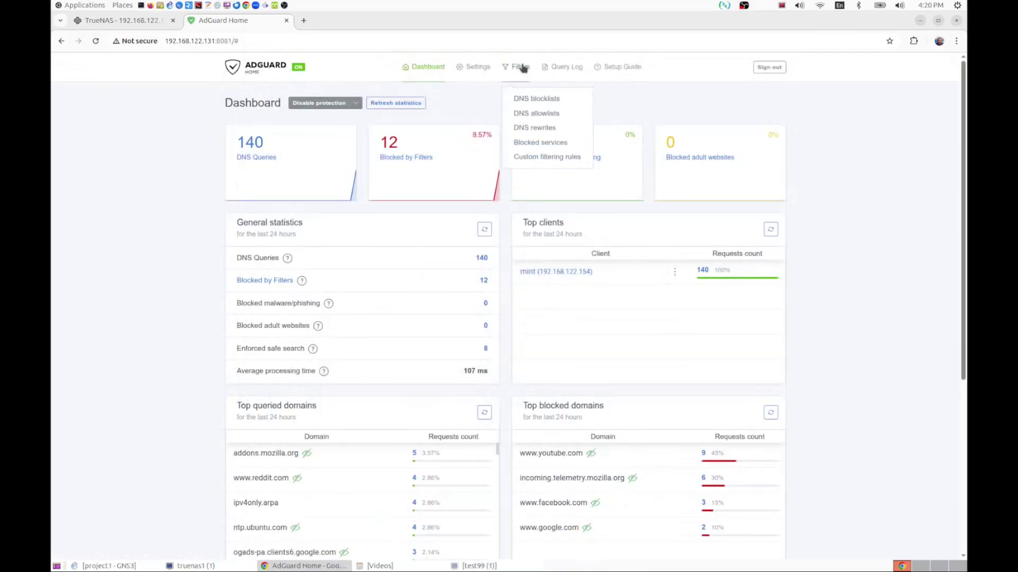
pyautogui.click(537, 141)
pyautogui.scroll(-15, 563, 309)
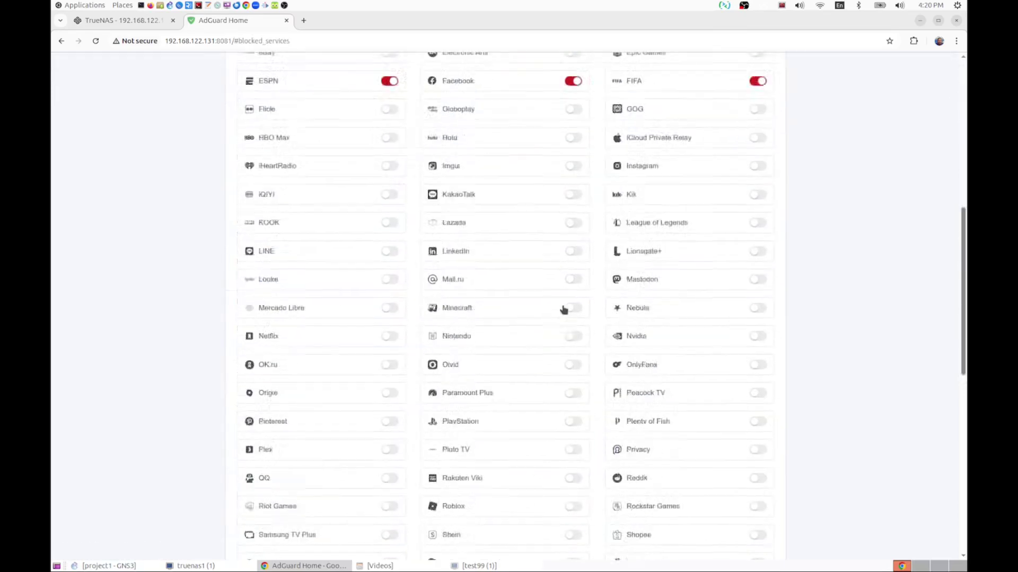
pyautogui.click(572, 289)
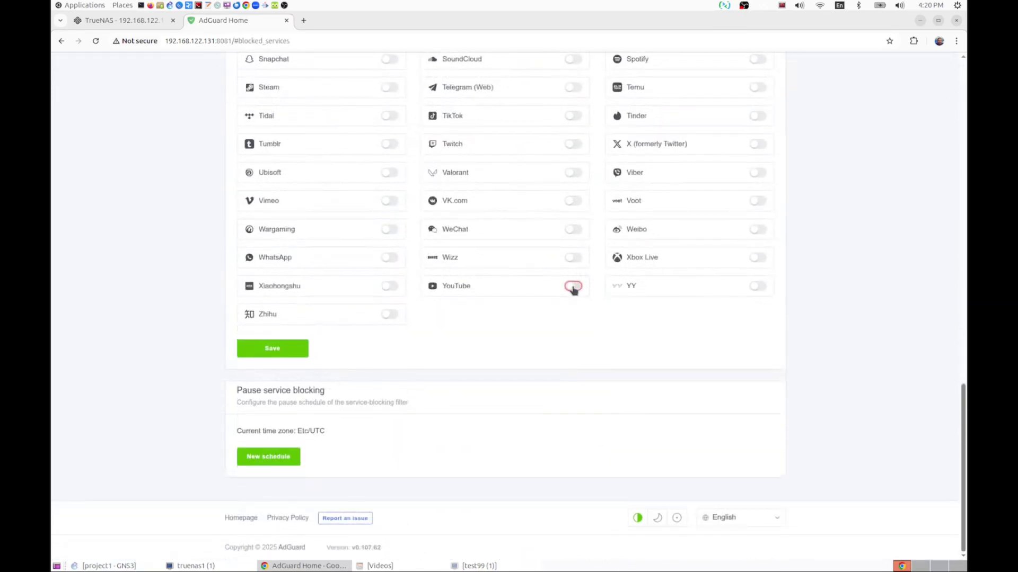
pyautogui.scroll(12, 349, 322)
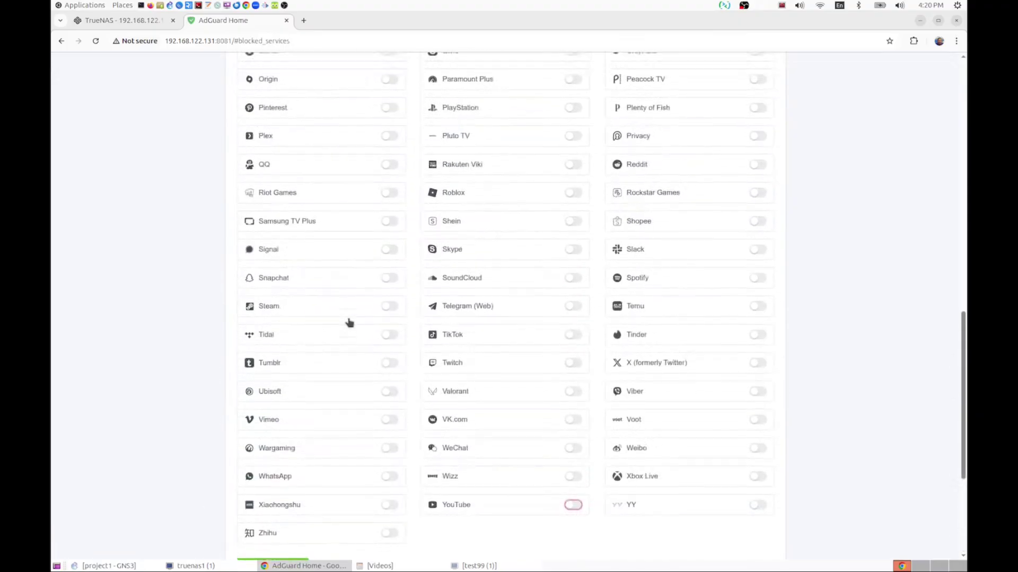
pyautogui.scroll(2, 349, 322)
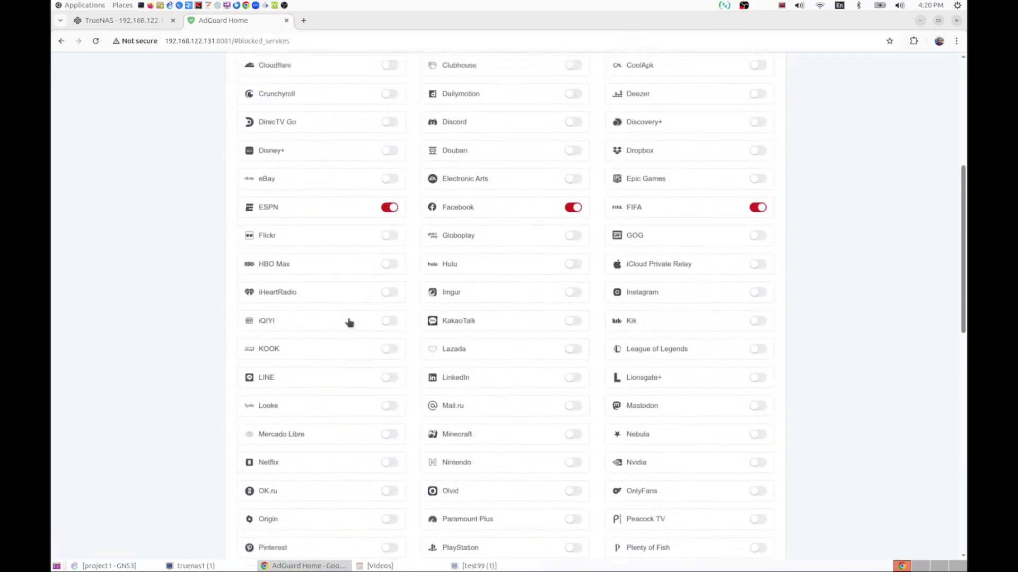
pyautogui.scroll(-16, 349, 323)
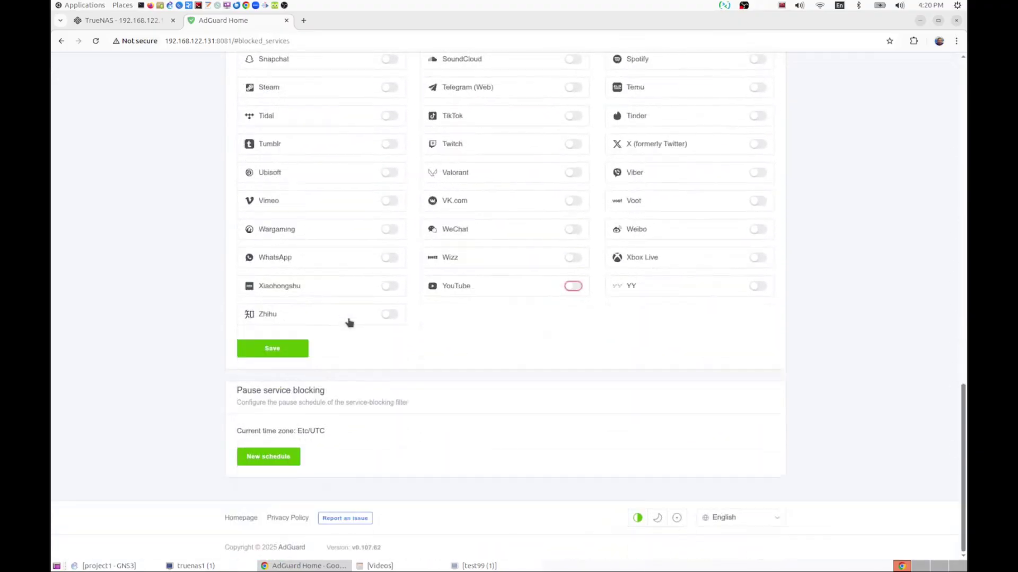
pyautogui.click(279, 350)
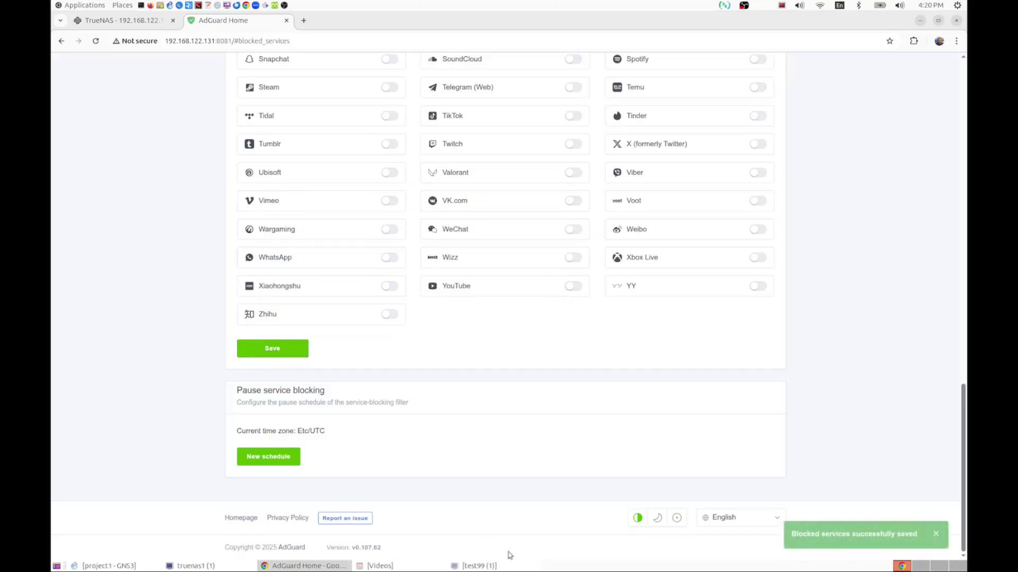
pyautogui.click(480, 566)
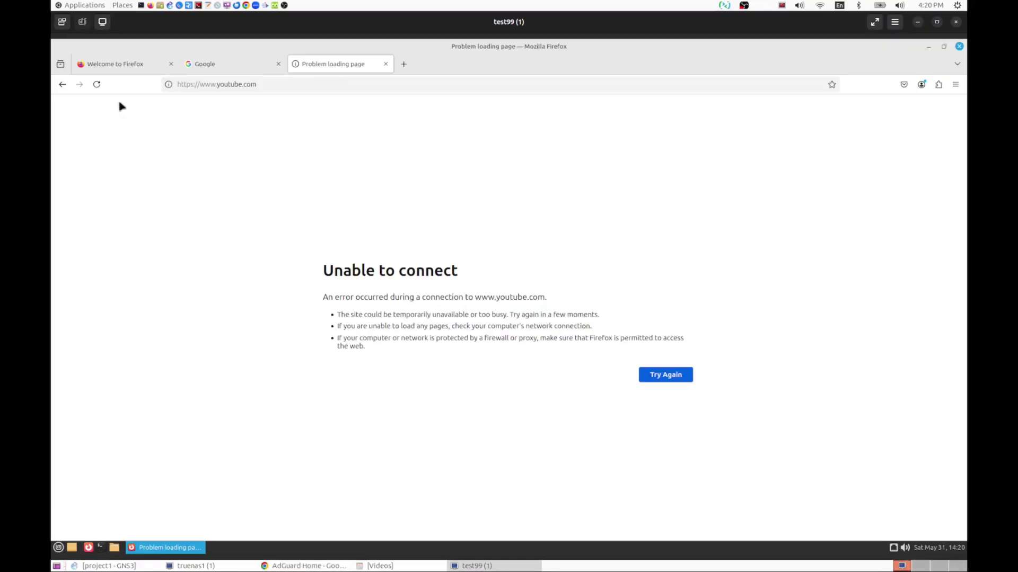
# - Search Google for 'cats' in the VM's Firefox
pyautogui.click(222, 70)
pyautogui.click(443, 285)
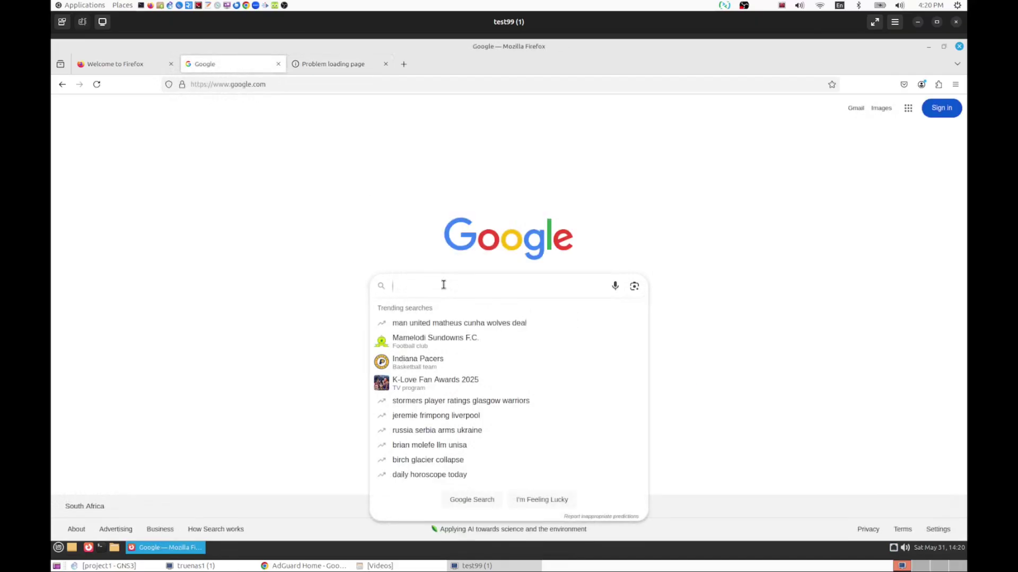
pyautogui.write('cats')
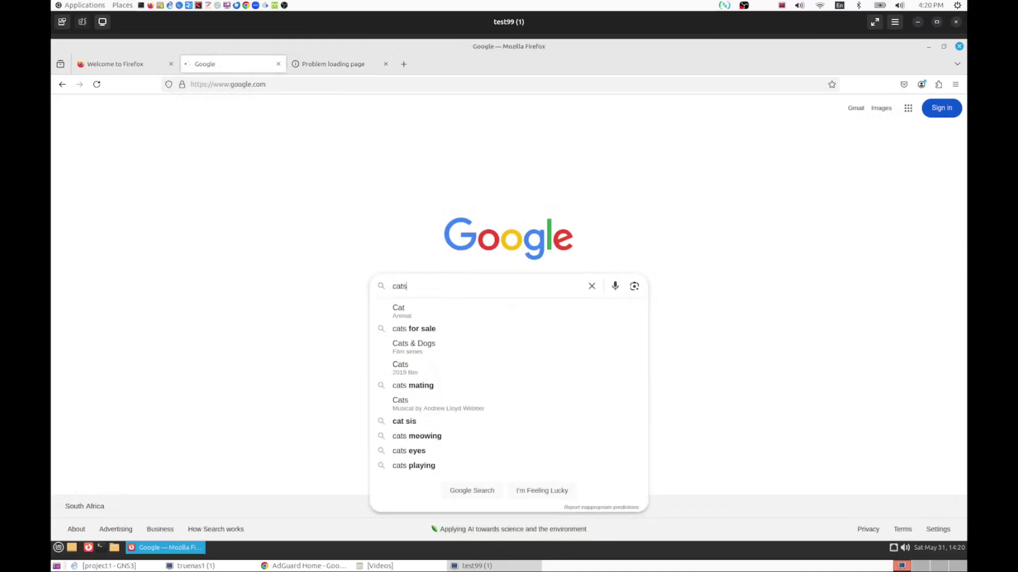
pyautogui.press('Return')
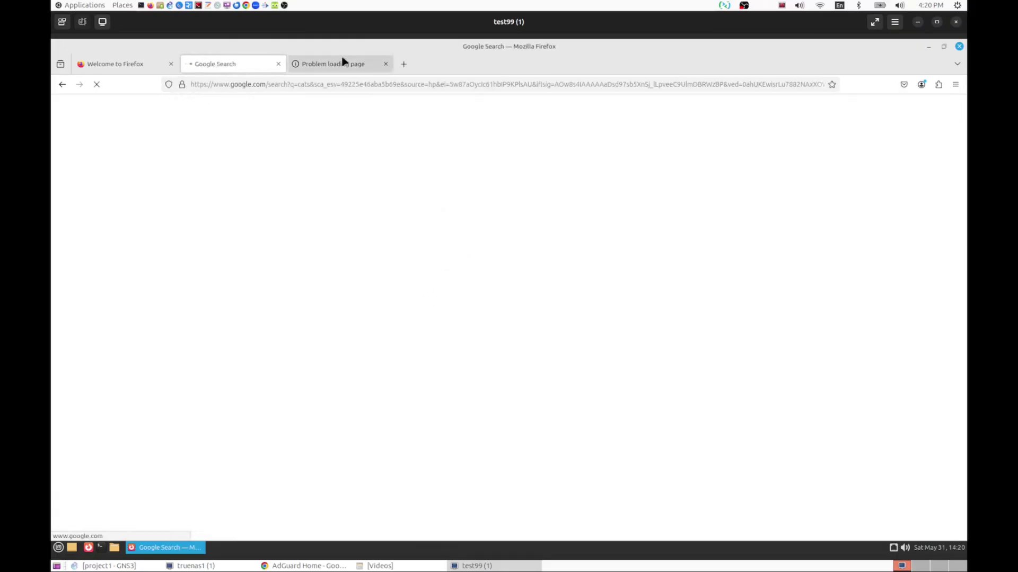
pyautogui.click(333, 63)
pyautogui.click(224, 66)
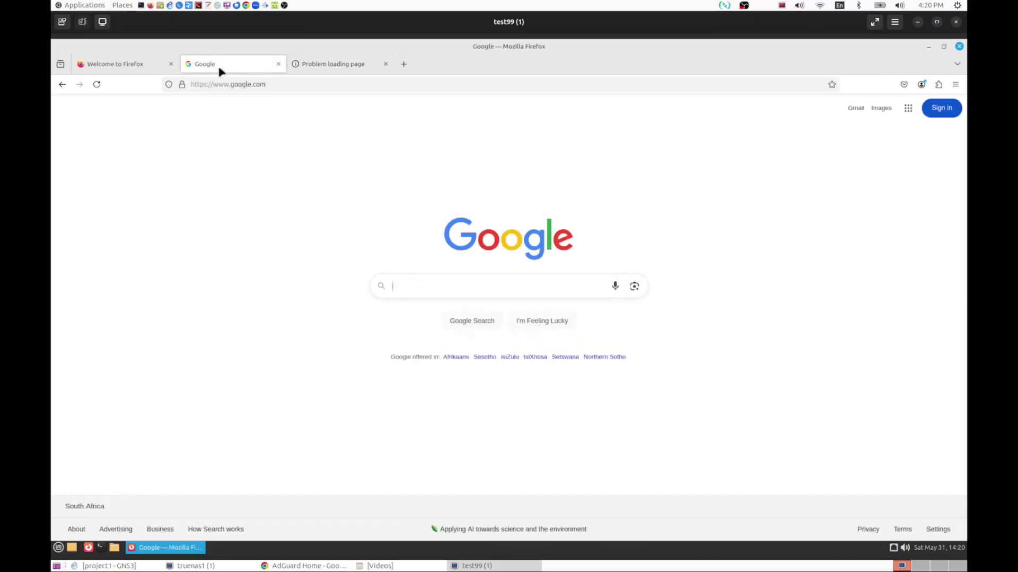
pyautogui.click(443, 285)
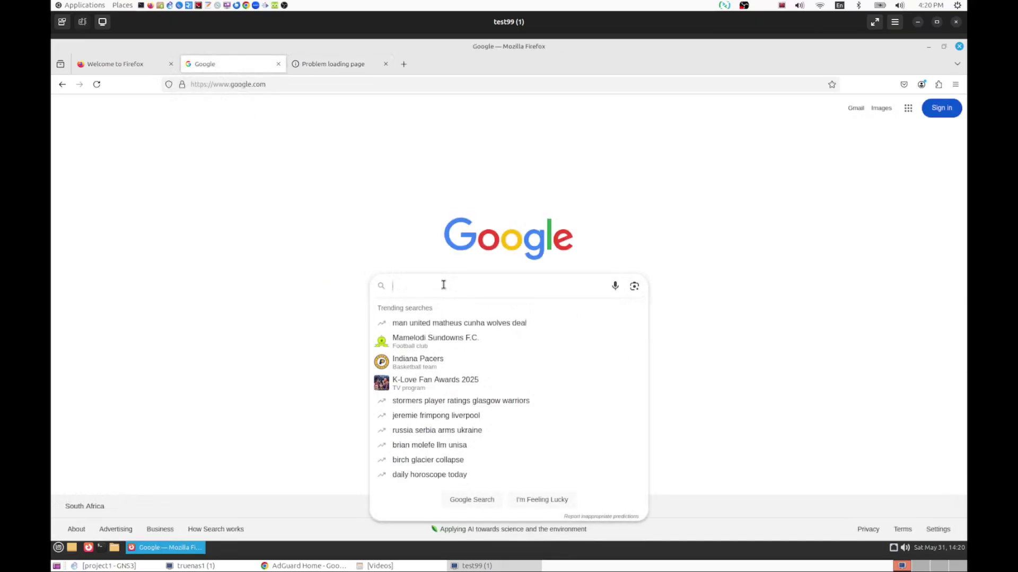
pyautogui.write('cats')
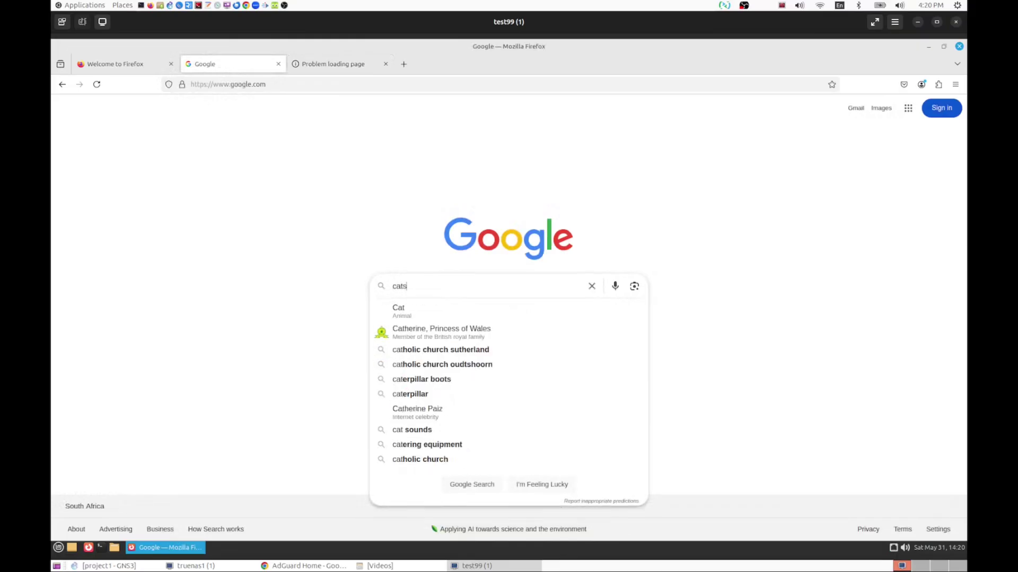
pyautogui.press('Return')
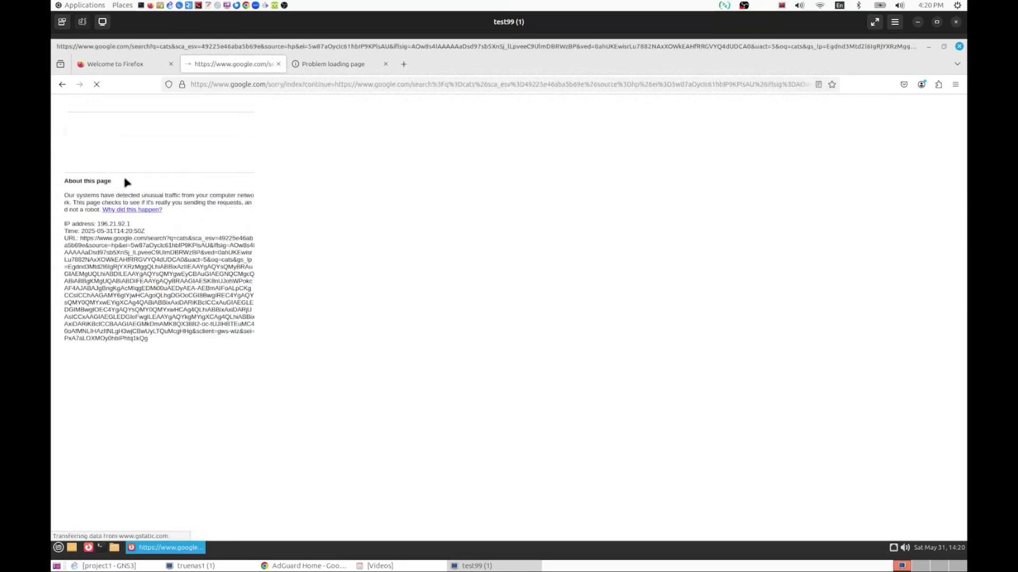
# - Pass the bicycle reCAPTCHA, filter to Videos, and open the sweet cats YouTube video
pyautogui.click(76, 145)
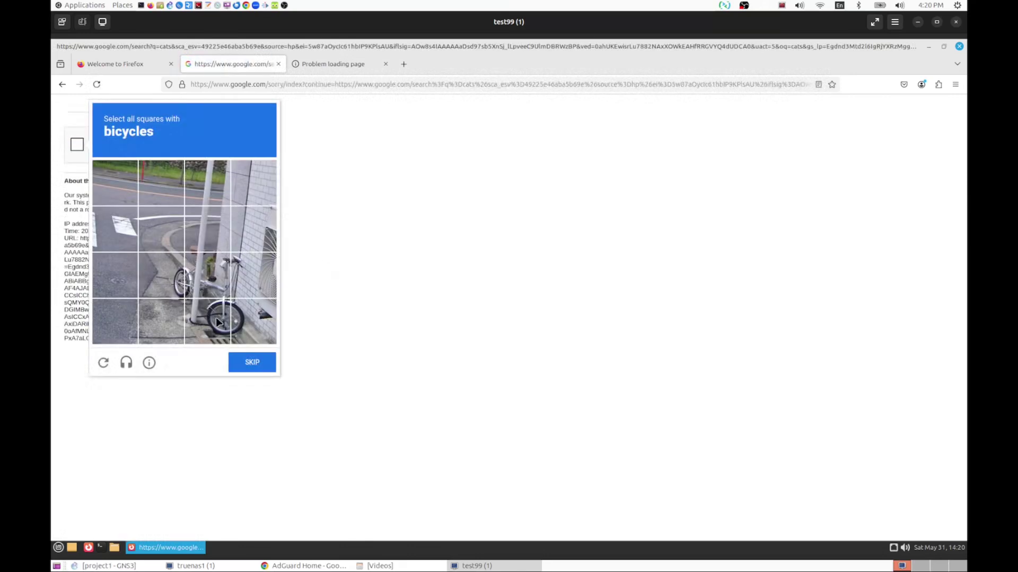
pyautogui.click(218, 322)
pyautogui.click(248, 325)
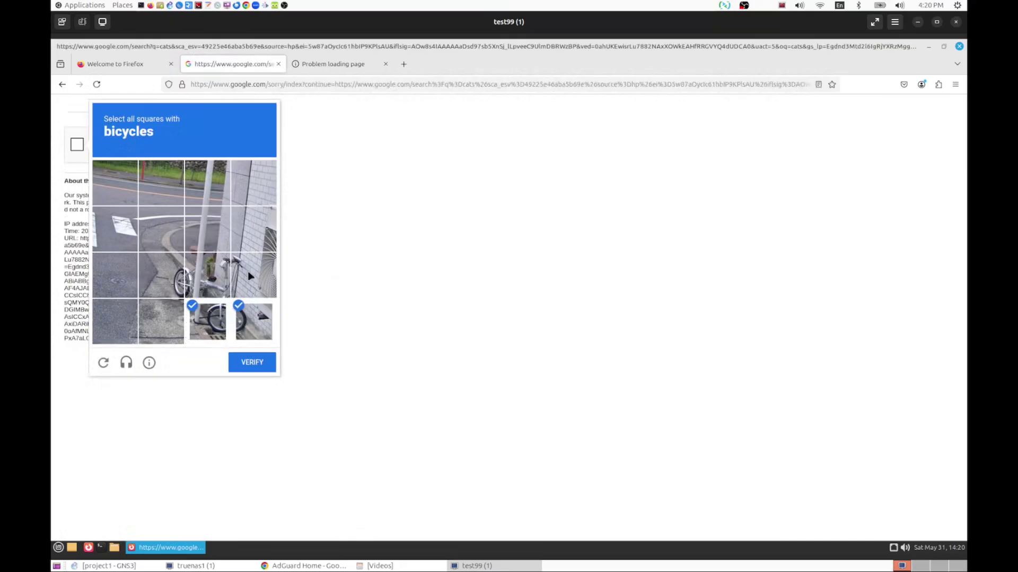
pyautogui.click(214, 279)
pyautogui.click(175, 282)
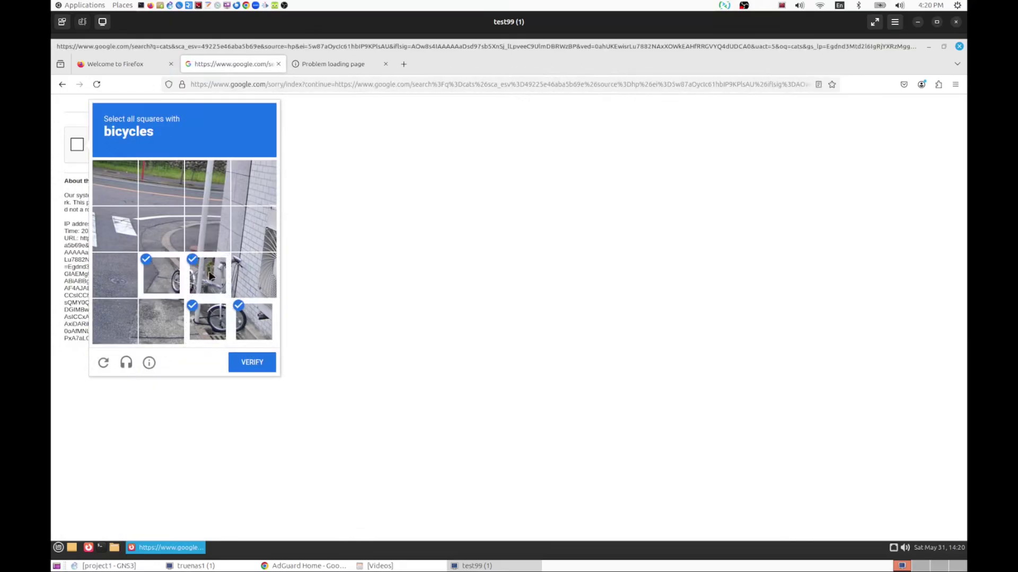
pyautogui.click(255, 284)
pyautogui.click(257, 366)
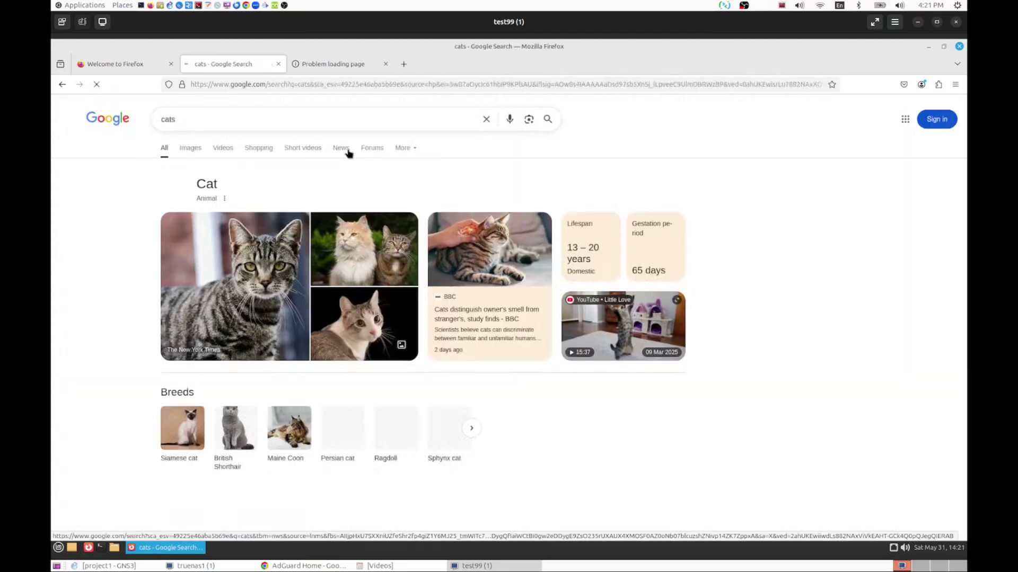
pyautogui.click(225, 149)
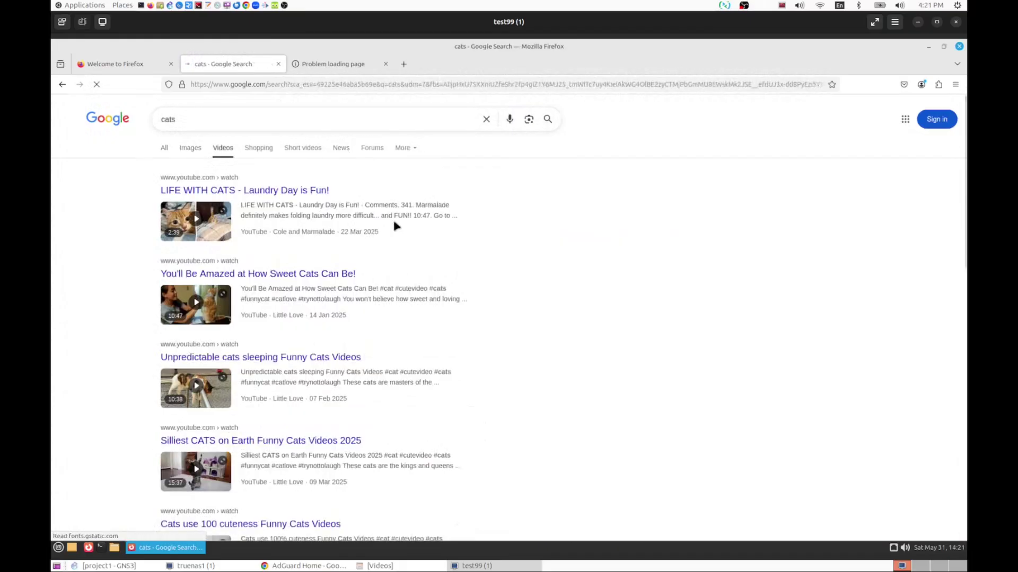
pyautogui.click(240, 277)
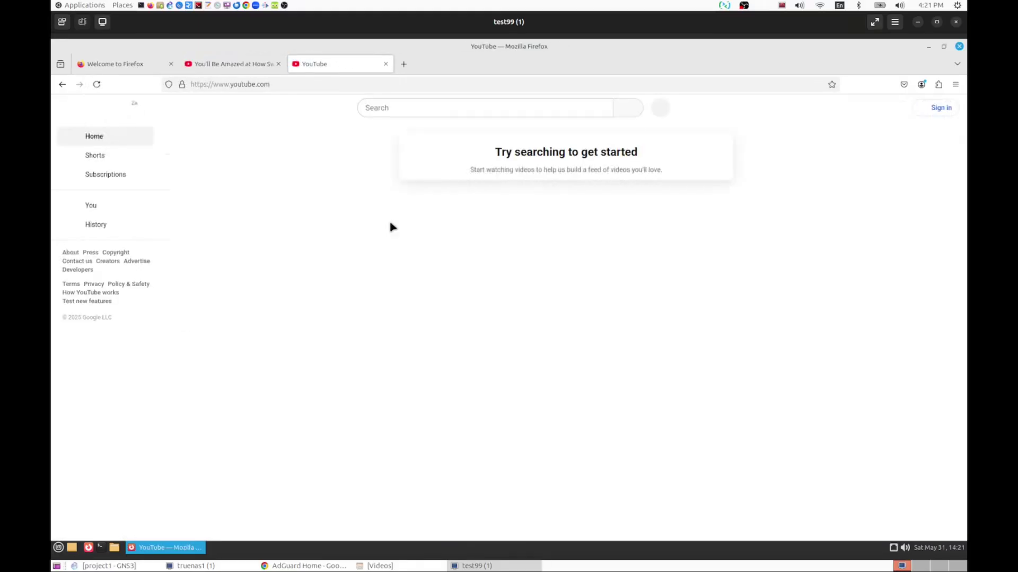
# - Open the cats video tab, then load facebook.com in a new tab to test the block
pyautogui.click(222, 66)
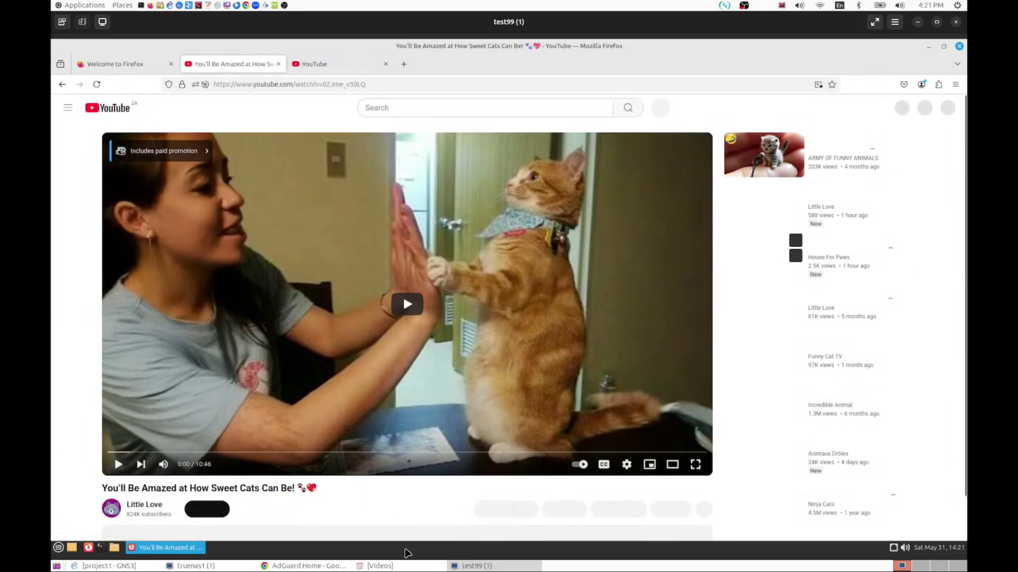
pyautogui.click(310, 566)
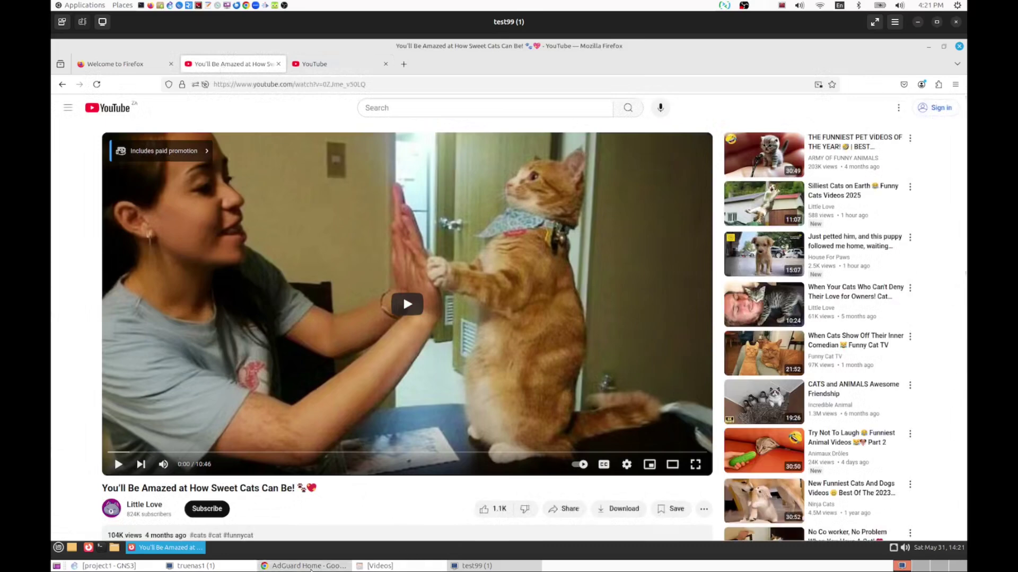
pyautogui.click(310, 566)
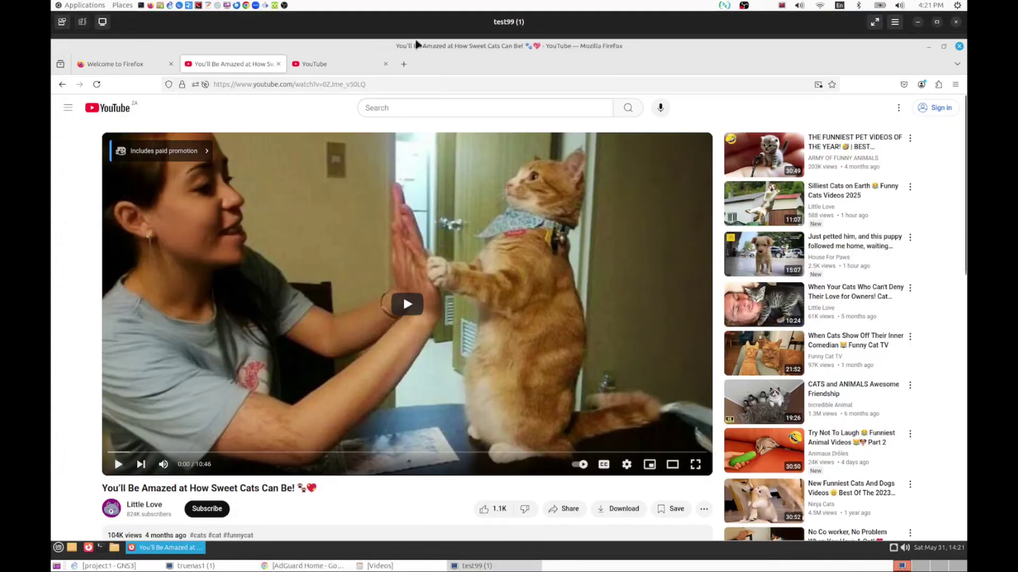
pyautogui.click(403, 65)
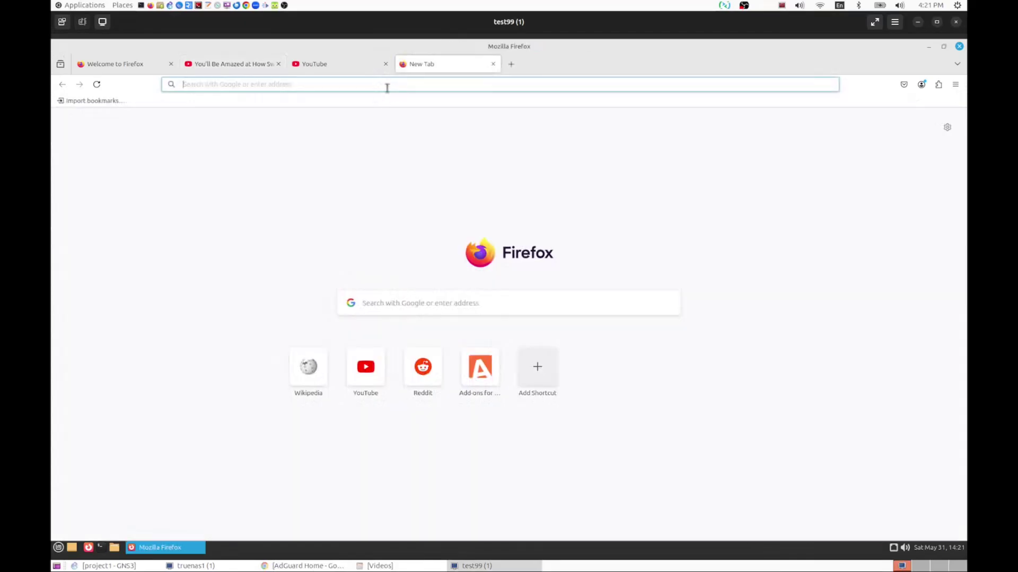
pyautogui.click(388, 84)
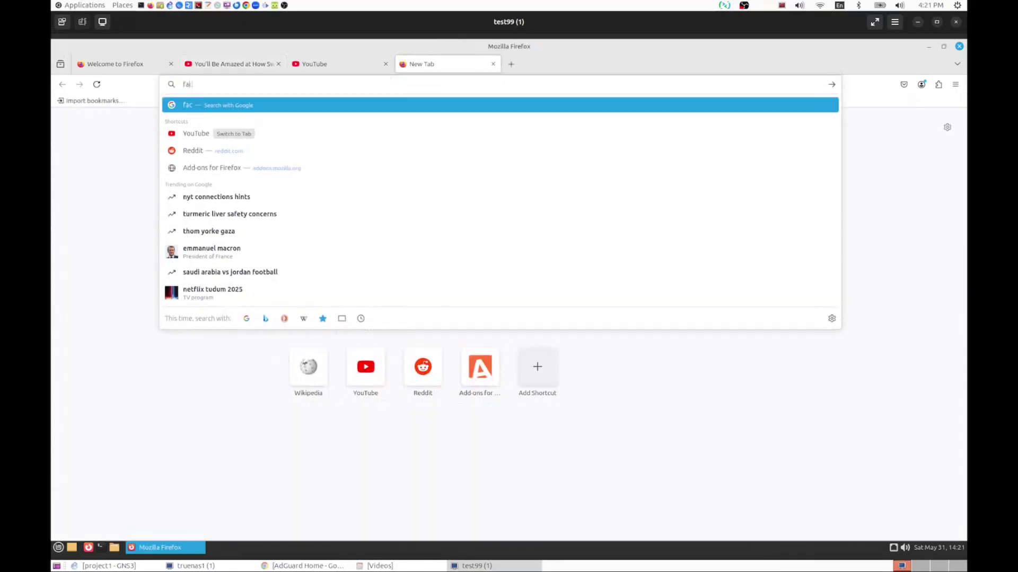
pyautogui.write('book')
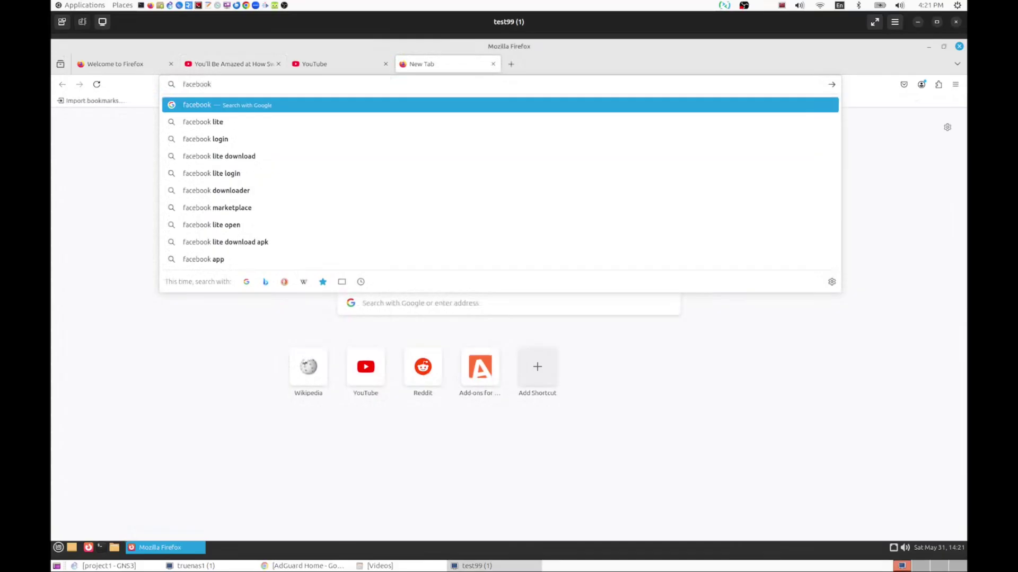
pyautogui.write('.com')
pyautogui.press('Return')
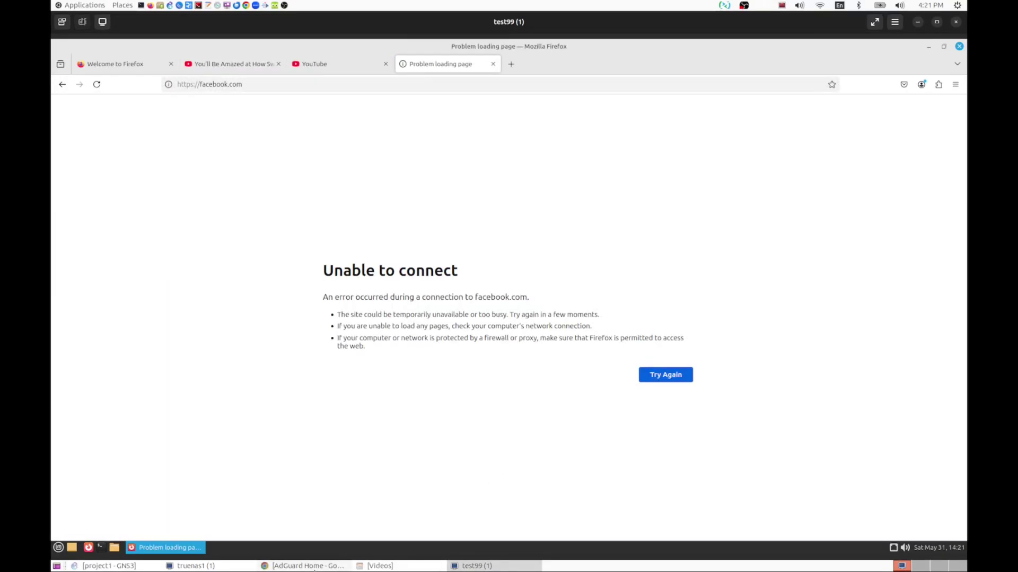
# - Retry facebook.com and reload the cats video, checking AdGuard's blocked services in between
pyautogui.click(315, 566)
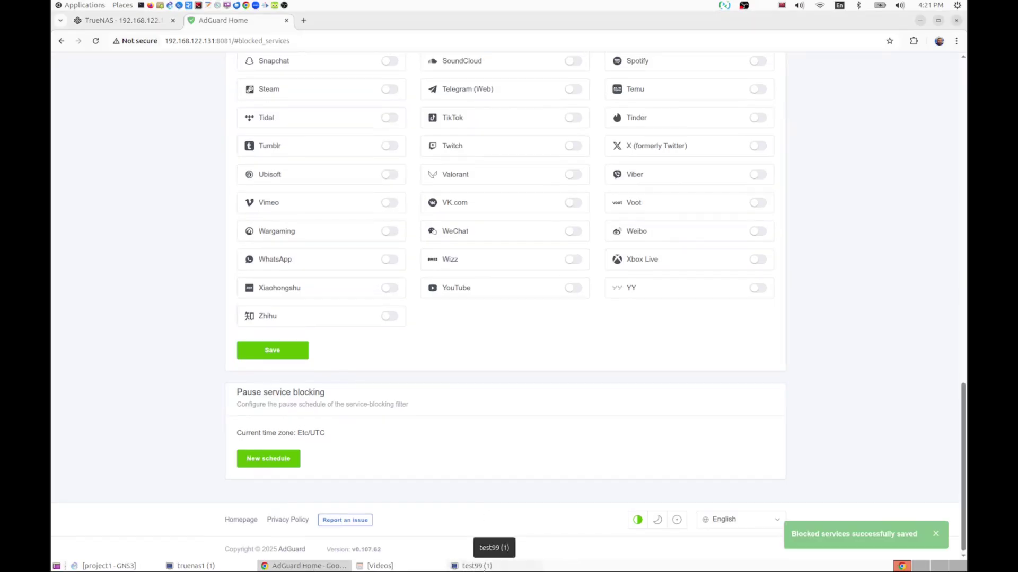
pyautogui.click(480, 566)
pyautogui.click(97, 84)
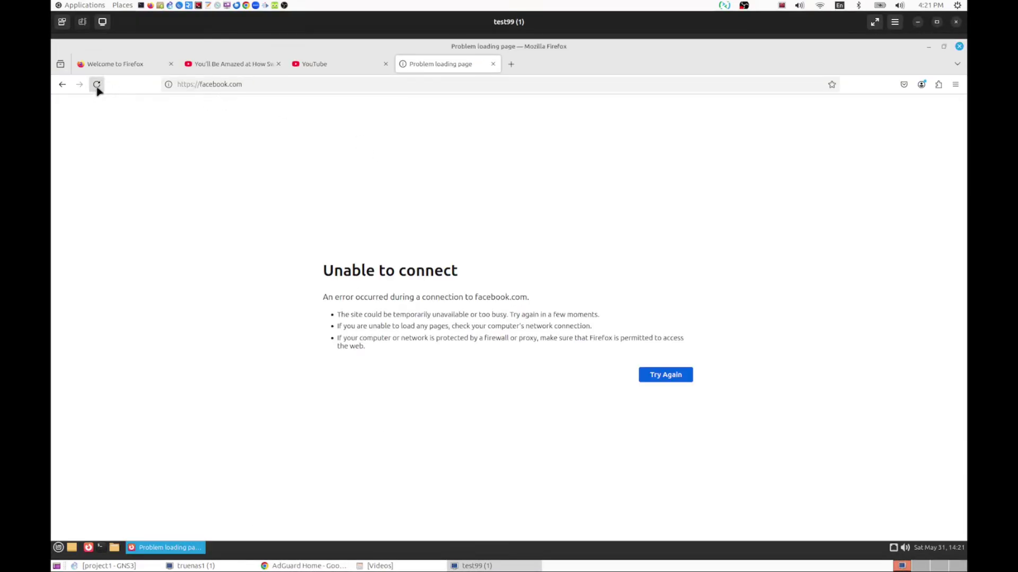
pyautogui.click(299, 85)
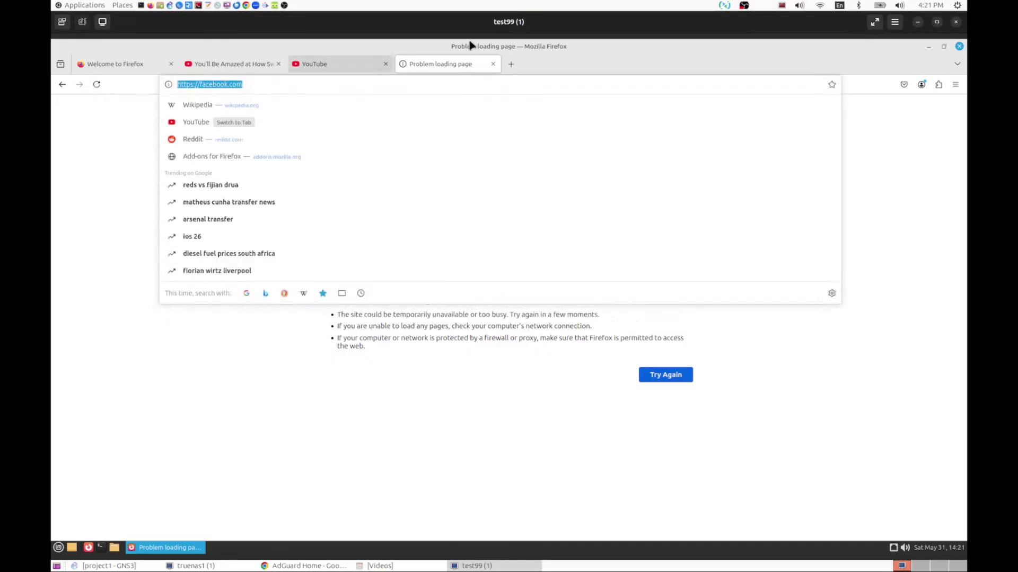
pyautogui.click(231, 65)
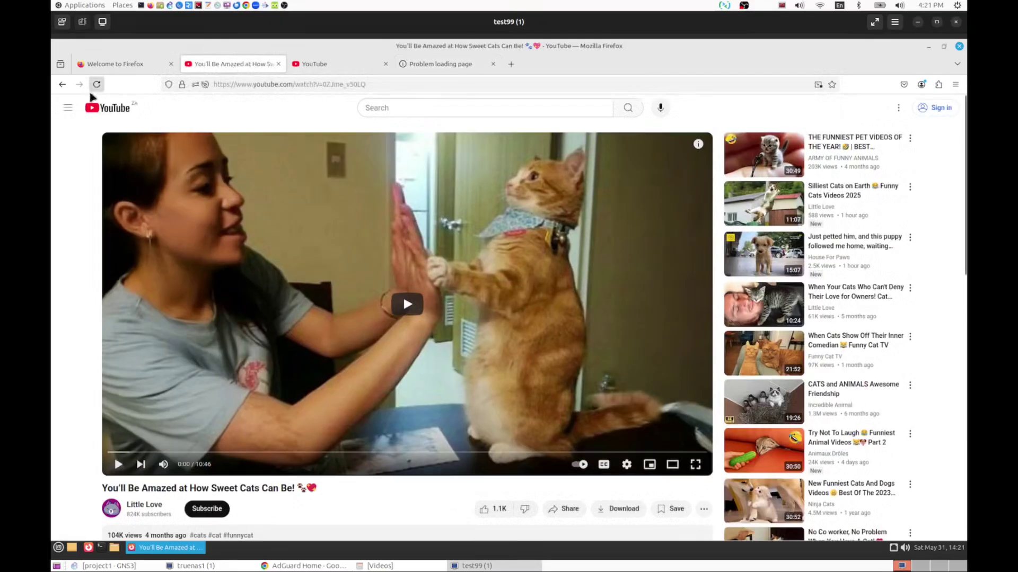
pyautogui.click(61, 84)
pyautogui.click(472, 566)
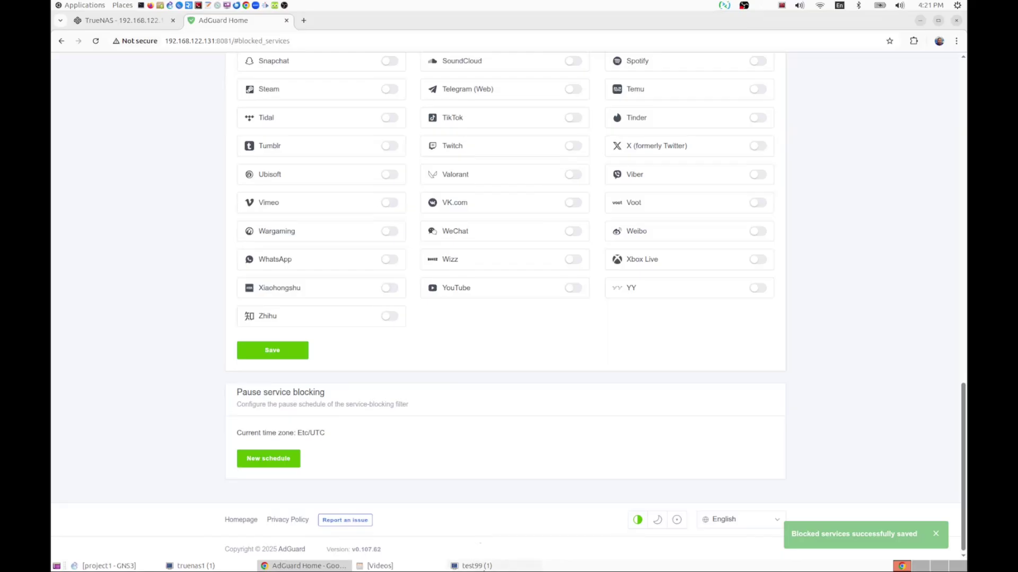
pyautogui.click(483, 567)
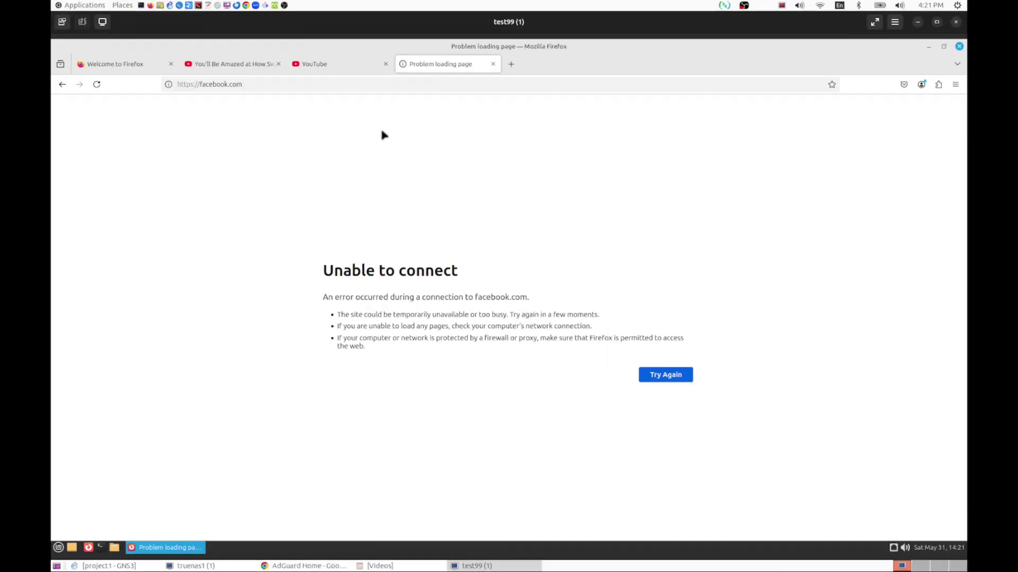
pyautogui.click(97, 86)
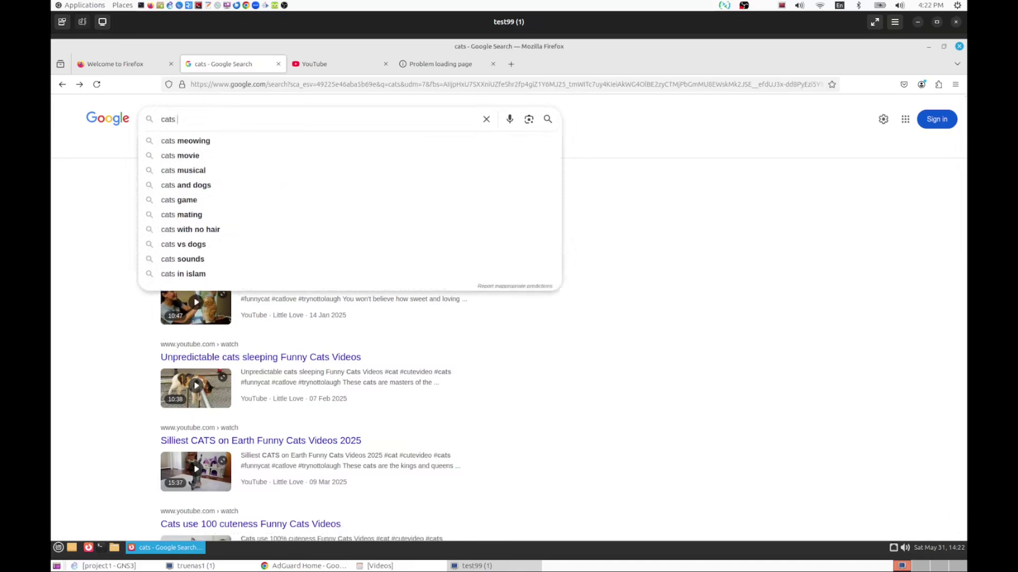
# - Search Google for 'cats facebook' and show All results
pyautogui.write('facebook')
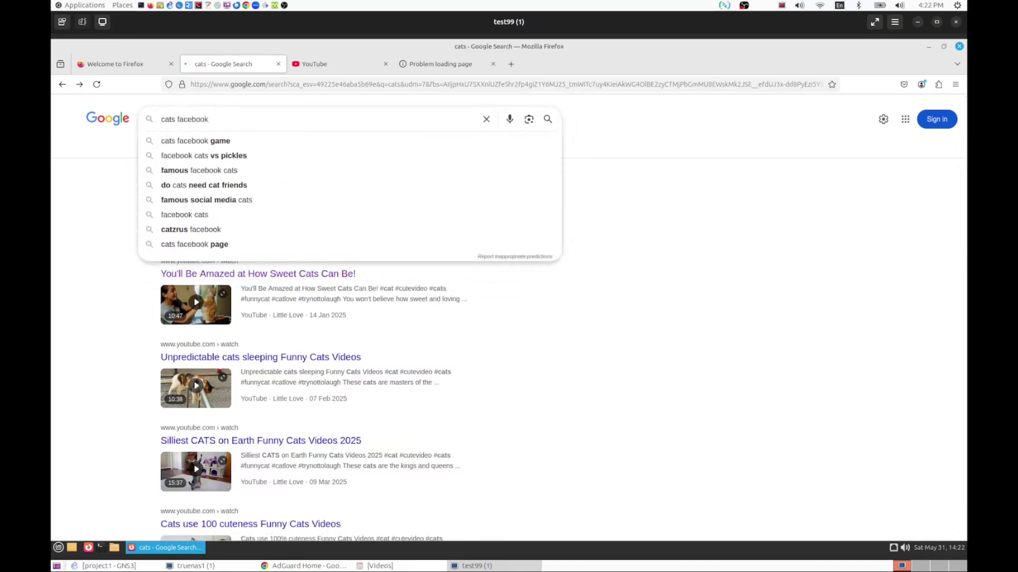
pyautogui.press('Return')
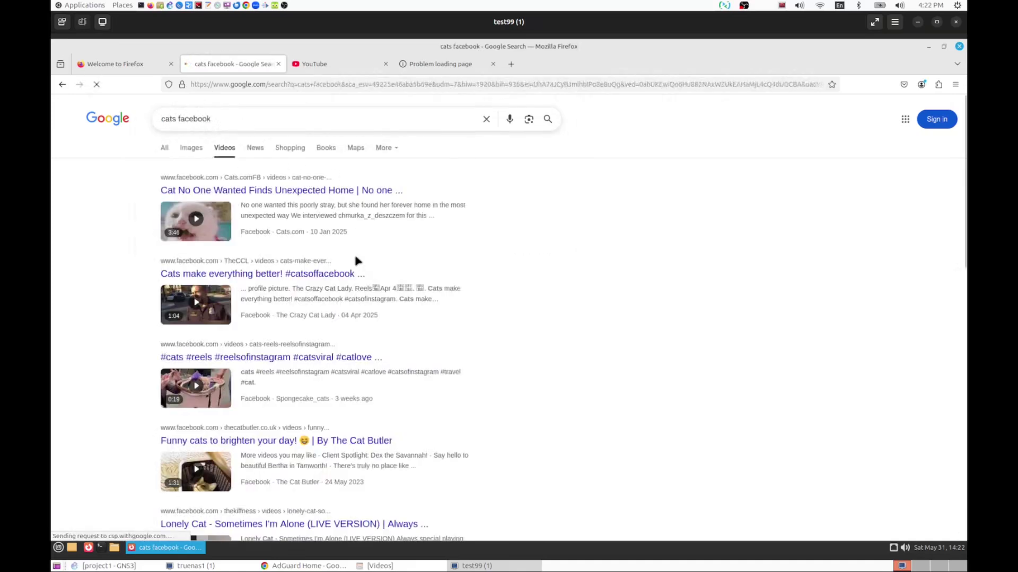
pyautogui.hotkey('alt', 'Left')
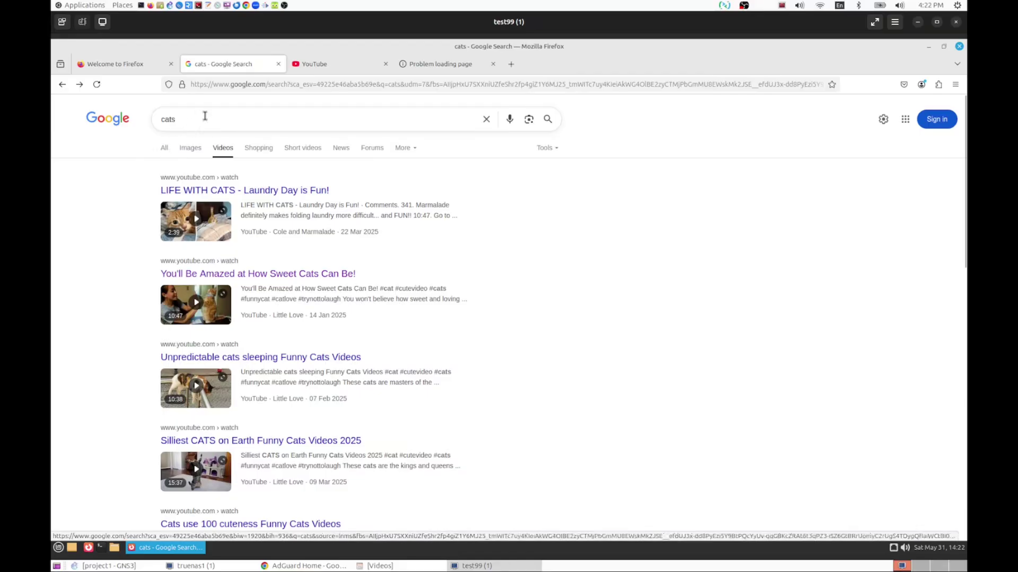
pyautogui.click(208, 114)
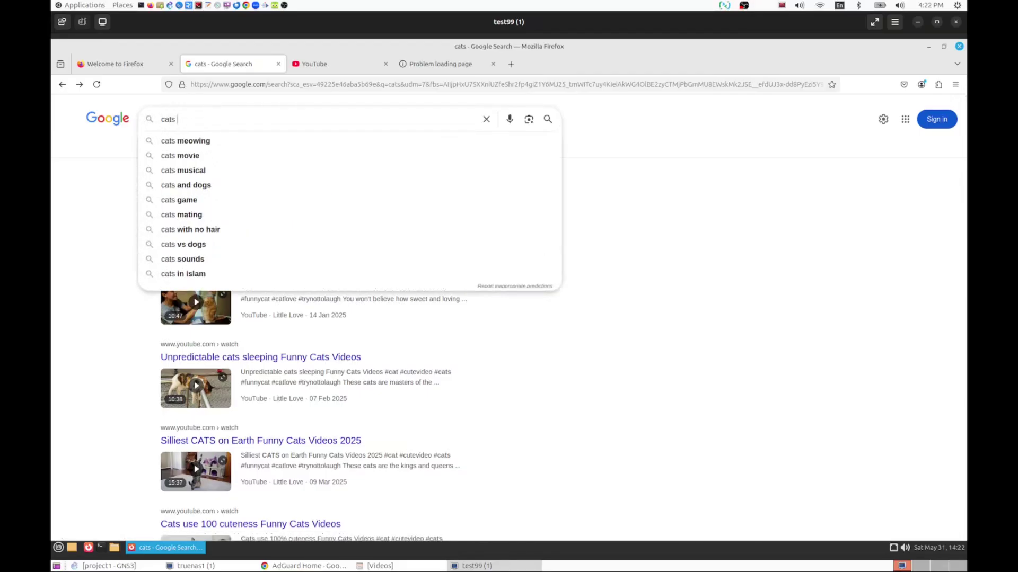
pyautogui.write('facebook')
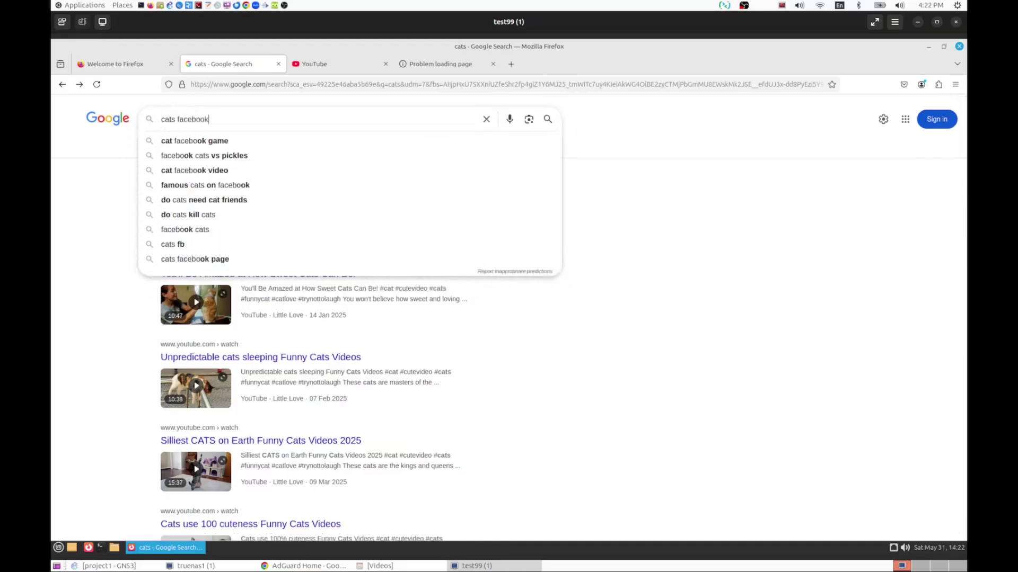
pyautogui.press('Return')
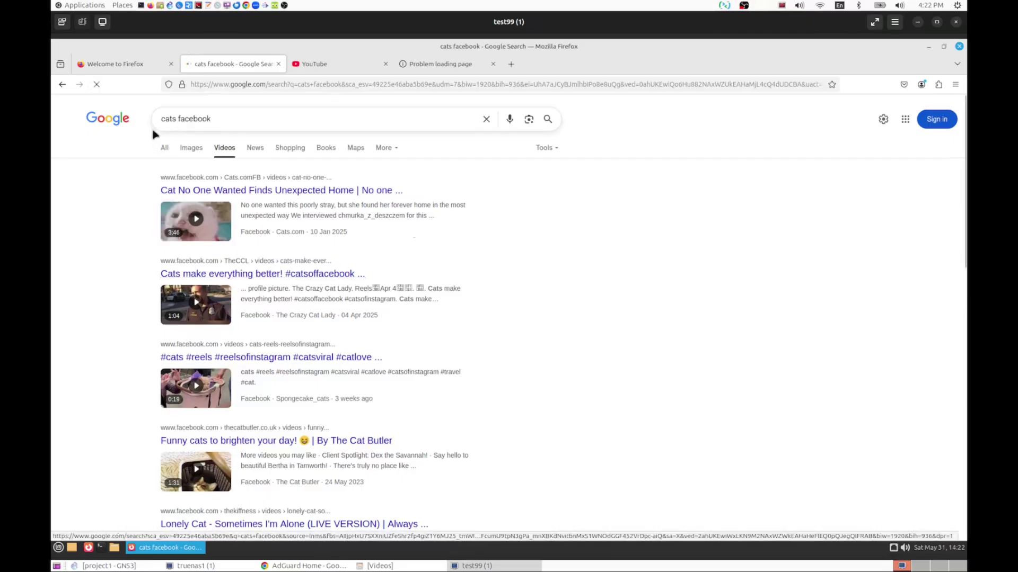
pyautogui.click(165, 149)
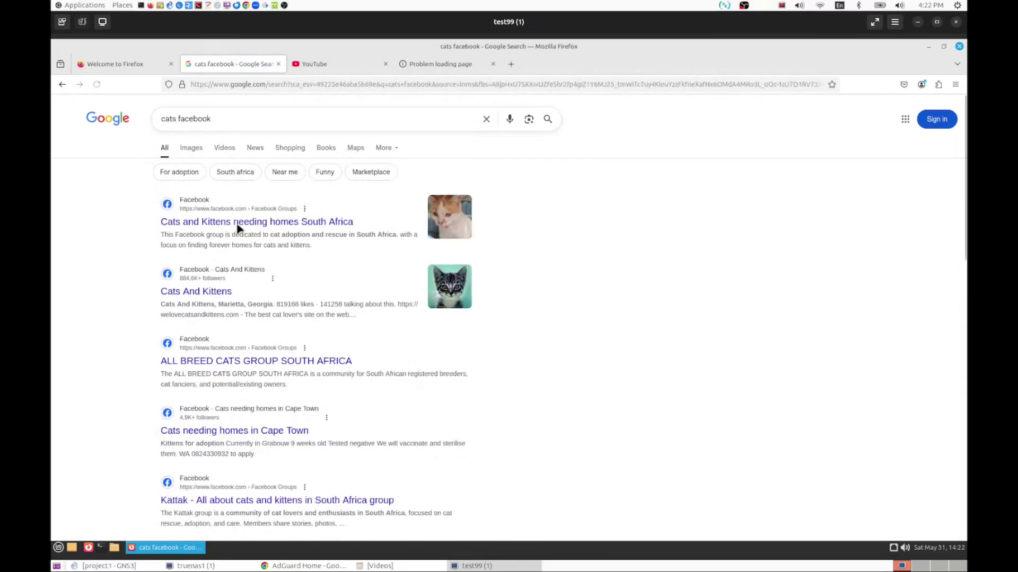
# - Open the Cats and Kittens needing homes South Africa group and retry facebook.com
pyautogui.click(236, 223)
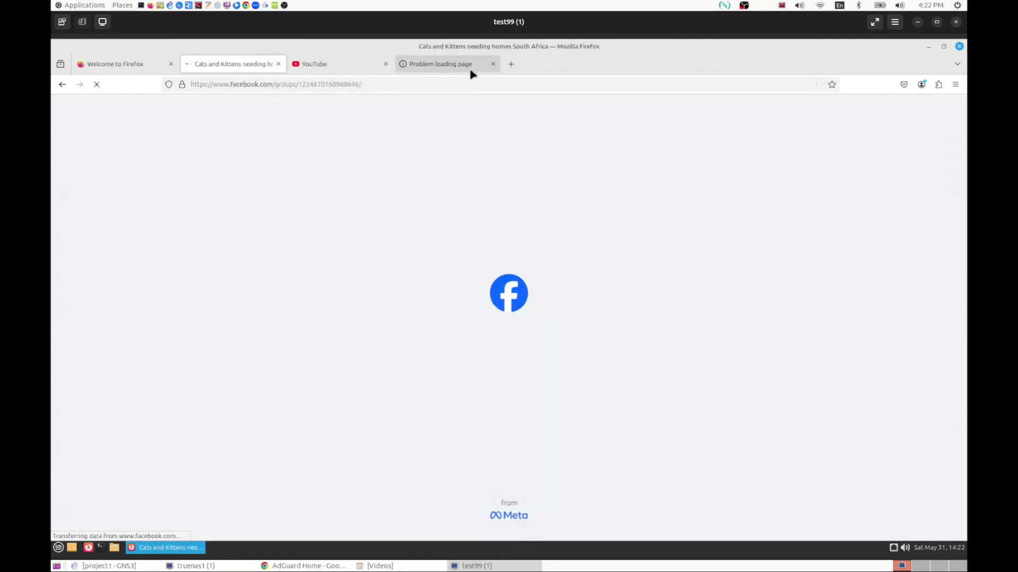
pyautogui.click(435, 67)
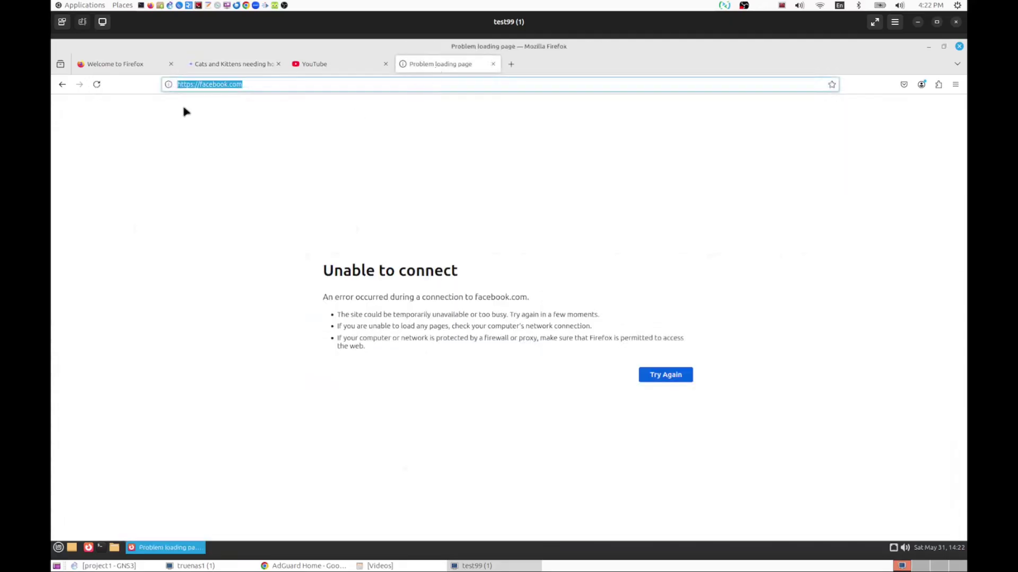
pyautogui.click(97, 84)
pyautogui.click(239, 70)
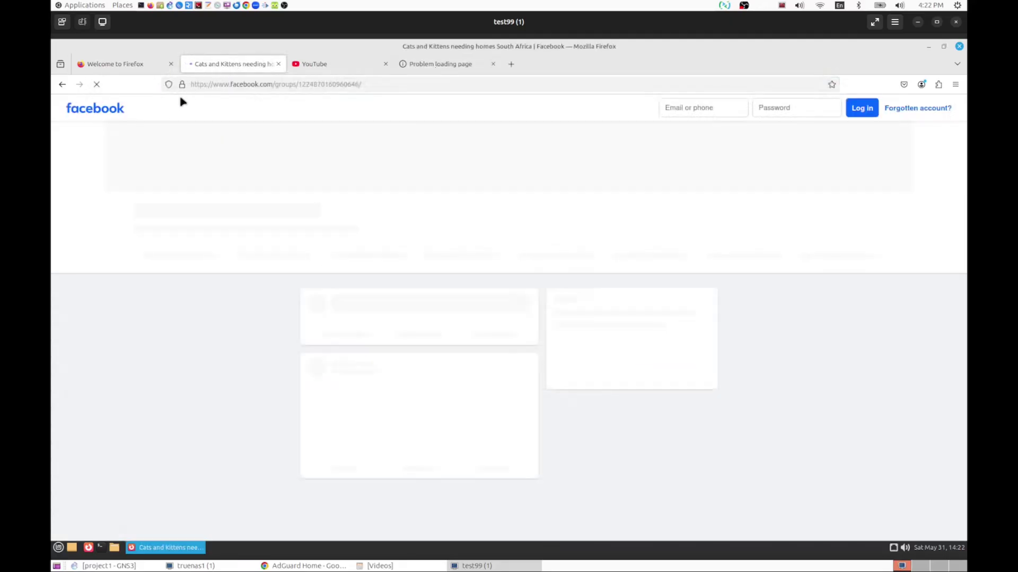
pyautogui.click(454, 70)
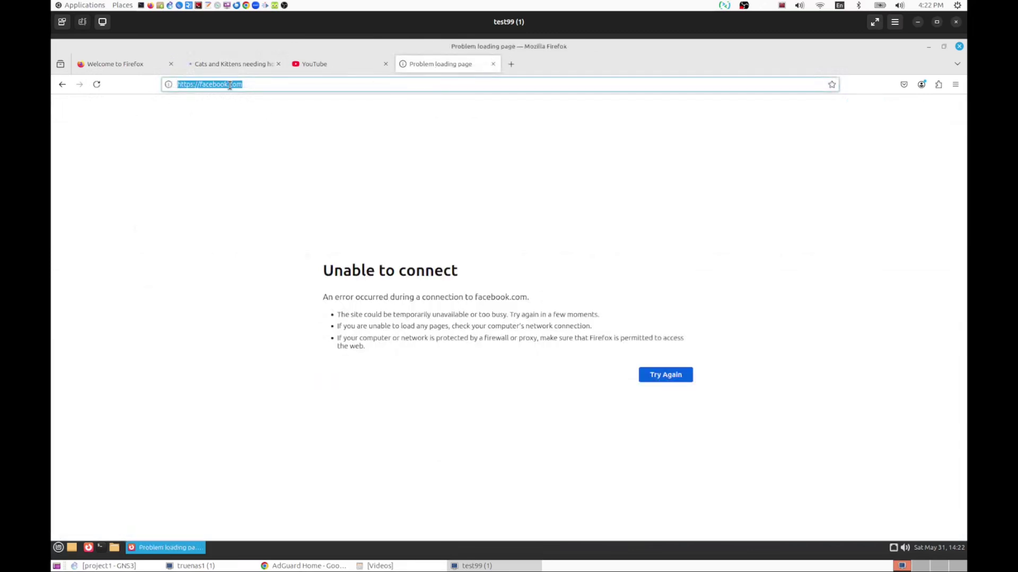
pyautogui.click(201, 84)
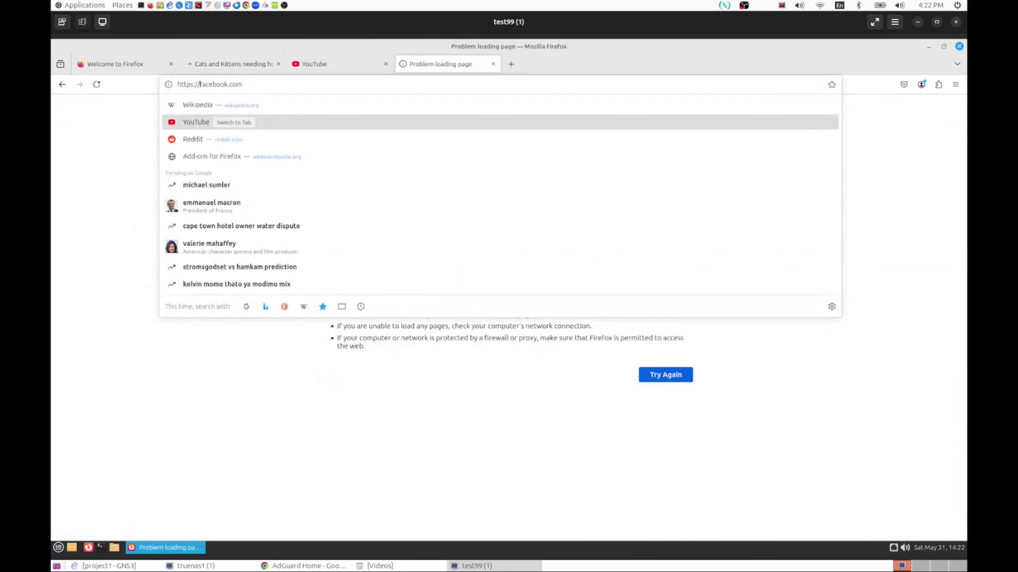
pyautogui.write('www.')
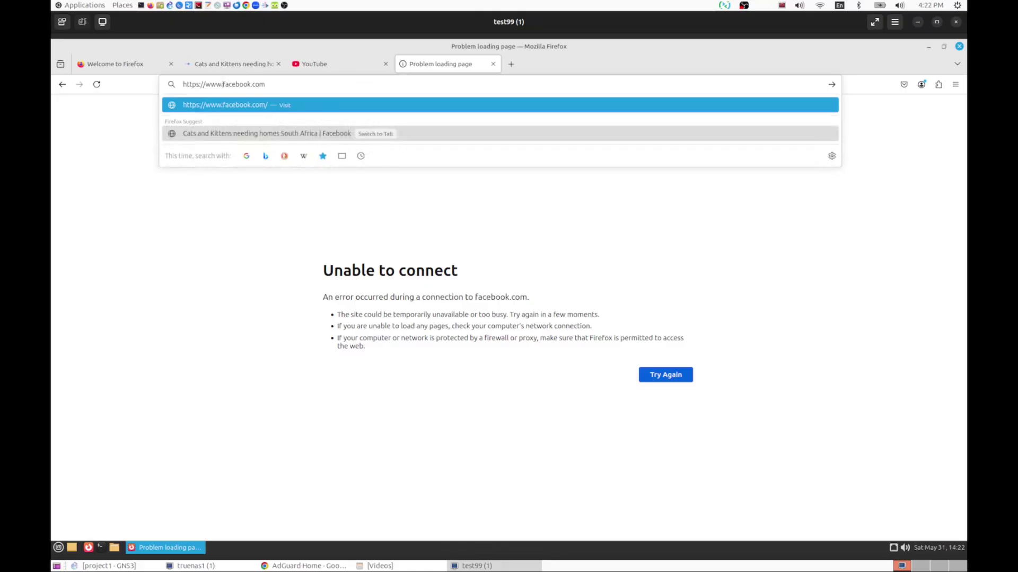
pyautogui.press('Return')
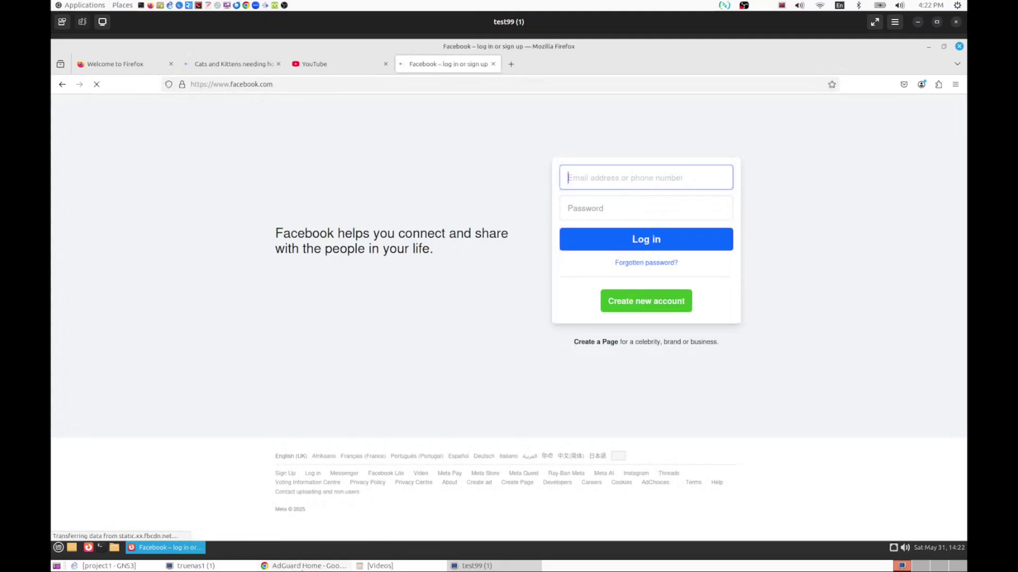
pyautogui.click(303, 565)
# - Open the AdGuard Home Query Log and scroll through the mint client's recent queries
pyautogui.scroll(15, 411, 273)
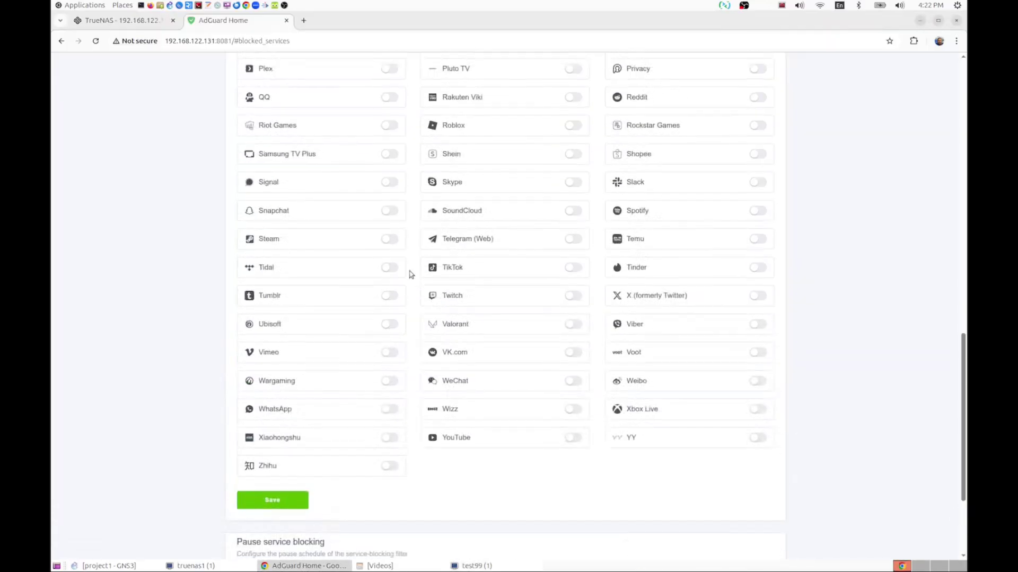
pyautogui.scroll(5, 399, 396)
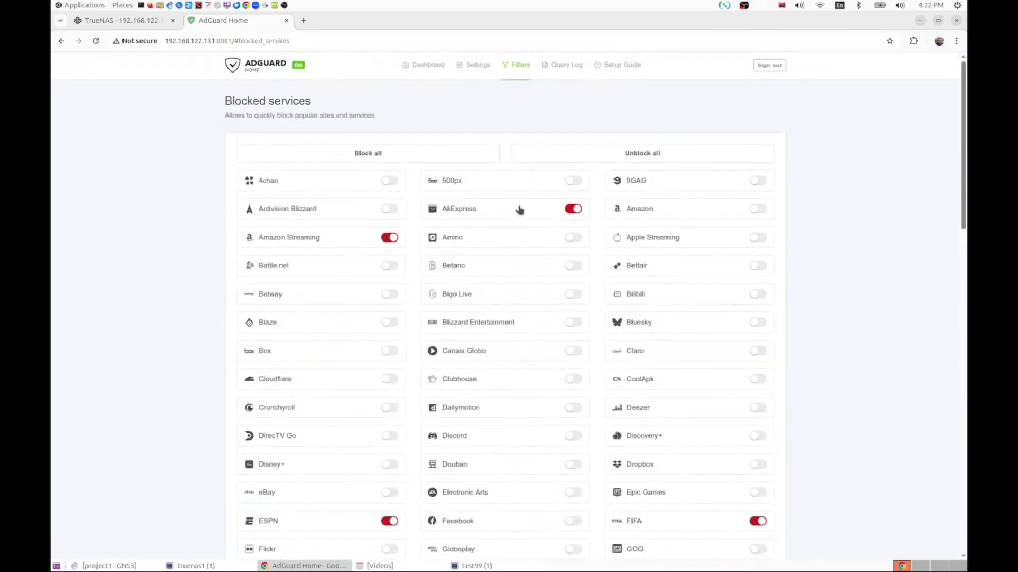
pyautogui.click(569, 66)
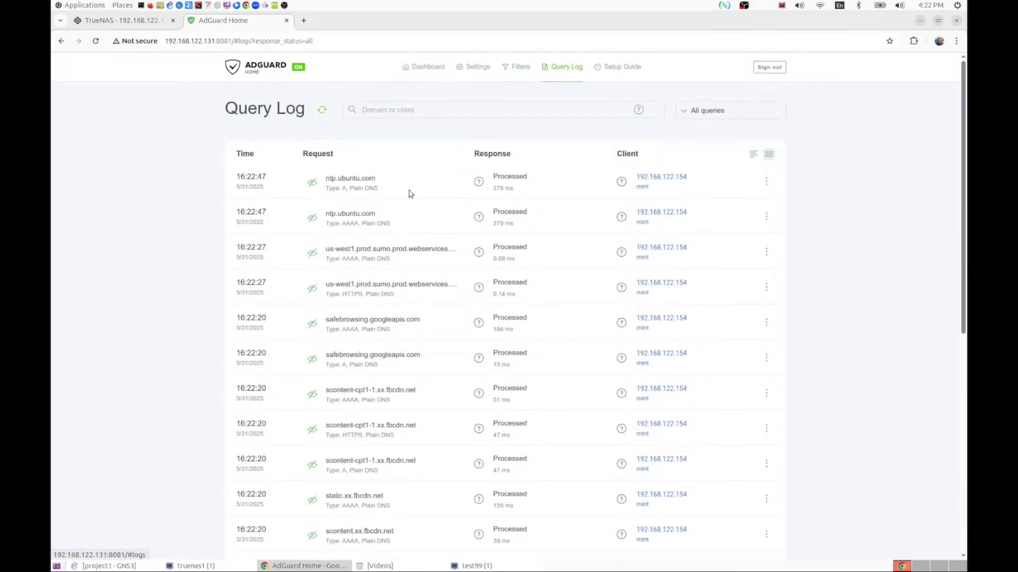
pyautogui.scroll(-5, 410, 193)
pyautogui.scroll(-5, 410, 193)
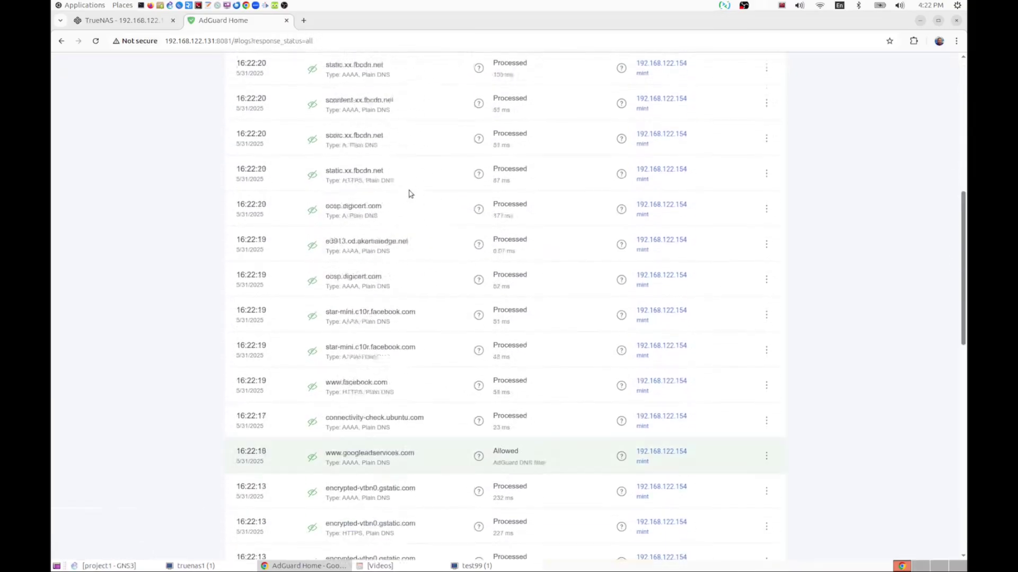
pyautogui.scroll(-7, 641, 326)
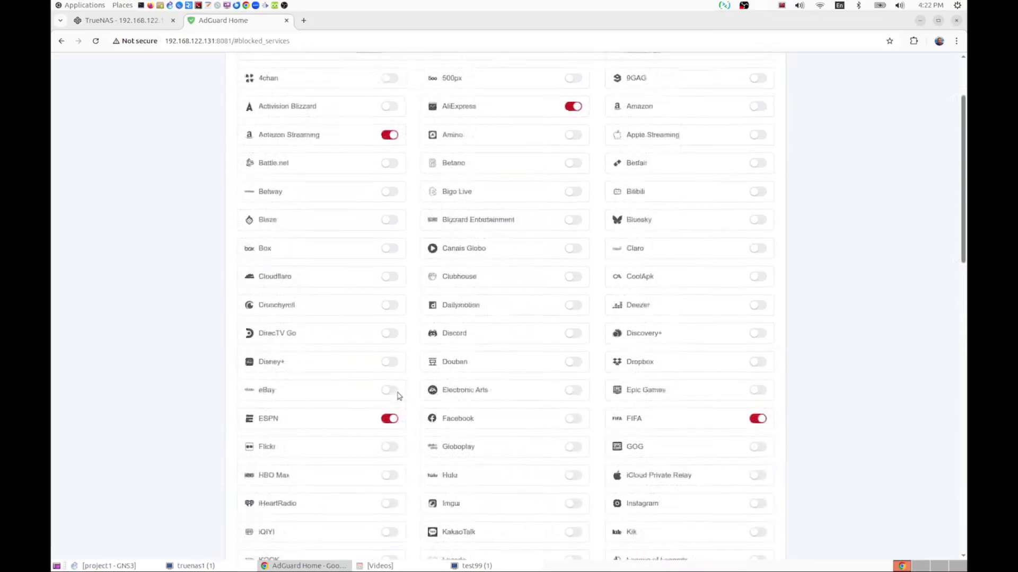
pyautogui.scroll(3, 398, 396)
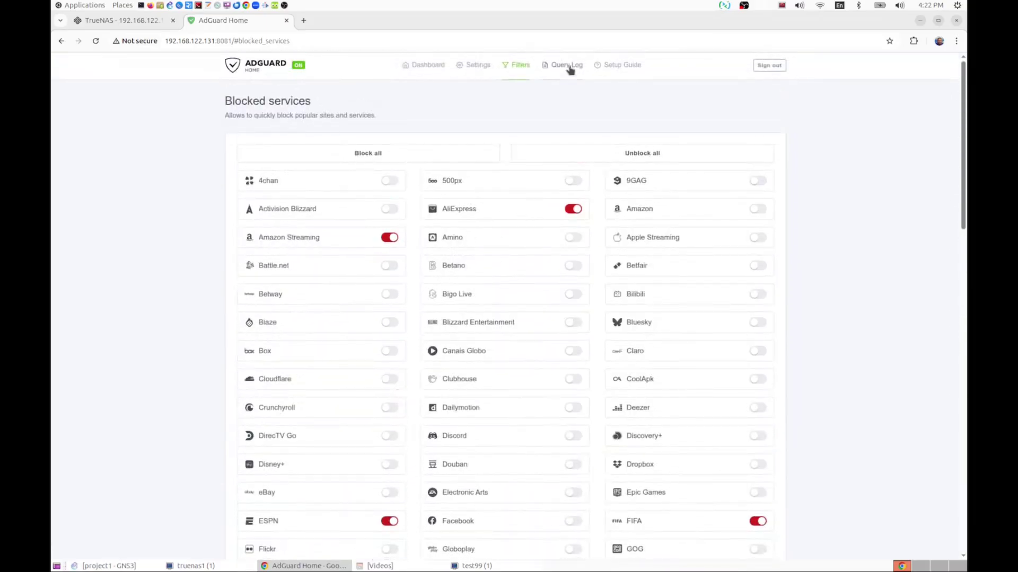
# - Reload the Query Log, review the facebook.com and blocked-service Facebook entries, then check TrueNAS
pyautogui.click(567, 66)
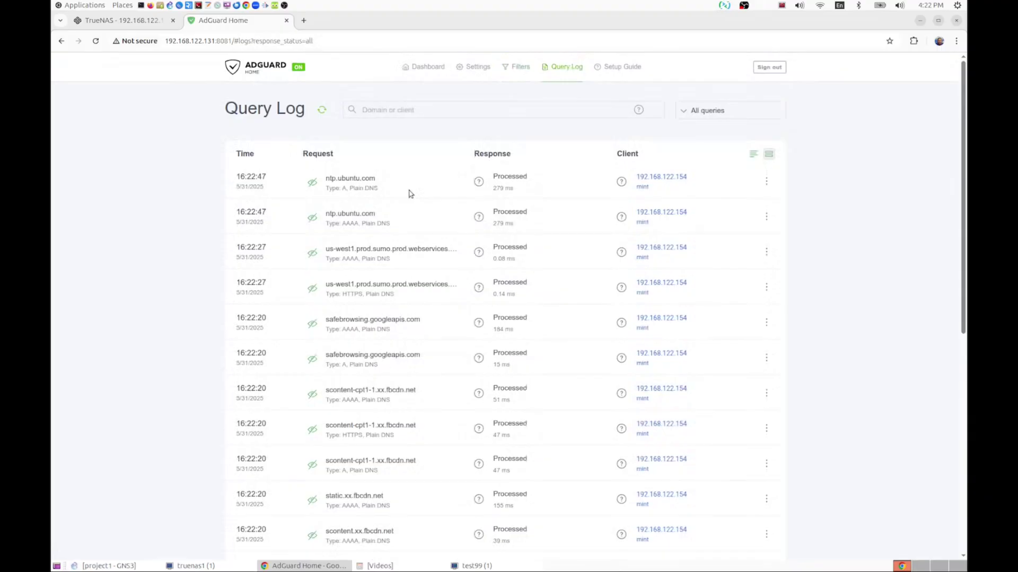
pyautogui.scroll(-4, 409, 193)
pyautogui.scroll(-4, 410, 193)
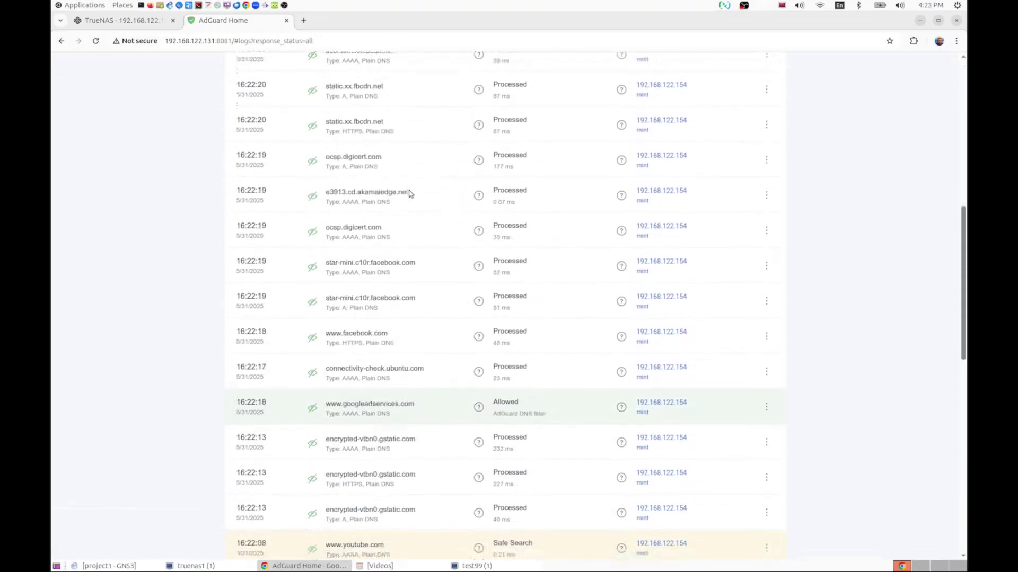
pyautogui.scroll(-15, 643, 338)
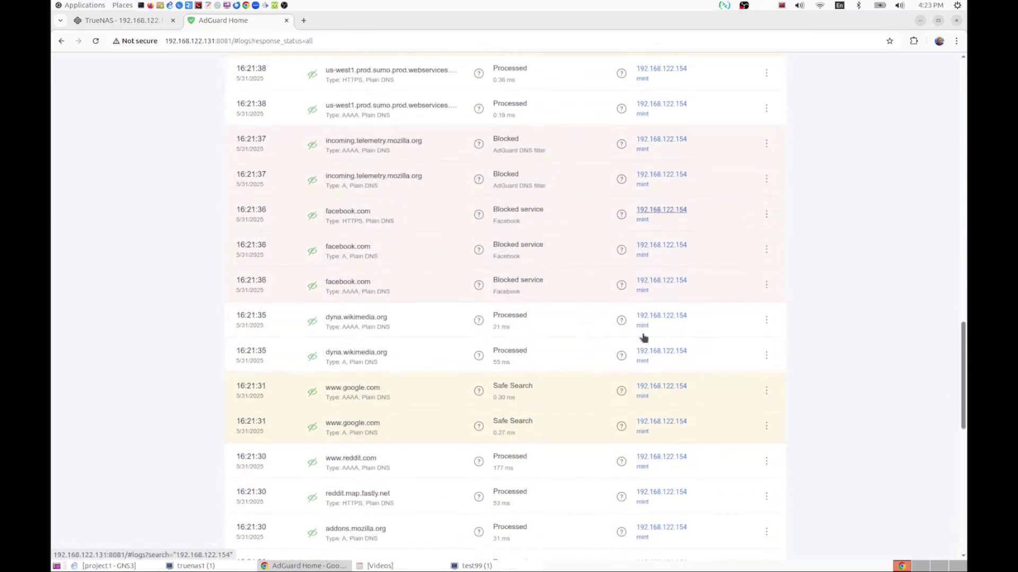
pyautogui.scroll(15, 643, 337)
pyautogui.scroll(4, 642, 338)
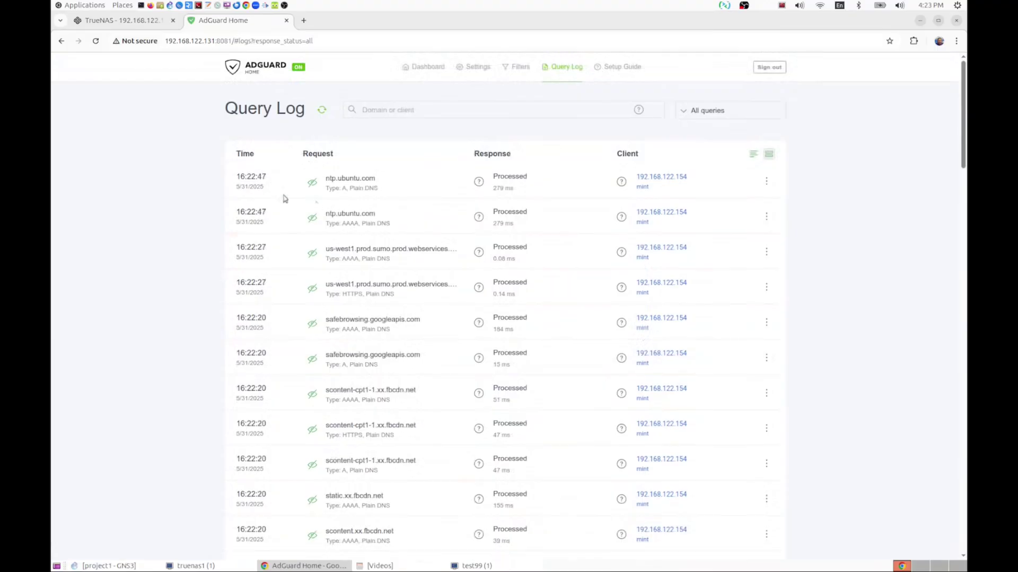
pyautogui.scroll(-8, 358, 206)
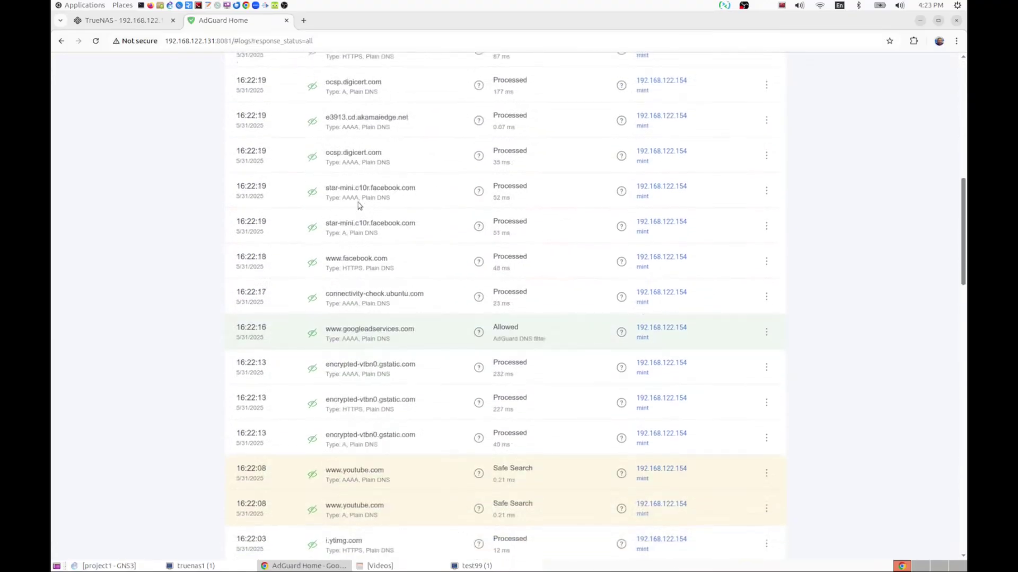
pyautogui.scroll(8, 359, 206)
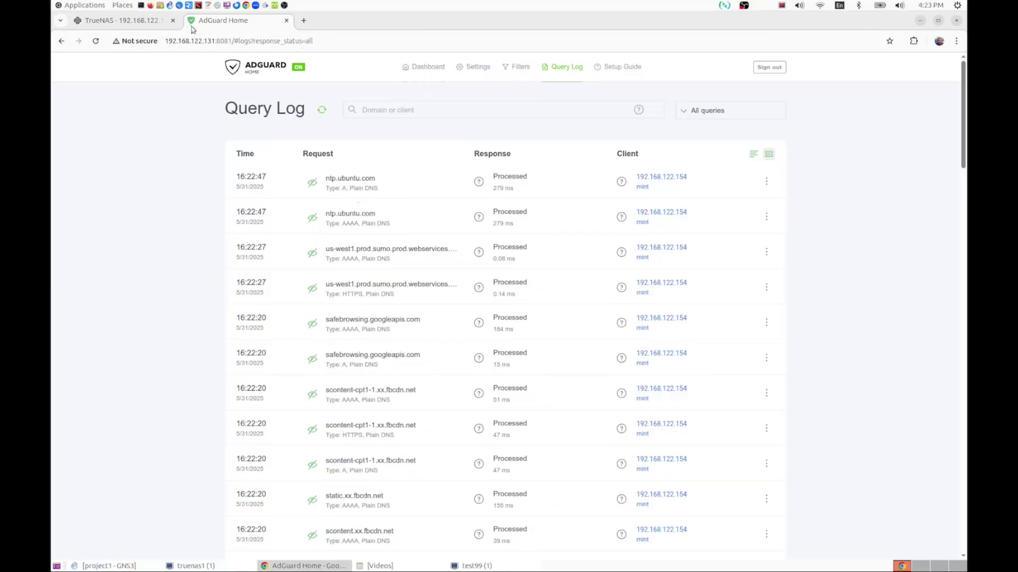
pyautogui.click(121, 22)
# - Refresh the AdGuard Home Dashboard statistics to show 293 queries, 29 blocked by filters
pyautogui.click(213, 21)
pyautogui.click(424, 67)
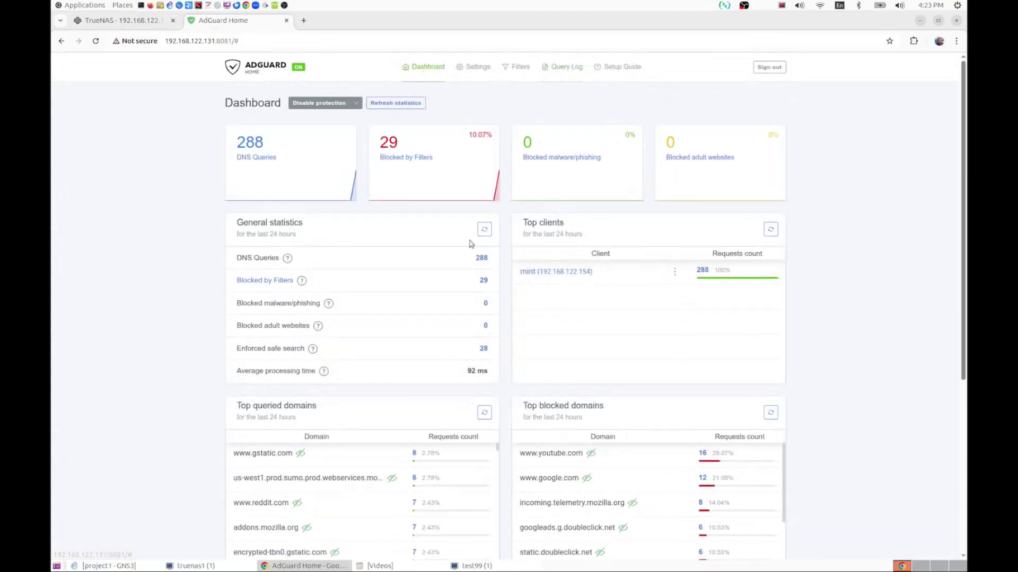
pyautogui.click(390, 105)
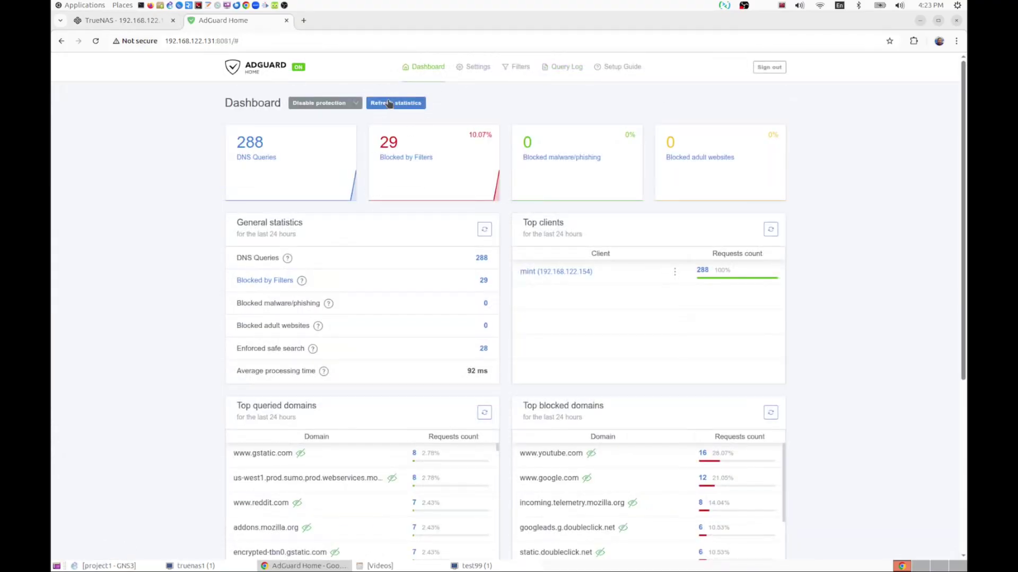